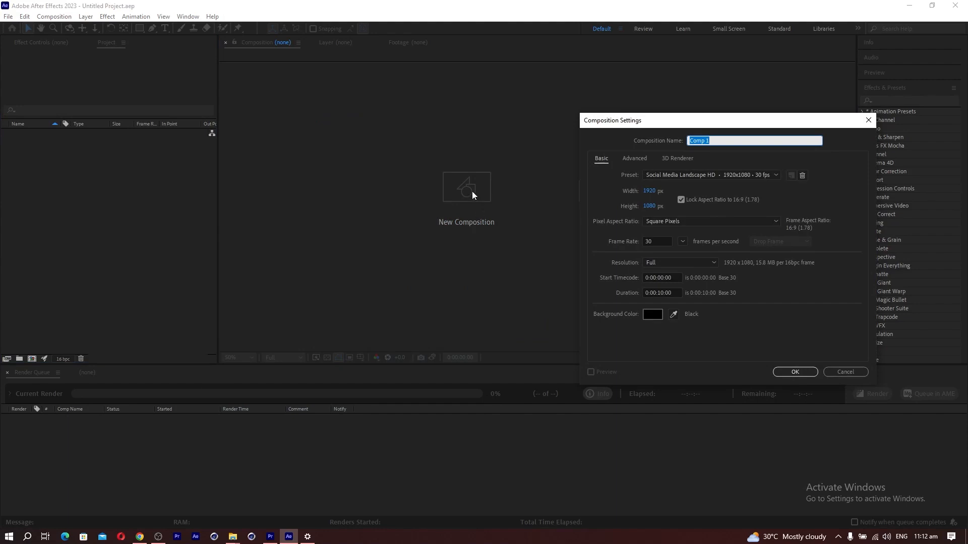
- Create a 1920x1080 square-pixel composition at 30 fps with a 10-second duration
left_click(667, 176)
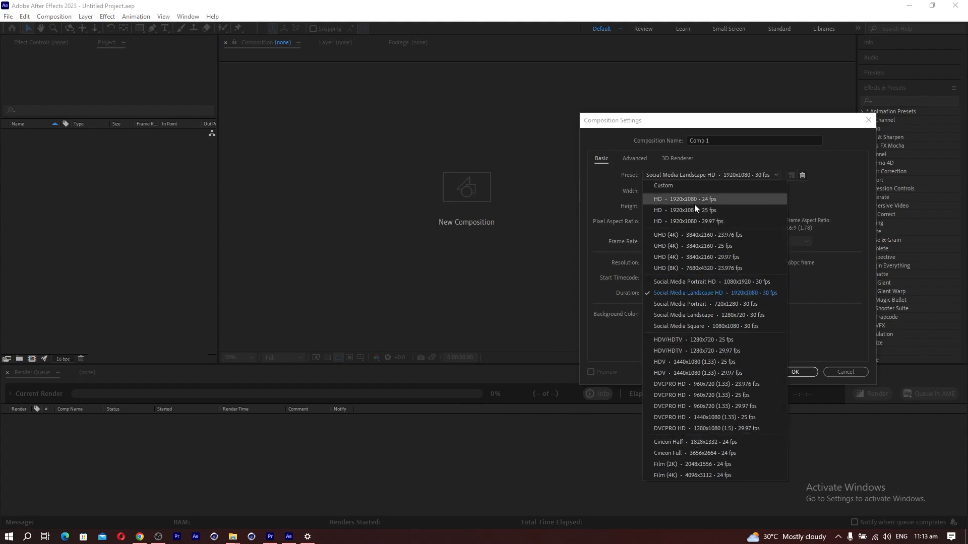
left_click(685, 221)
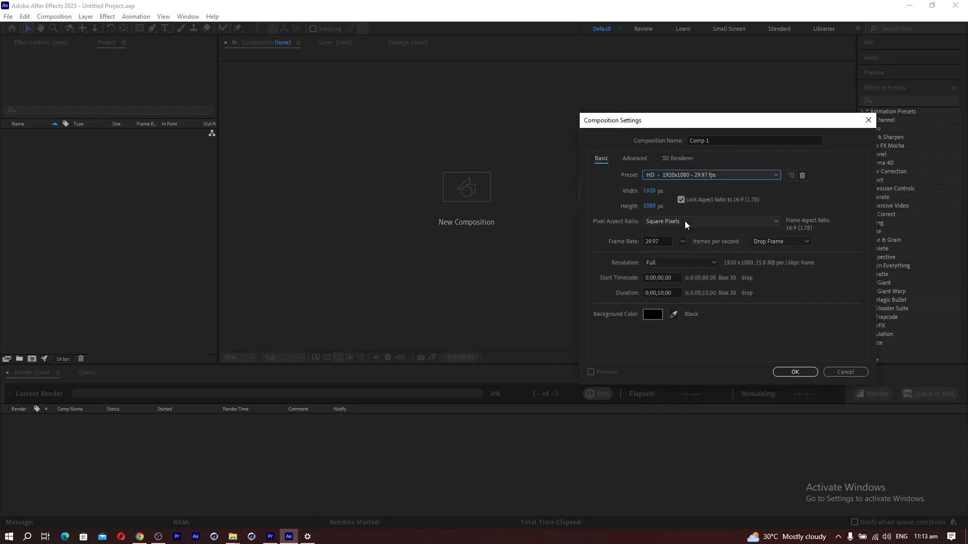
left_click(662, 241)
type("30")
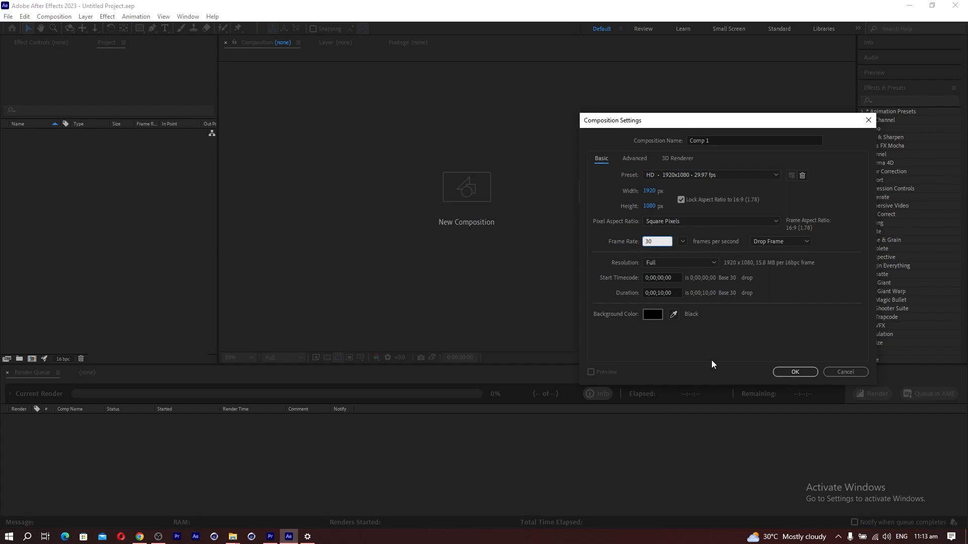
left_click(712, 360)
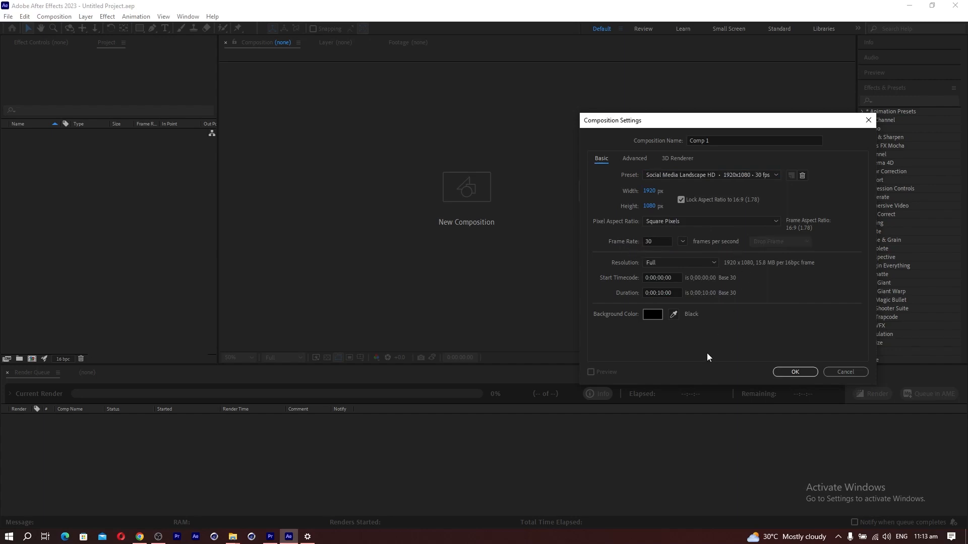
left_click(796, 371)
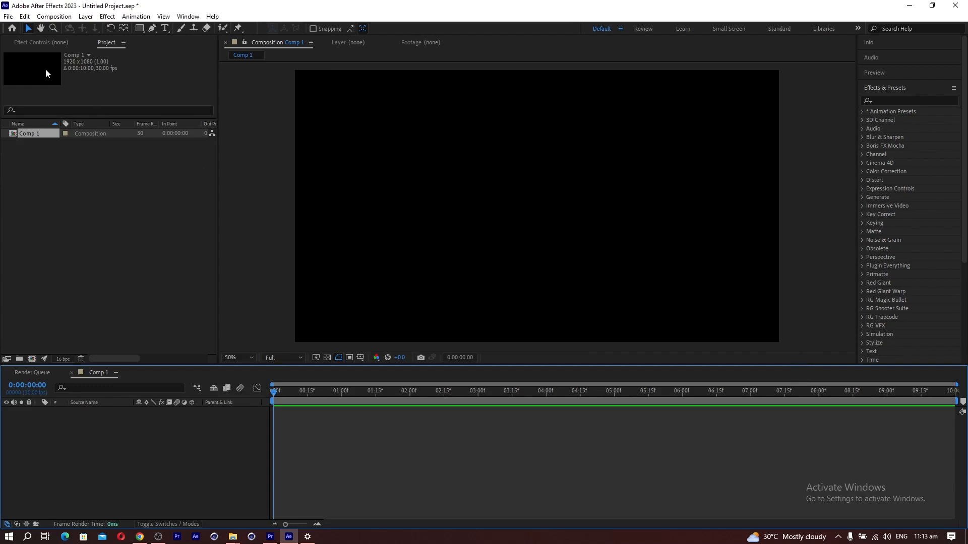
- Rename the new composition as "Main comp"
right_click(35, 131)
left_click(78, 289)
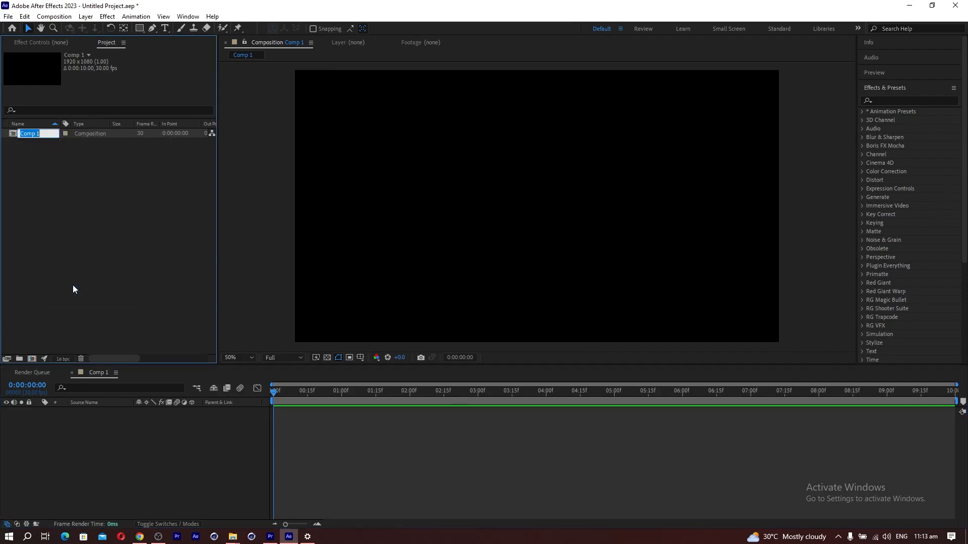
type("Main comp")
left_click(66, 277)
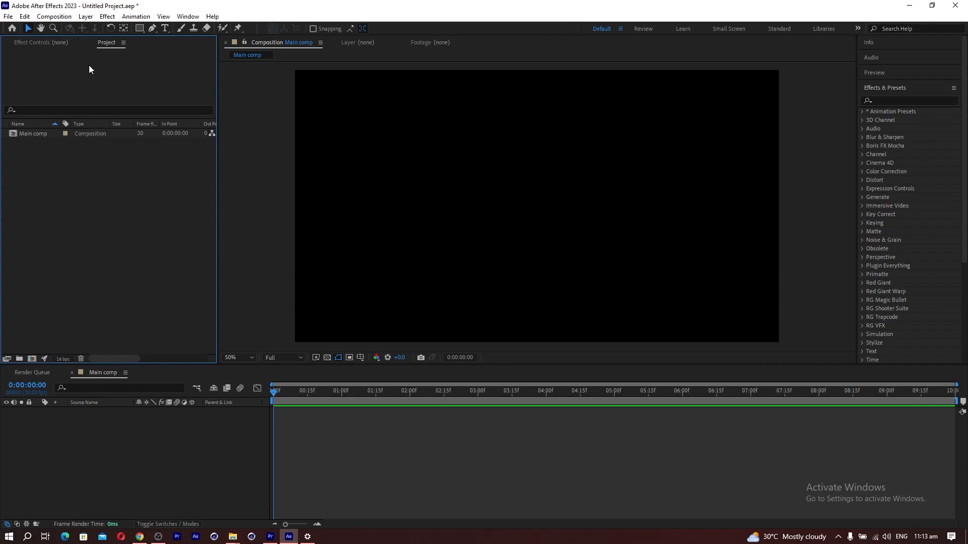
- Create another 1920x1080, 30 fps composition named "circle_2"
left_click(49, 17)
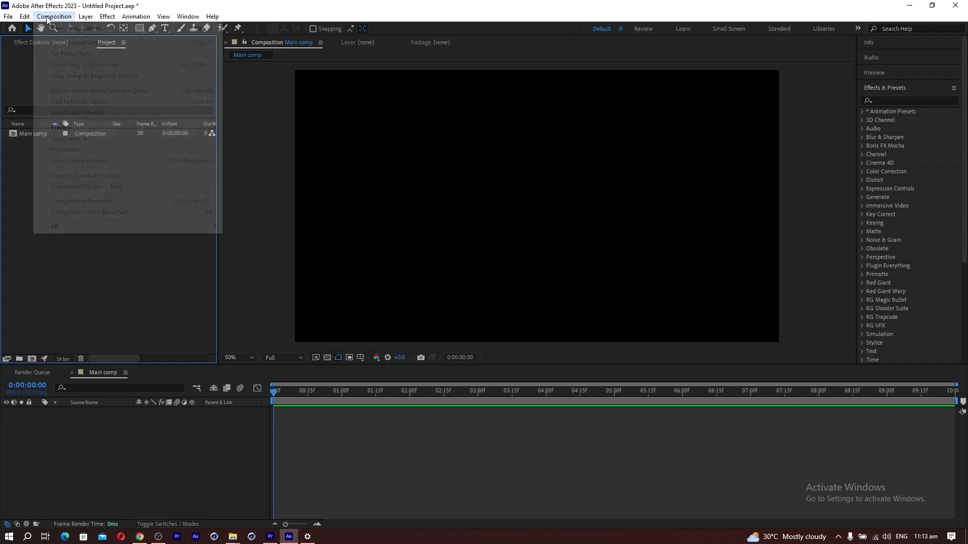
left_click(60, 28)
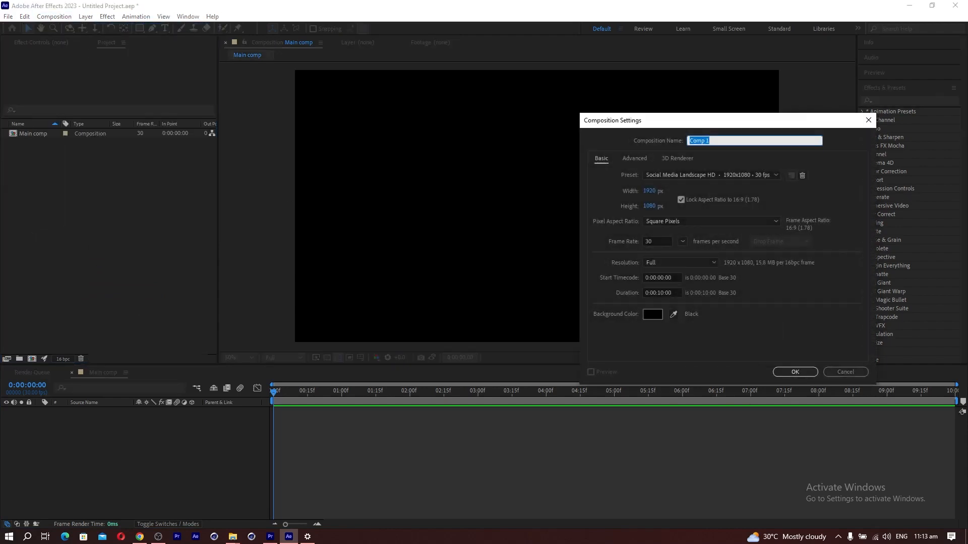
type("circle_2")
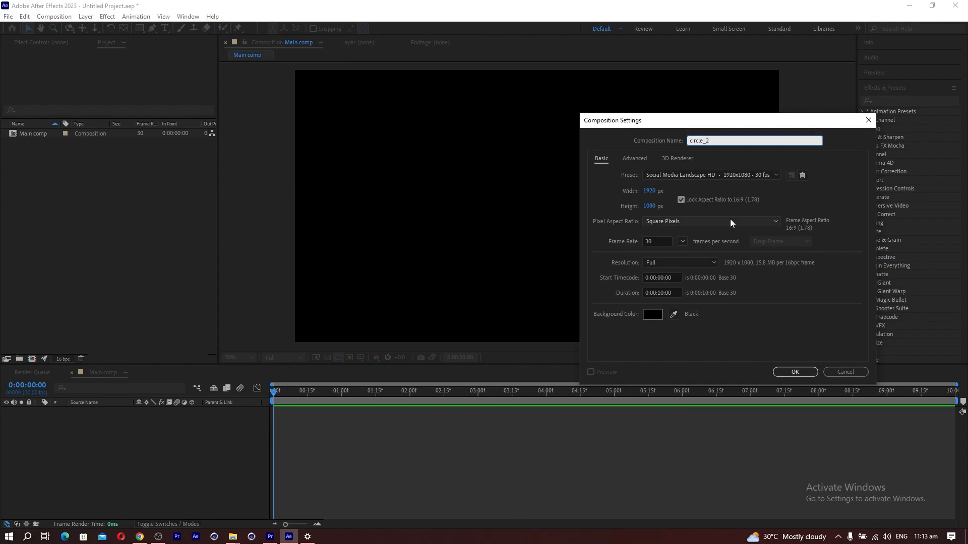
left_click(794, 373)
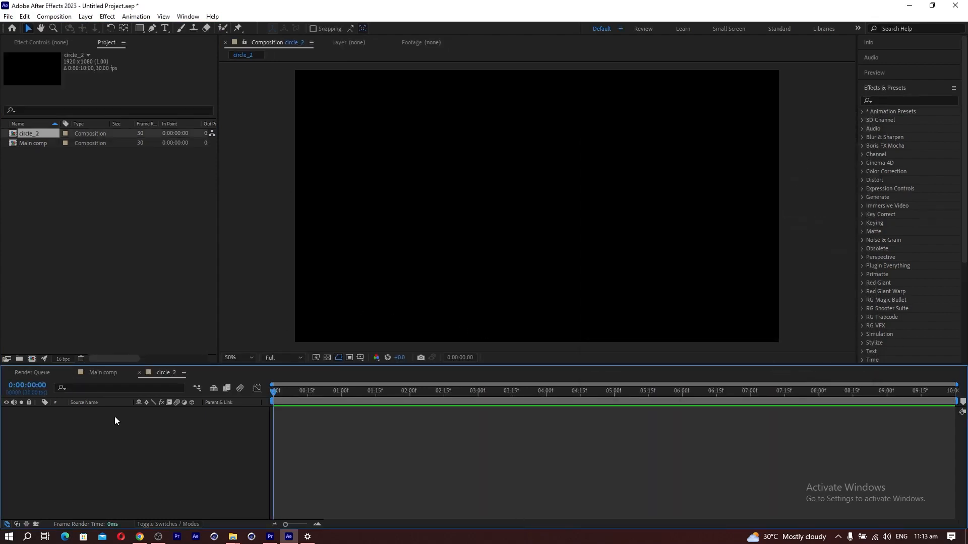
- Create a further 1920x1080, 30 fps composition named "logo animation"
left_click(54, 17)
left_click(91, 28)
type("logo")
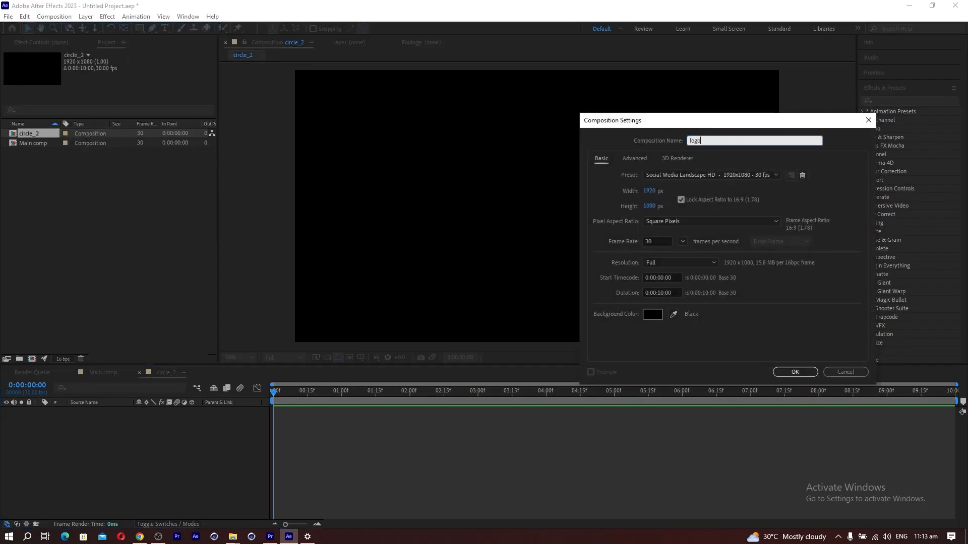
type(" animation")
left_click(795, 372)
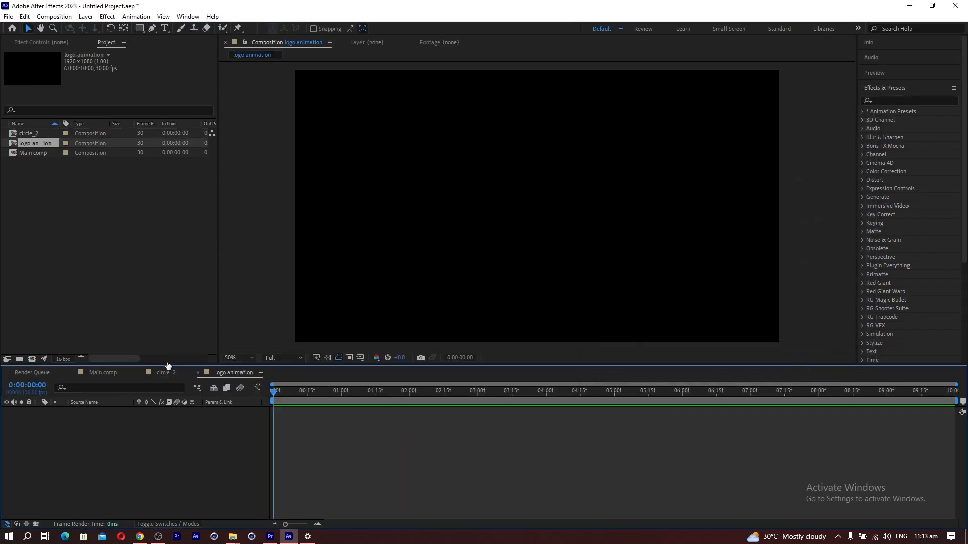
- Add a comp-sized solid layer named "BG" to Main comp in a very light grey, E9ECEE
left_click(102, 371)
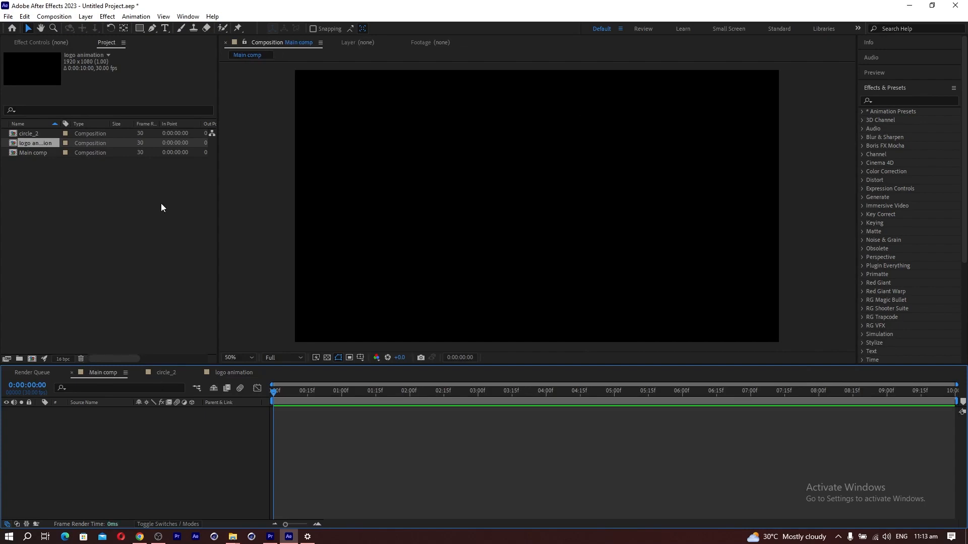
left_click(105, 16)
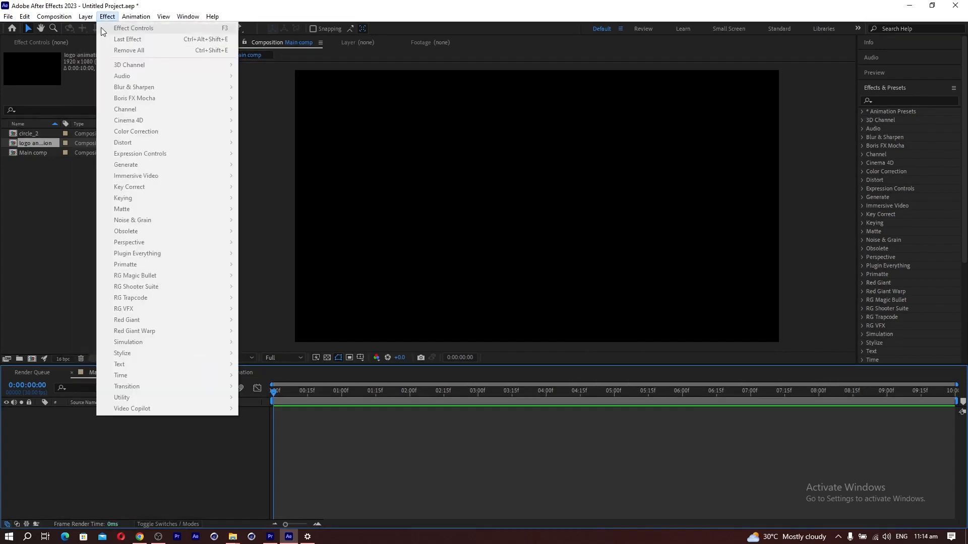
mouse_move(87, 18)
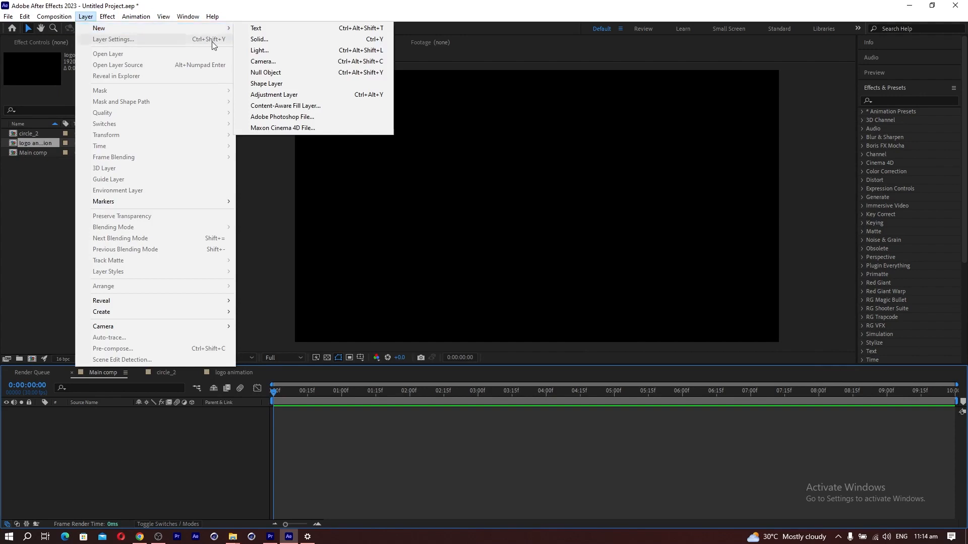
left_click(285, 43)
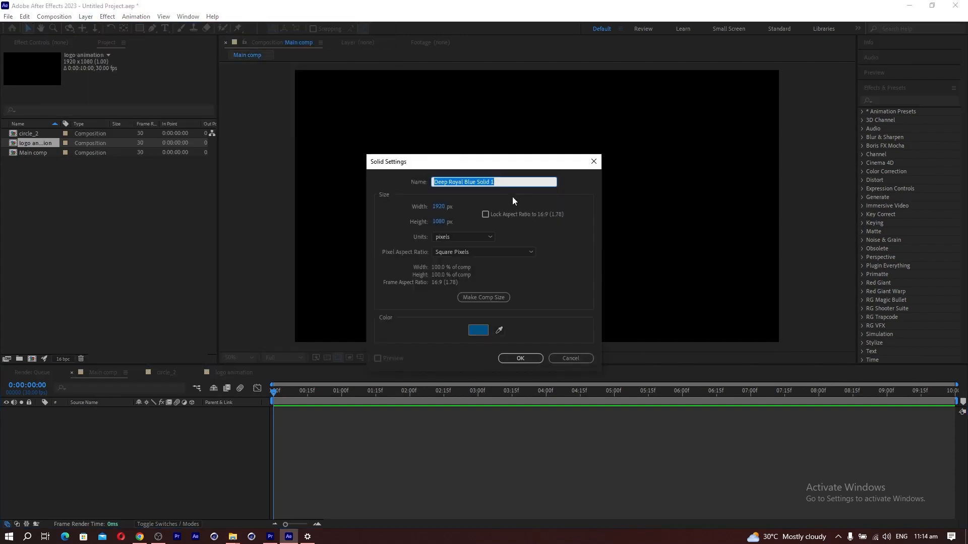
type("BG")
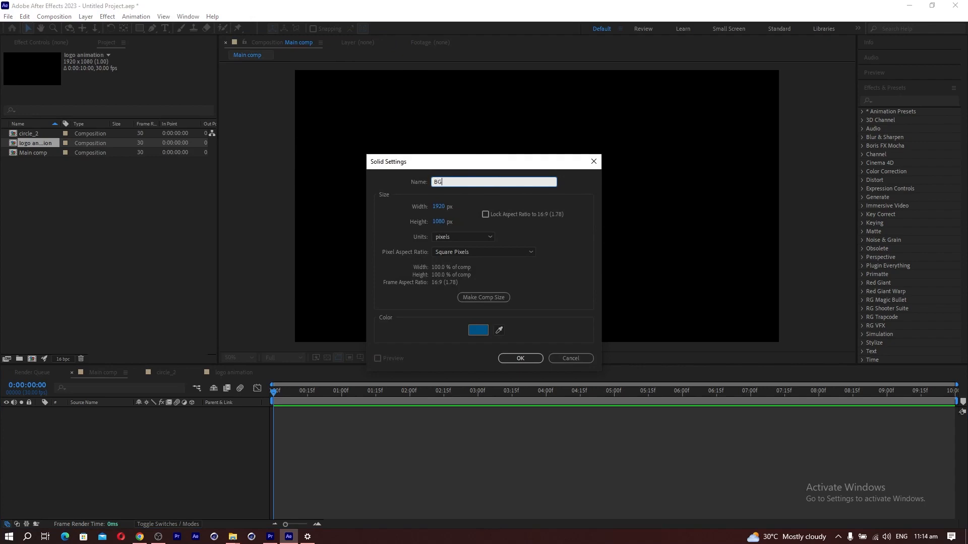
left_click(477, 330)
left_click(656, 224)
left_click_drag(655, 225, 652, 214)
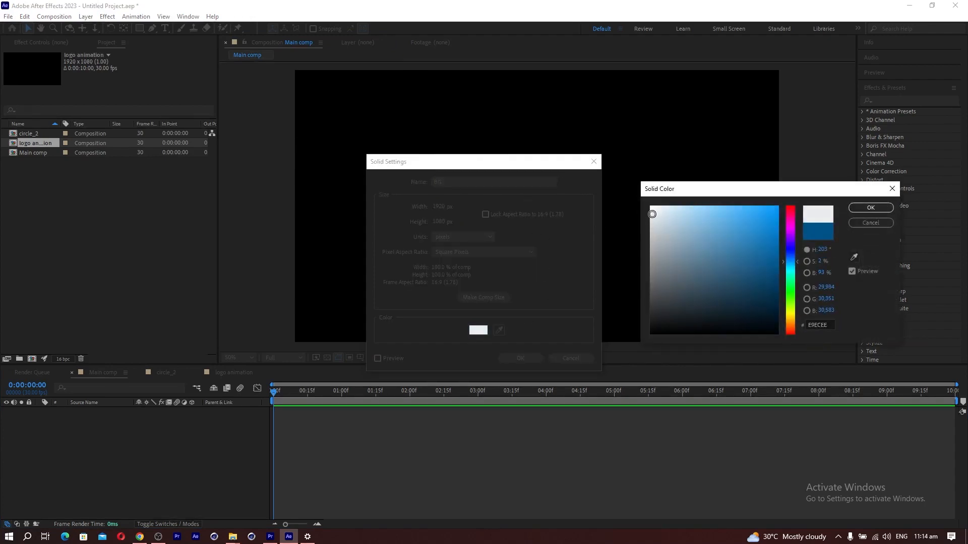
left_click(873, 207)
left_click(521, 358)
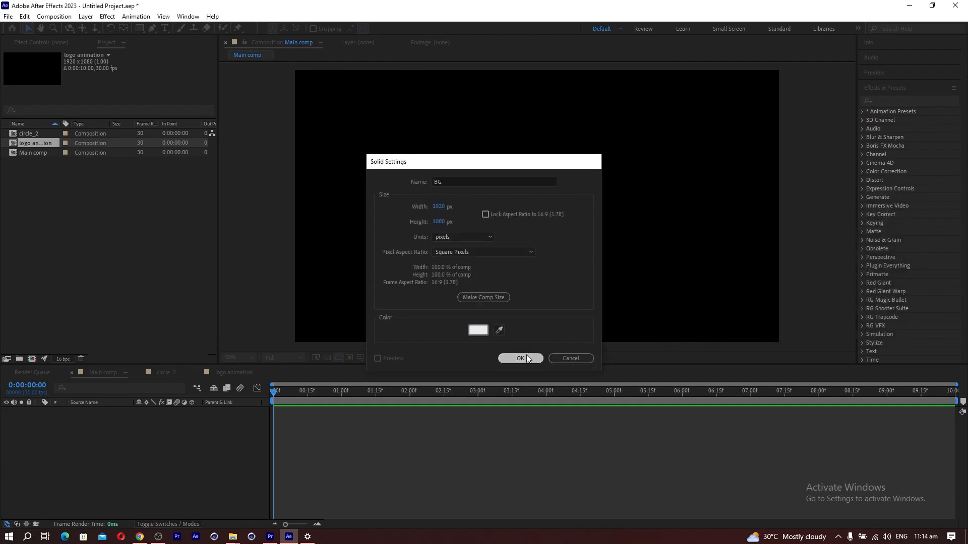
right_click(540, 349)
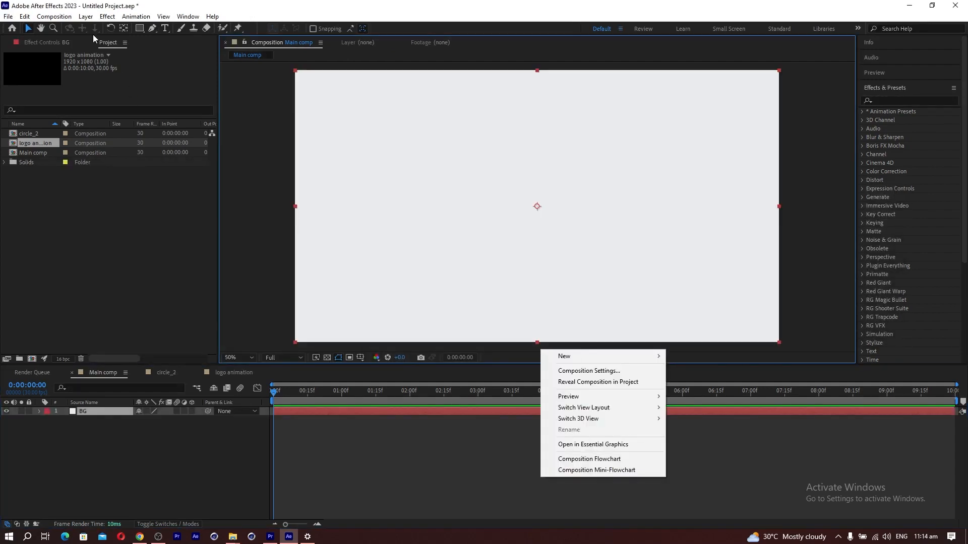
left_click(131, 488)
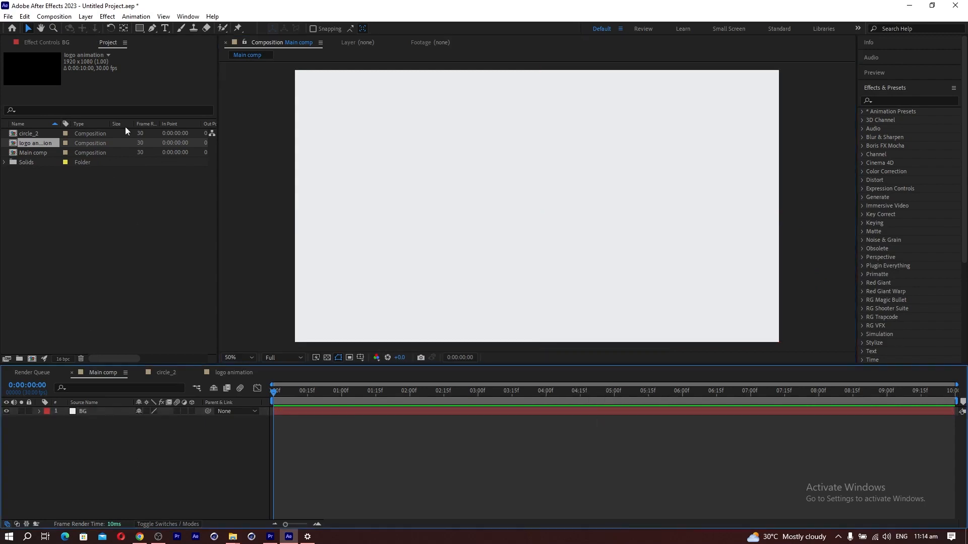
- Choose the Ellipse tool, set its fill to None and its stroke width to 1100 px
left_click_drag(135, 27, 170, 48)
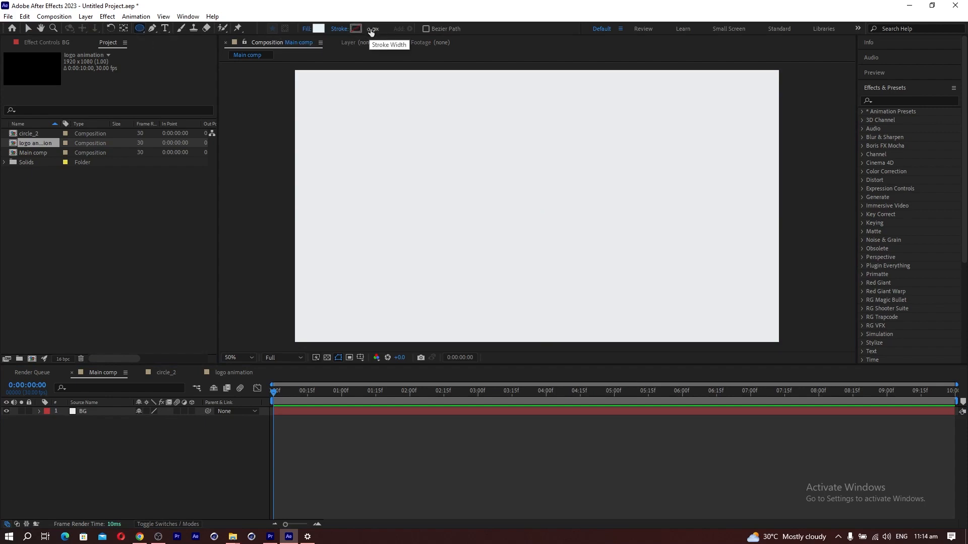
left_click(306, 29)
left_click(433, 242)
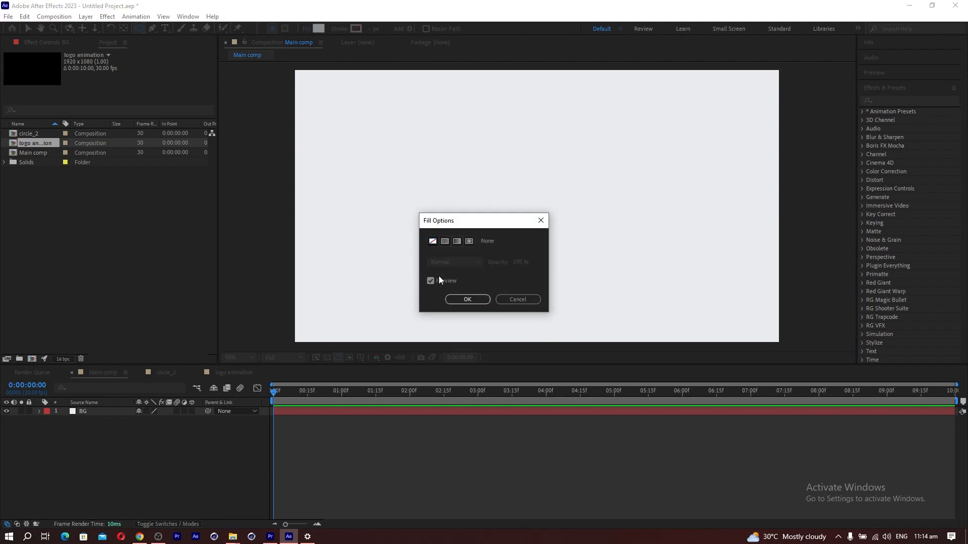
left_click(464, 299)
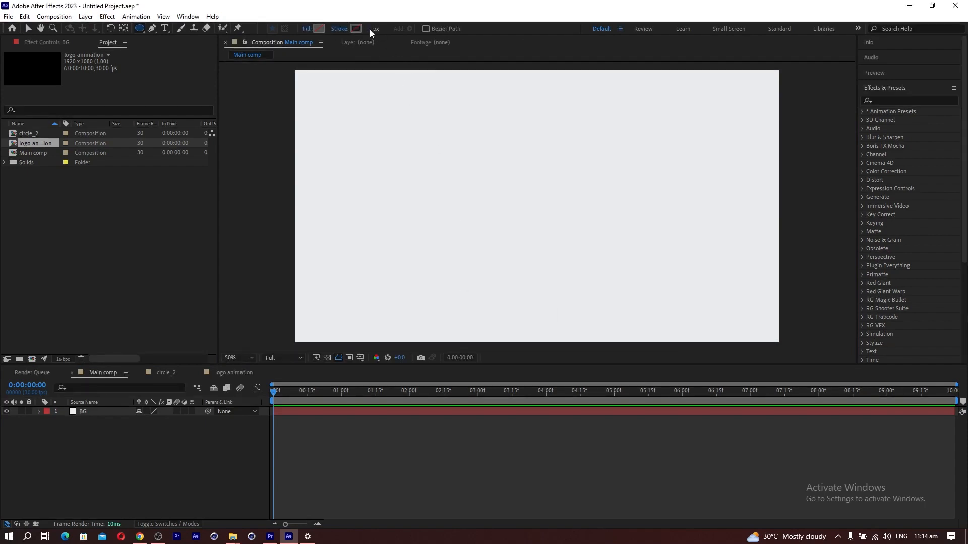
type("1100")
left_click(199, 477)
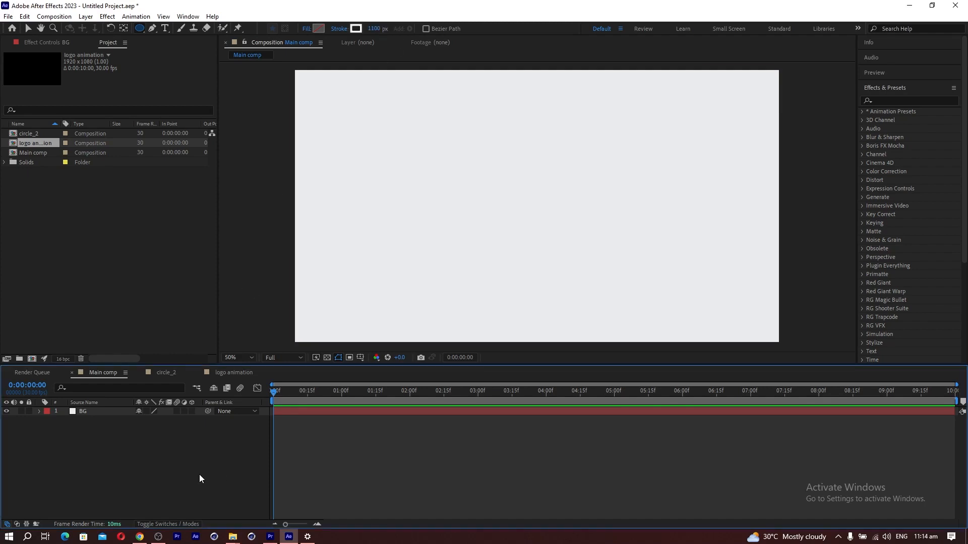
- Add a comp-filling ellipse shape layer above BG and make it a circle with a path size of 1100 x 1100
double_click(139, 29)
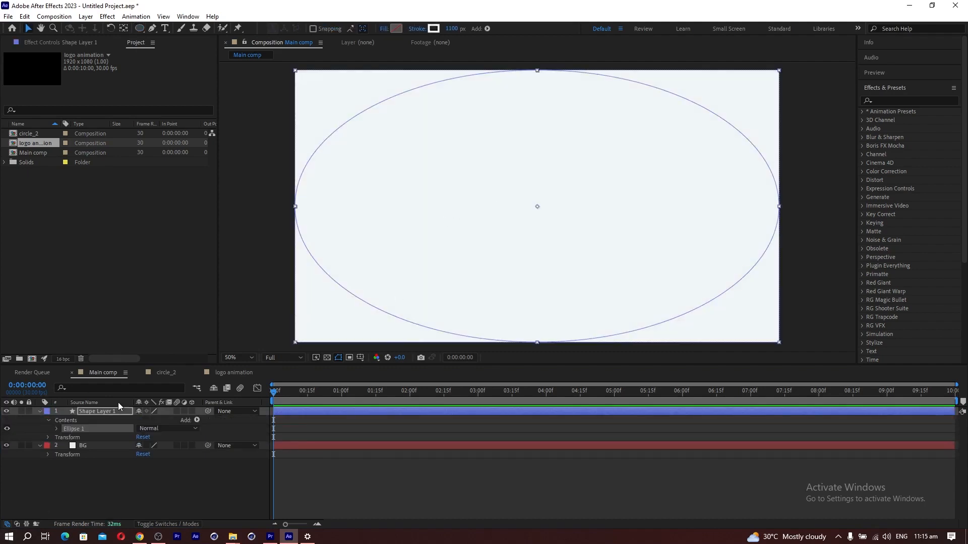
left_click(56, 428)
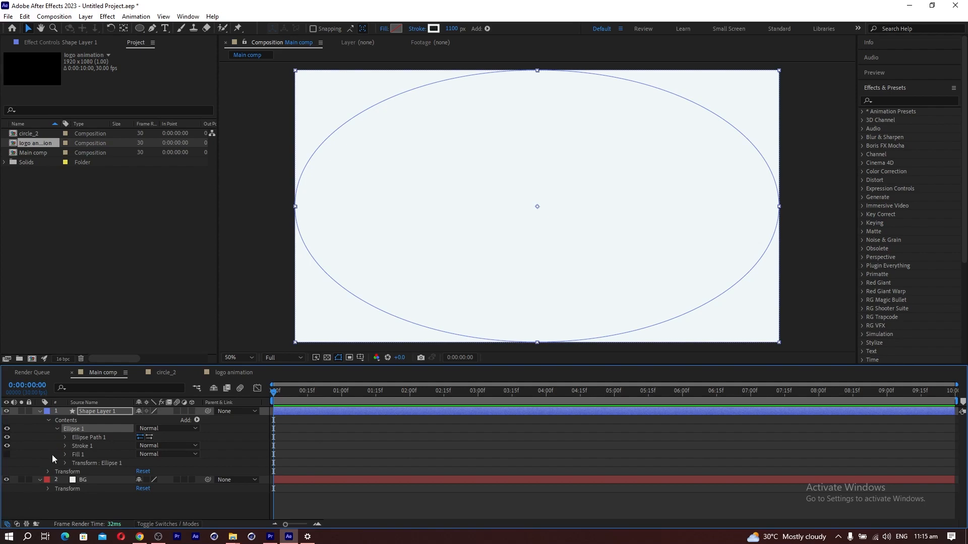
left_click(65, 438)
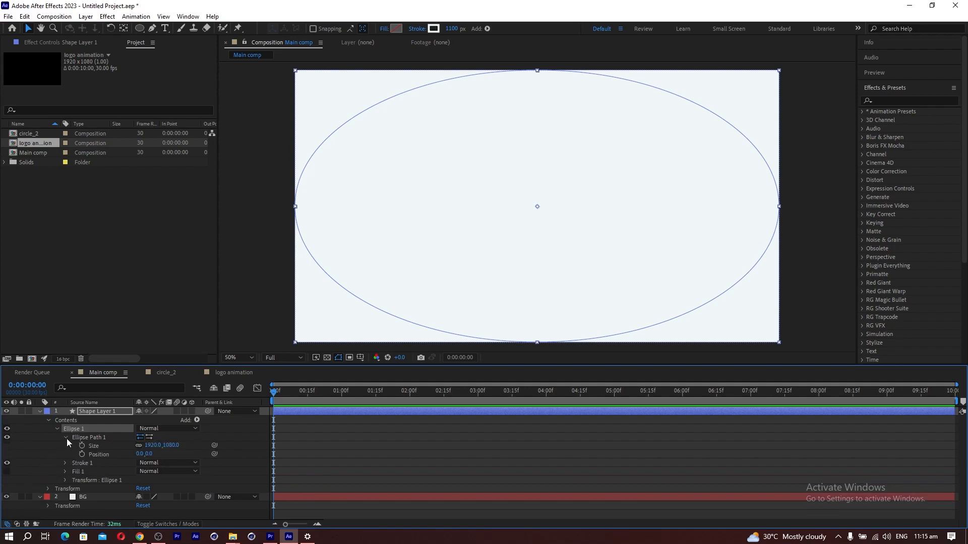
left_click(140, 445, "alt")
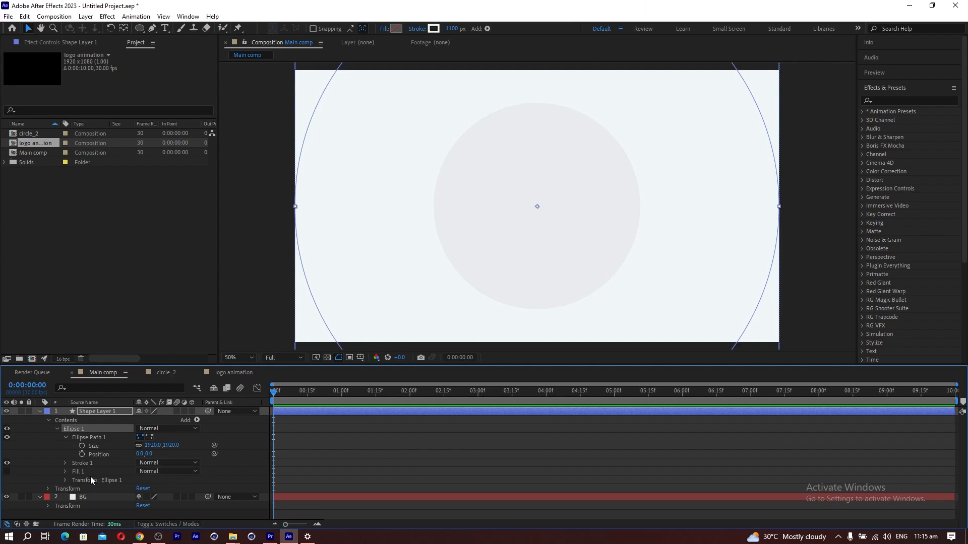
left_click(152, 446)
type("1000")
key("Return")
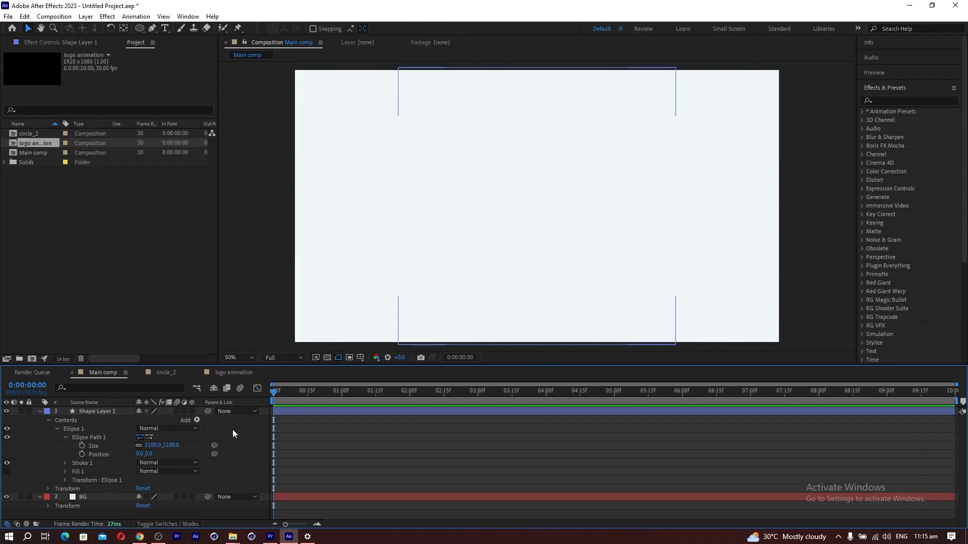
- Set the circle's stroke colour to the off-white F1F7F8
left_click(198, 420)
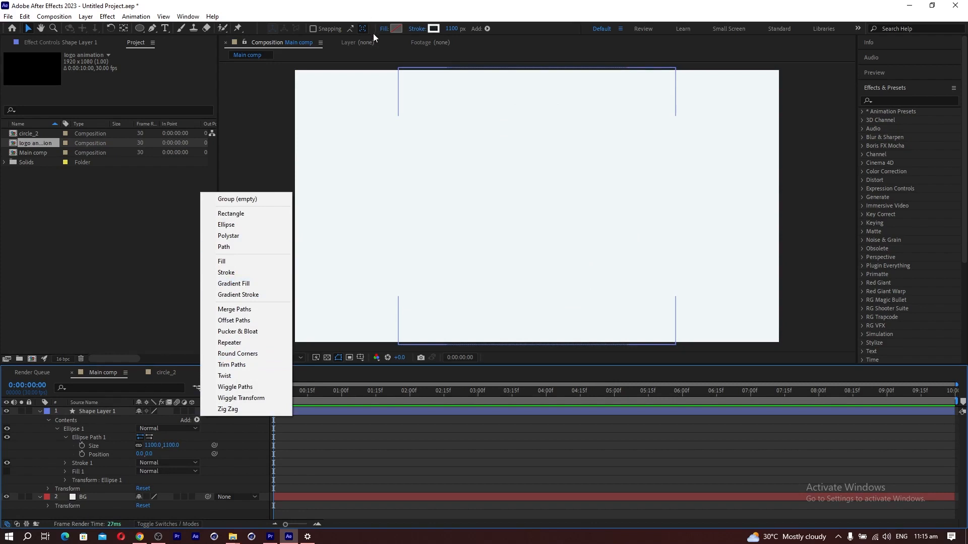
left_click(434, 28)
left_click(435, 29)
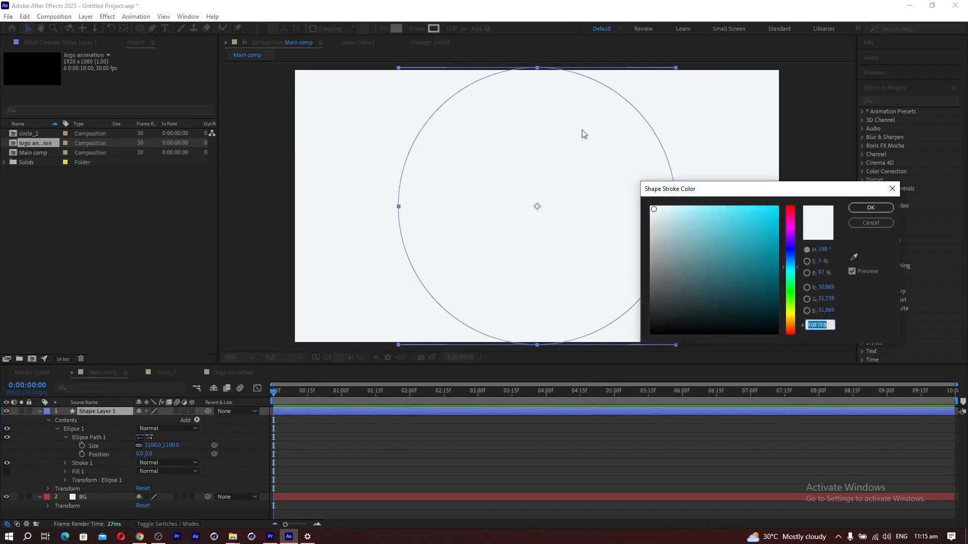
left_click_drag(658, 208, 653, 209)
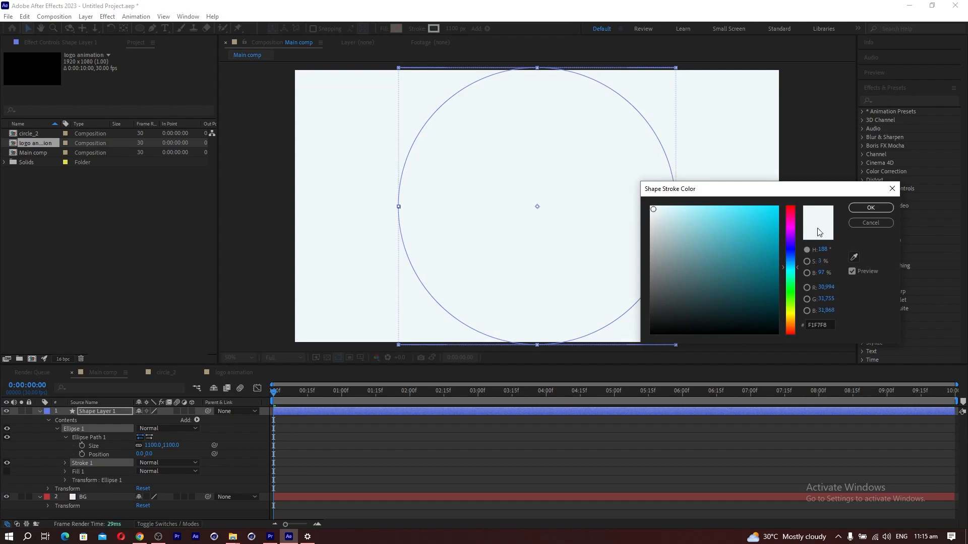
left_click(877, 211)
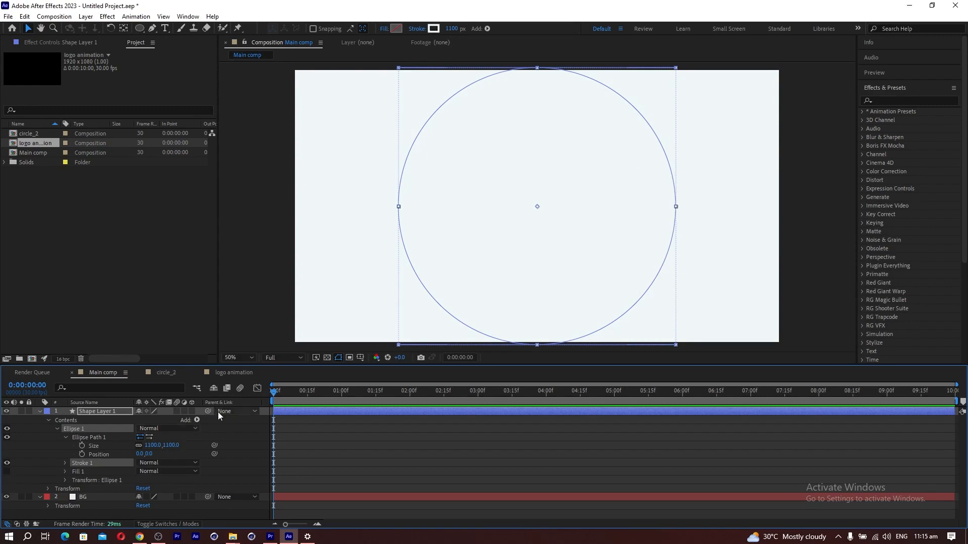
- Add a Trim Paths operator to Ellipse 1 of the circle shape layer and expand its properties
left_click(197, 420)
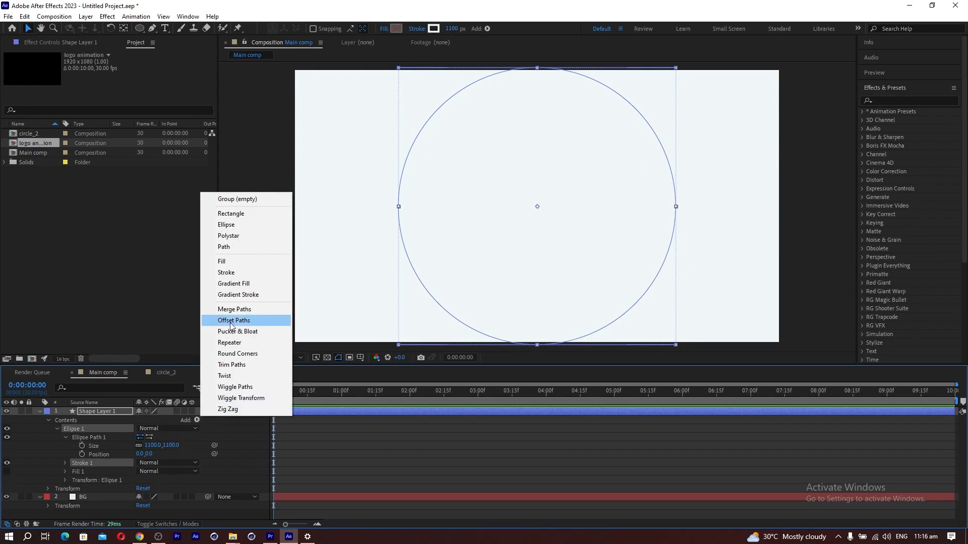
left_click(226, 364)
left_click(65, 463)
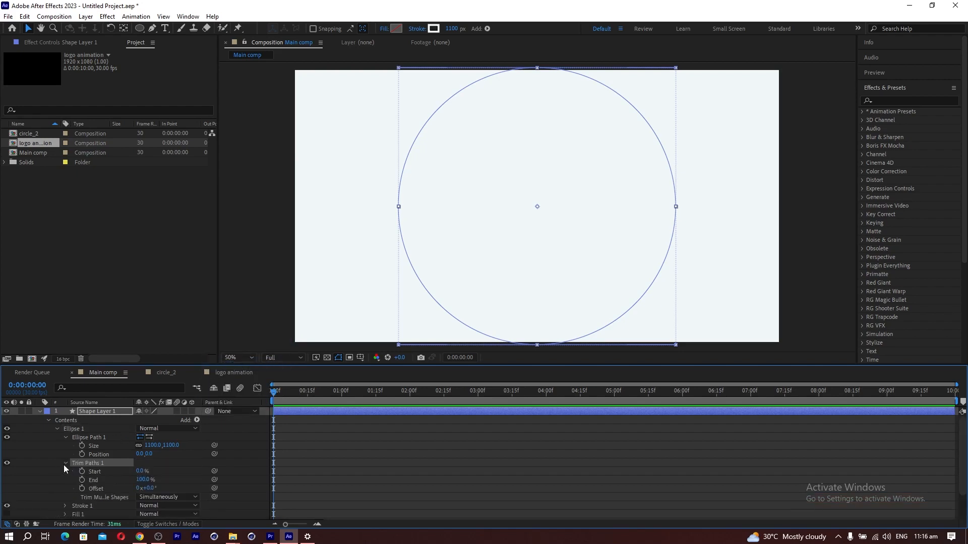
- Enable keyframing for Trim Paths End and Offset at 0 seconds, with End at 0% and Offset at -180°
left_click(82, 480)
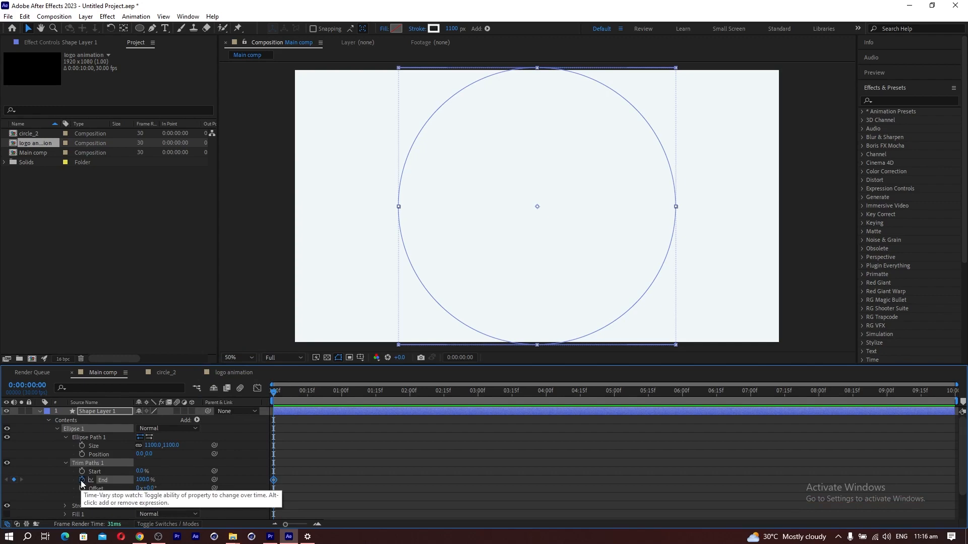
left_click(81, 488)
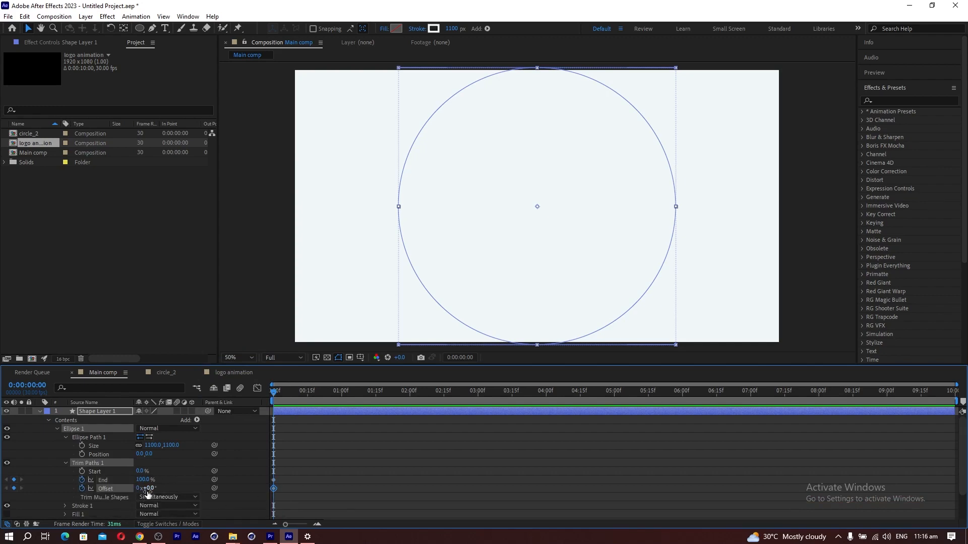
left_click_drag(144, 479, 114, 493)
left_click(151, 488)
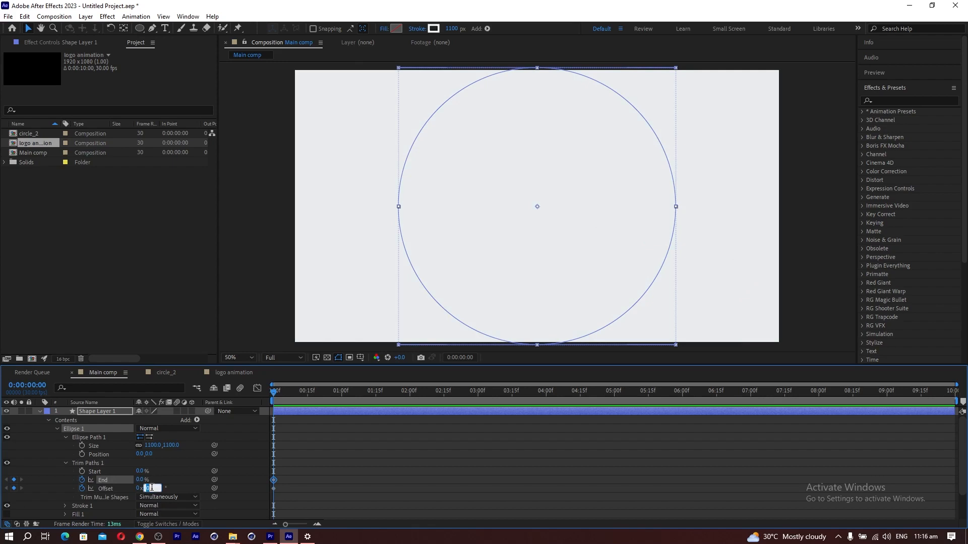
type("-180")
left_click(62, 492)
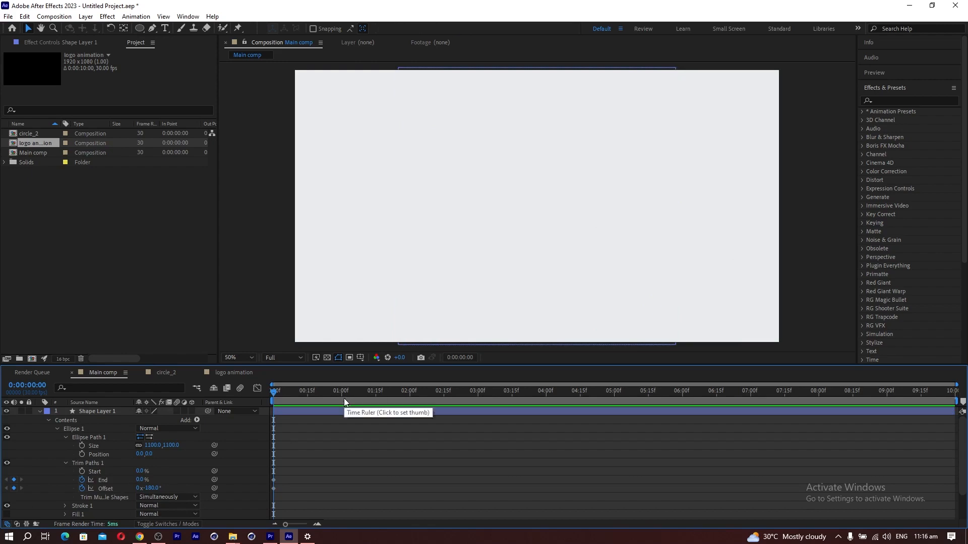
- At 2 seconds, keyframe the Trim Paths Offset at 0° and End at 100%, and scrub through the reveal
left_click_drag(362, 396, 409, 398)
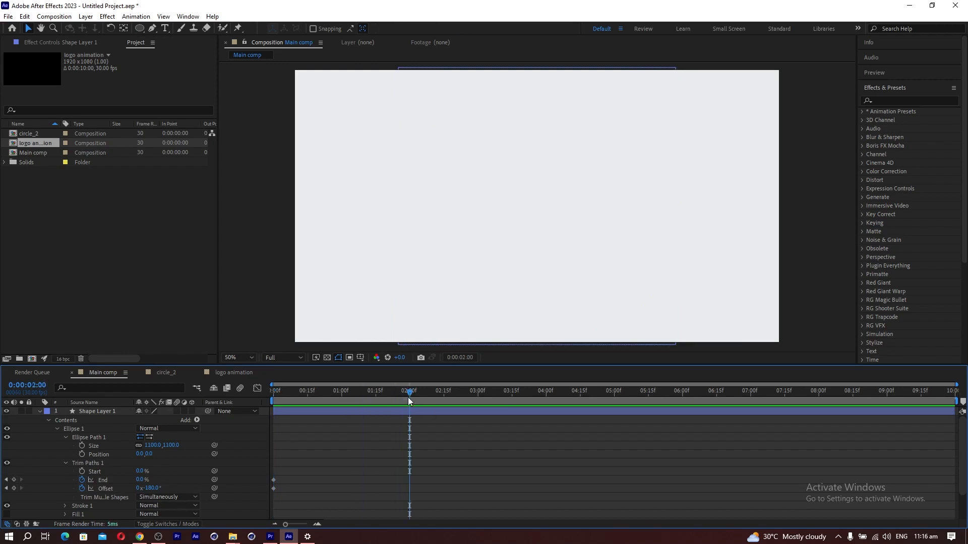
left_click(156, 489)
type("0")
key("Return")
left_click(141, 480)
type("100")
key("Return")
left_click_drag(339, 390, 404, 415)
- Apply Easy Ease to all the Trim Paths End and Offset keyframes
left_click_drag(437, 464, 262, 510)
key("F9")
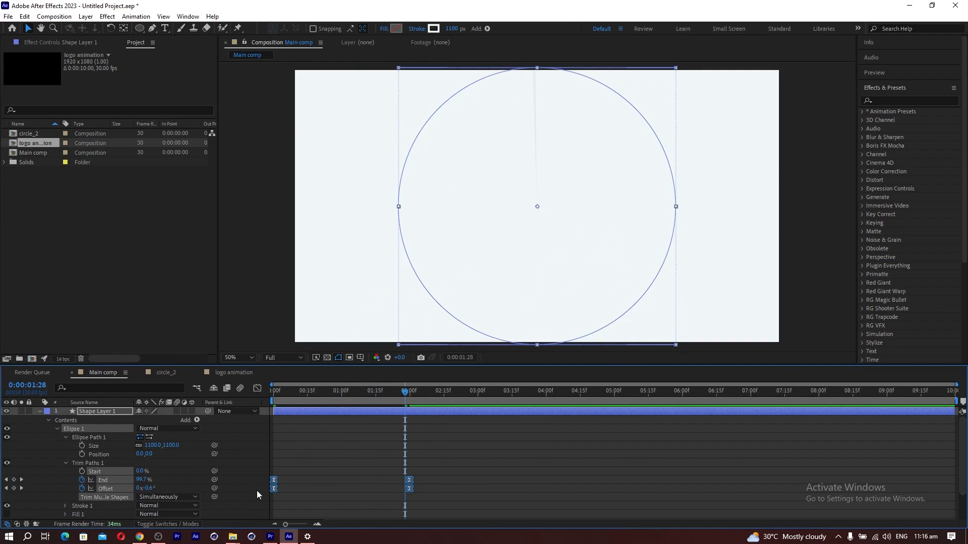
left_click(342, 392)
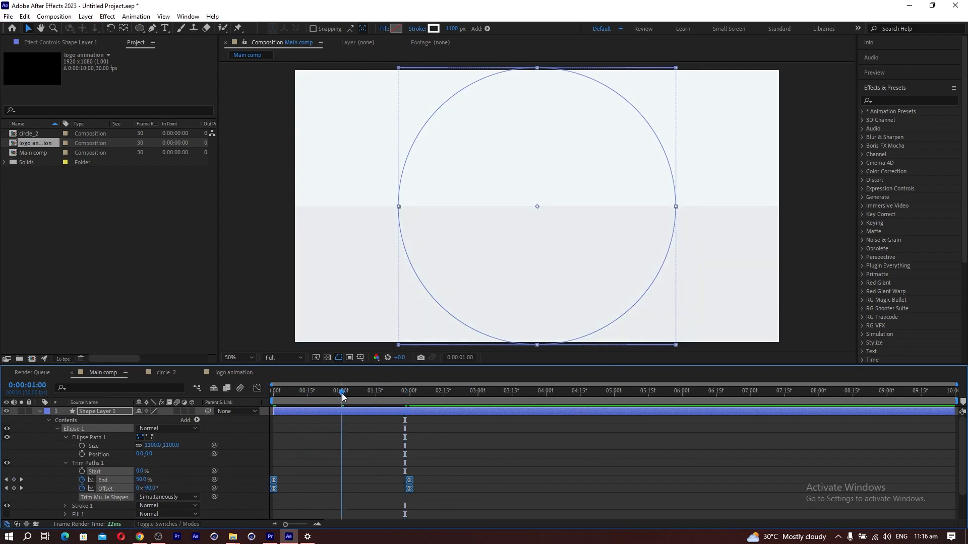
- Reshape the End and Offset speed curves in the Graph Editor into a sharper peak at about 1 second
left_click(257, 389)
left_click_drag(437, 488, 207, 500)
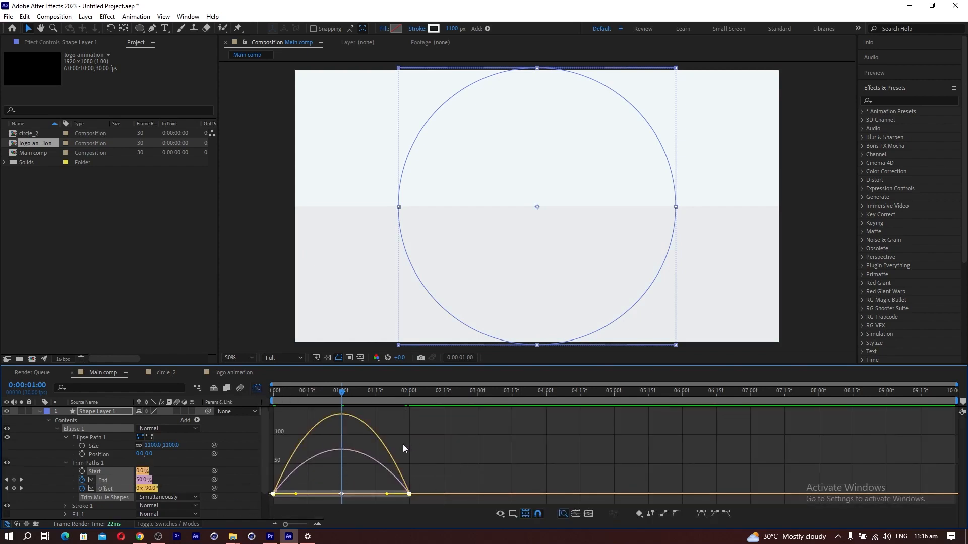
right_click(432, 440)
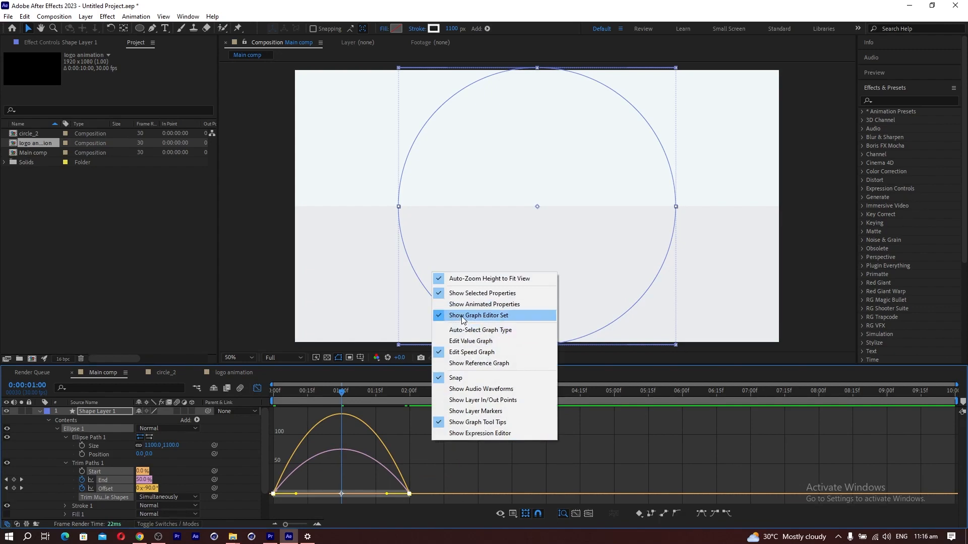
right_click(428, 464)
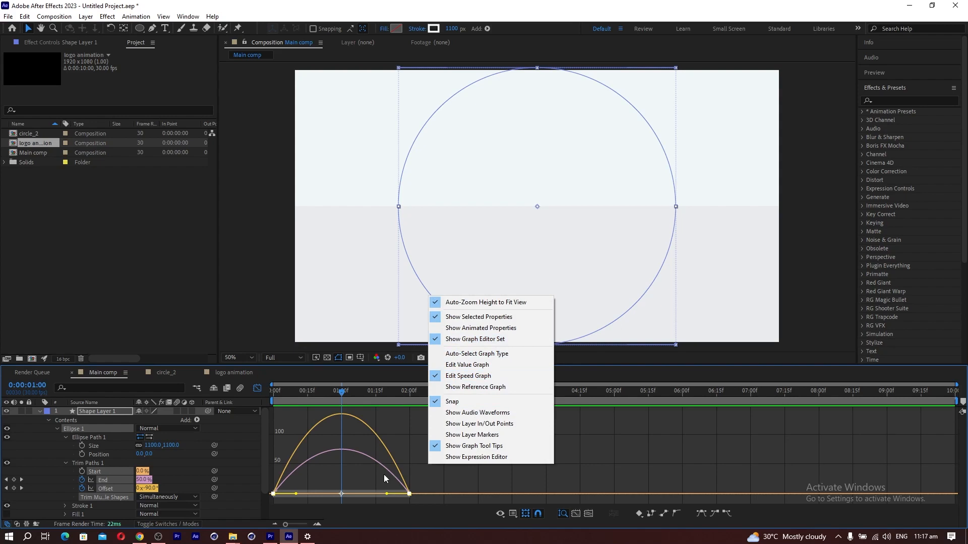
left_click(429, 483)
left_click_drag(431, 479, 361, 495)
key("F9")
scroll(267, 480, "down", 2)
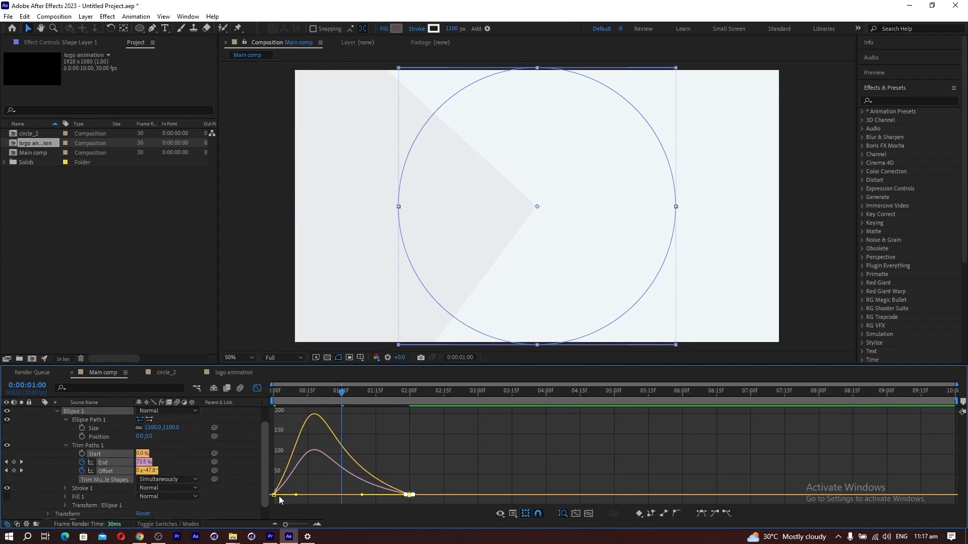
left_click(291, 491)
left_click_drag(270, 503, 363, 496)
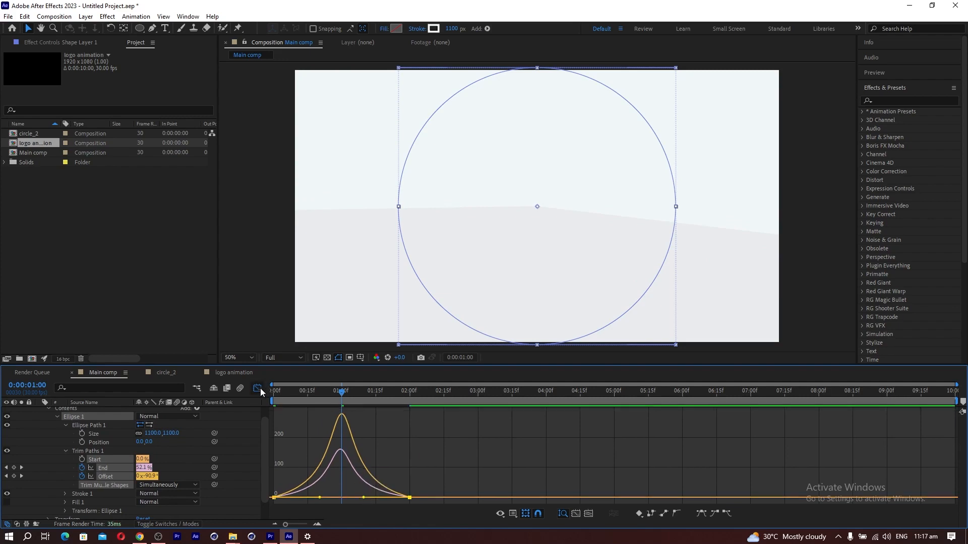
left_click(257, 388)
mouse_move(322, 390)
left_mouse_down()
mouse_move(267, 390)
mouse_move(413, 412)
left_mouse_up()
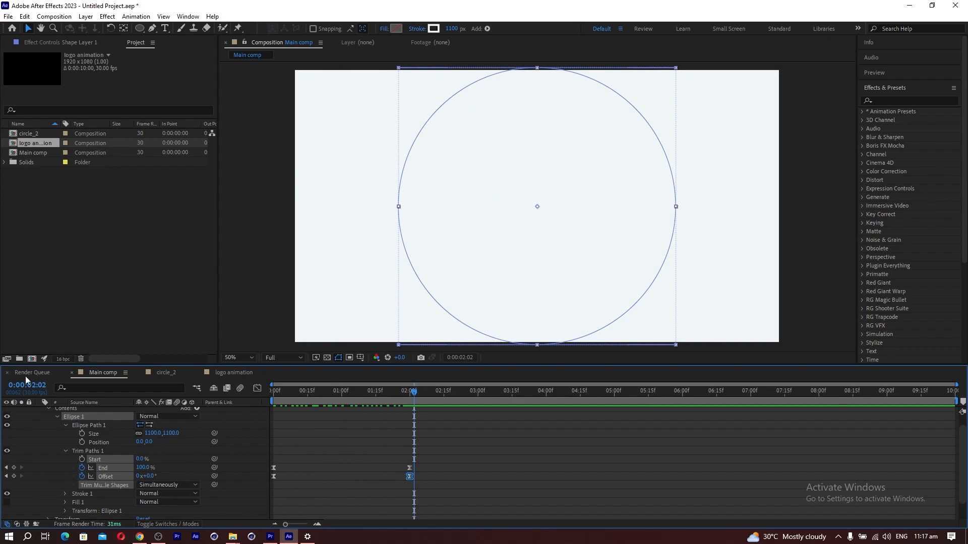
- Collapse the circle shape layer and rename it Circle_1
scroll(28, 432, "up", 2)
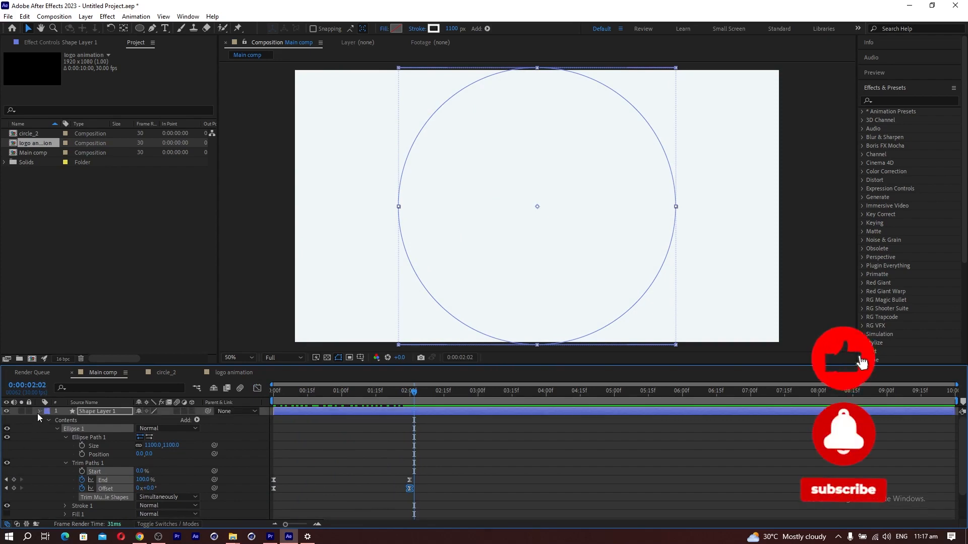
left_click(37, 413)
right_click(95, 413)
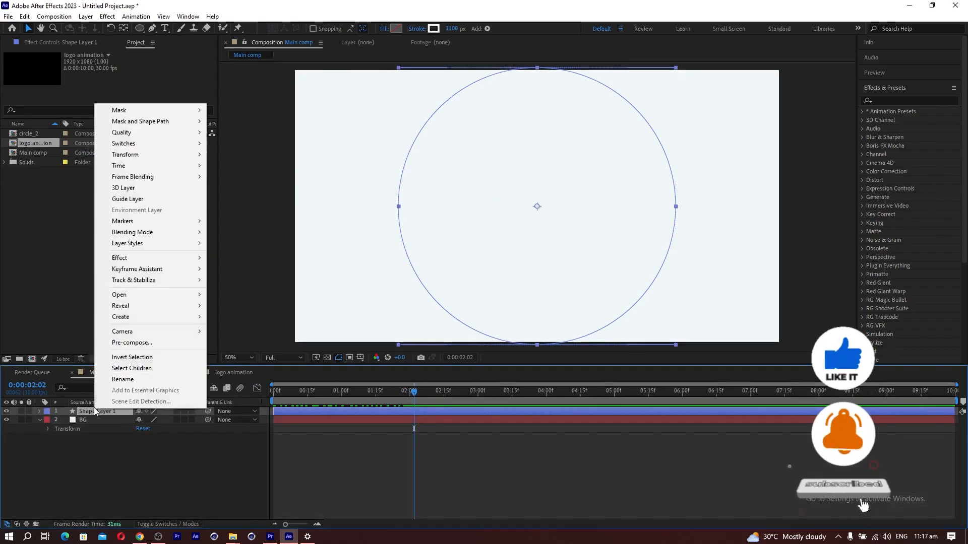
left_click(140, 378)
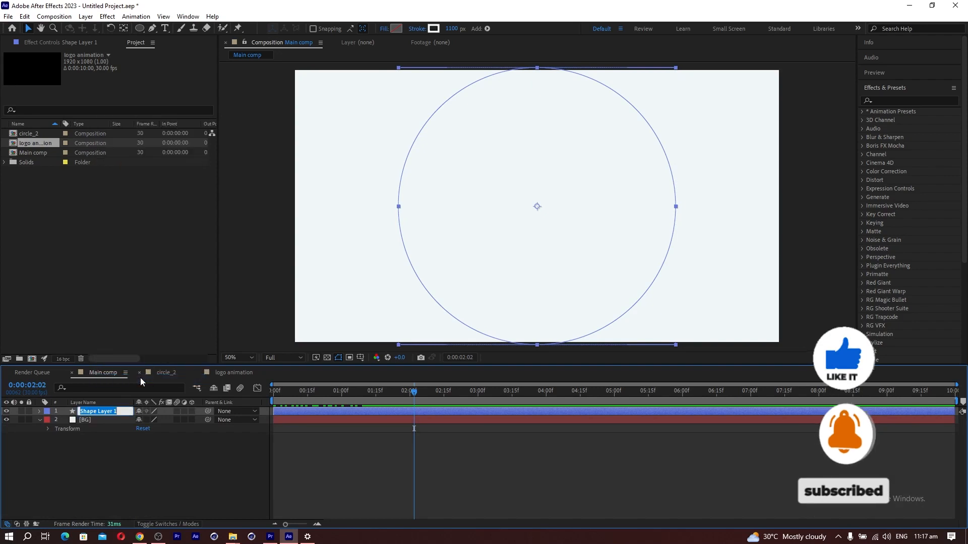
type("Circle_1")
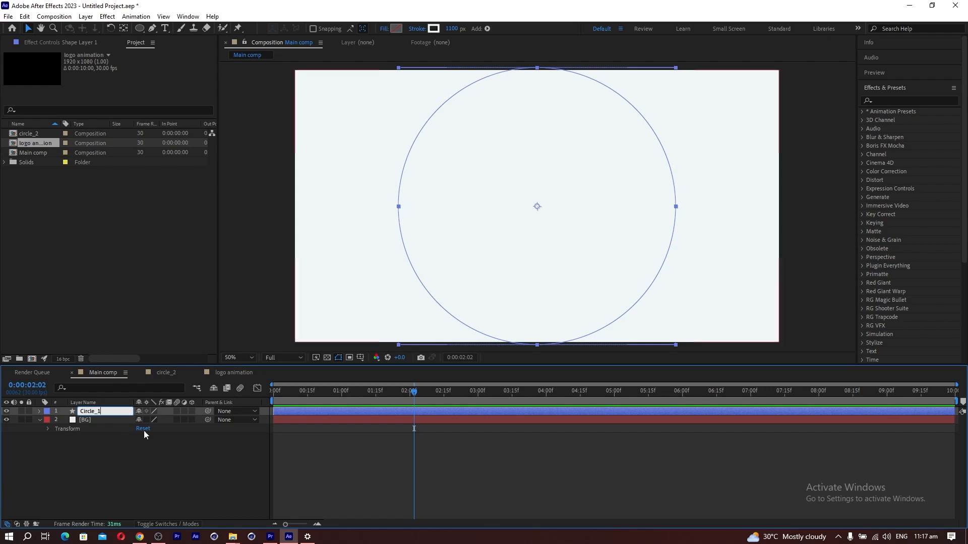
left_click(79, 489)
- Copy the Circle_1 layer from Main comp into the circle_2 composition and scrub through its first second
left_click(91, 412)
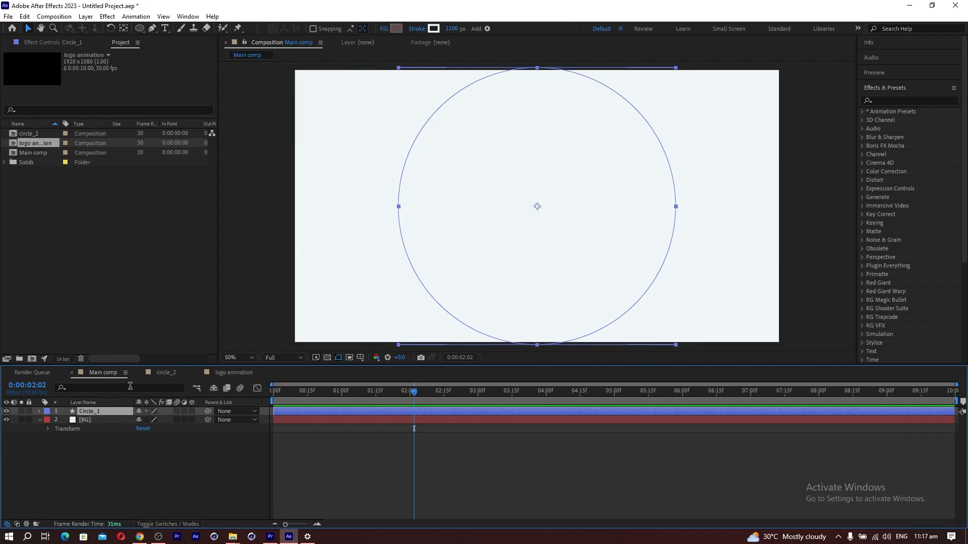
left_click(164, 373)
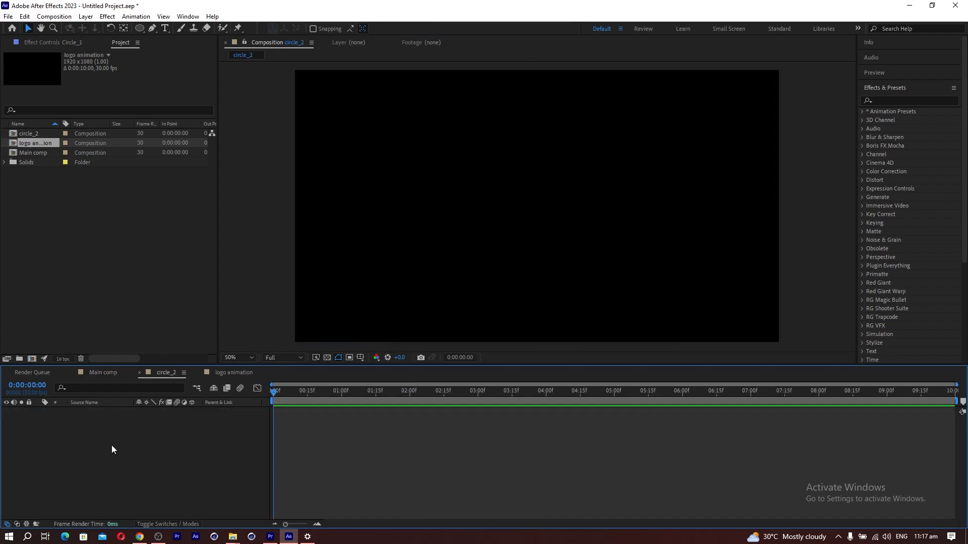
key("ctrl+v")
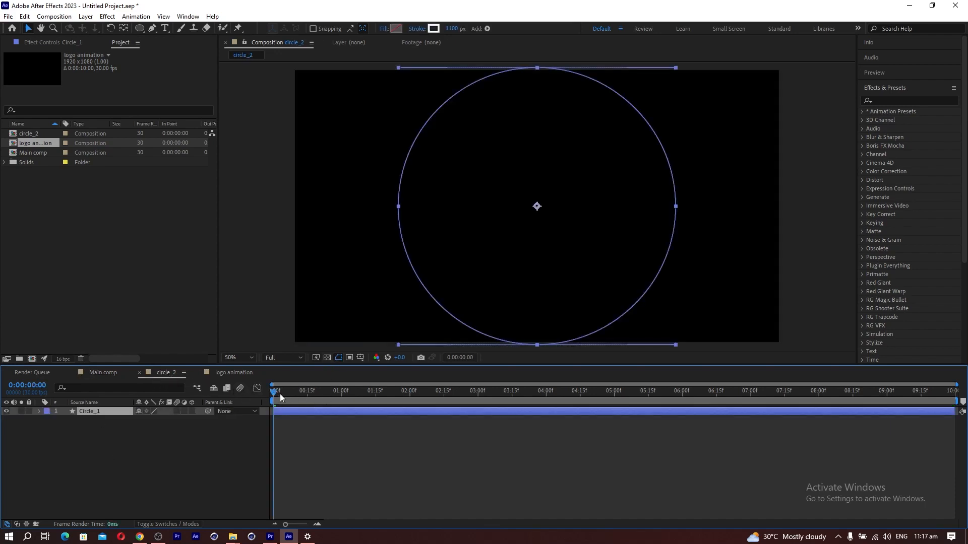
left_click_drag(275, 392, 339, 395)
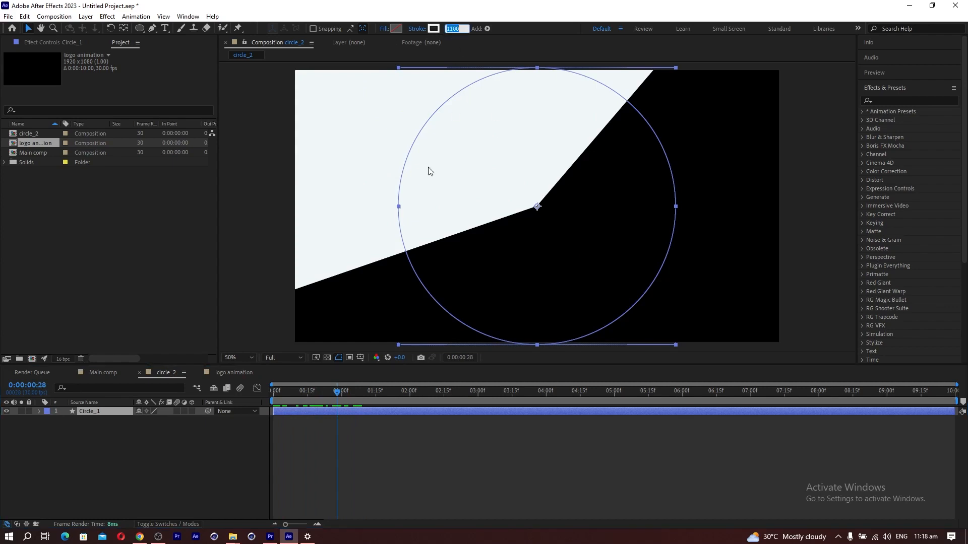
- Set the stroke width of Circle_1 in circle_2 to 550 px
type("8")
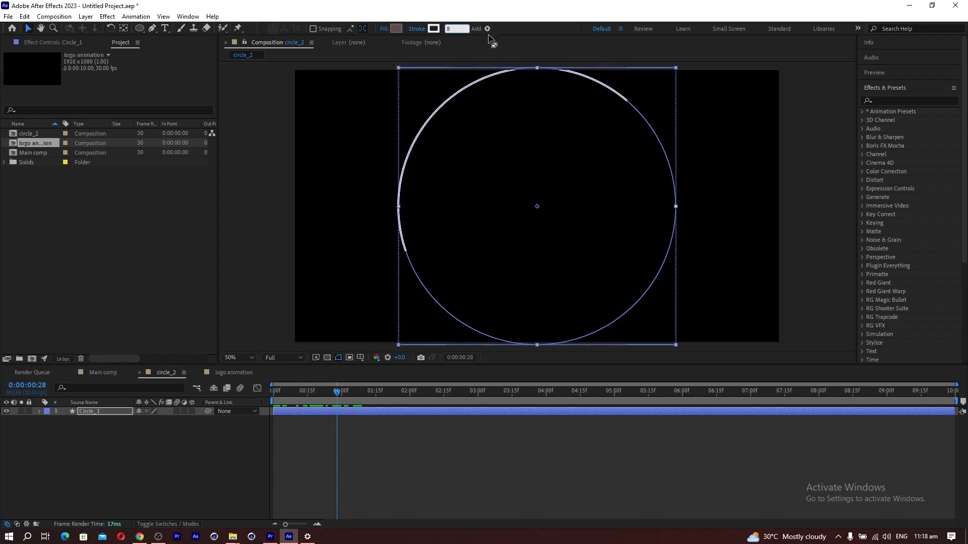
key("Return")
type("550")
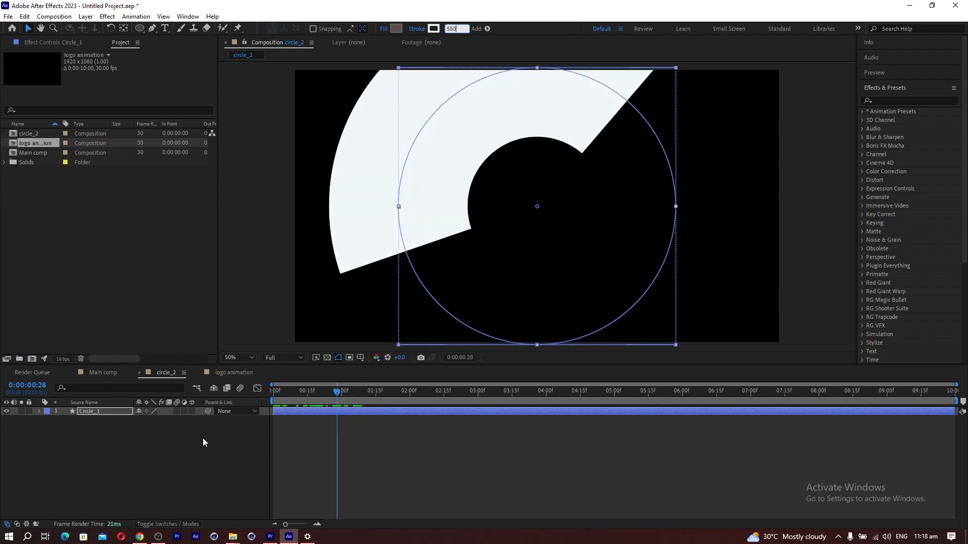
left_click(191, 447)
- Reveal the modified properties of Circle_1, set its ellipse path size to 800 x 800, and preview the ring
left_click(39, 411)
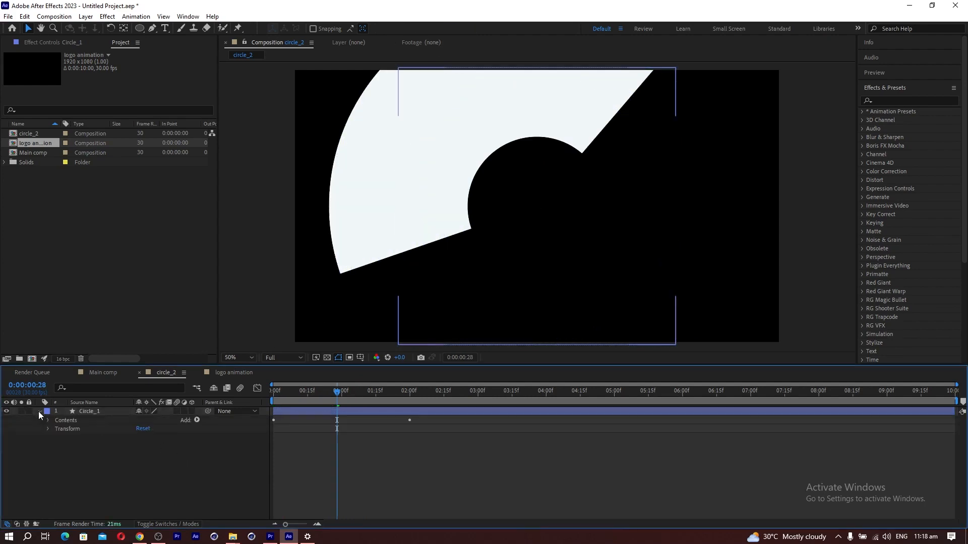
left_click(91, 412)
key("u")
key("u")
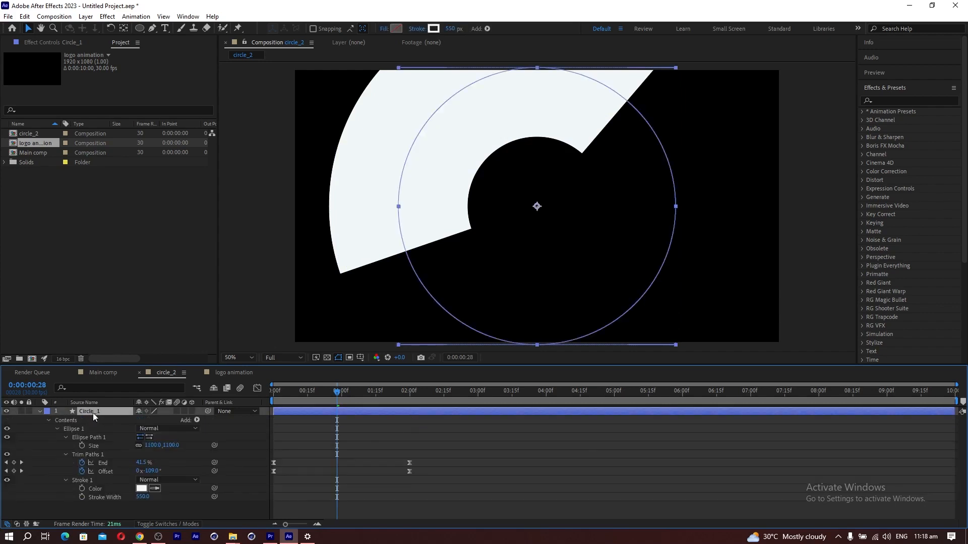
left_click(152, 445)
type("800")
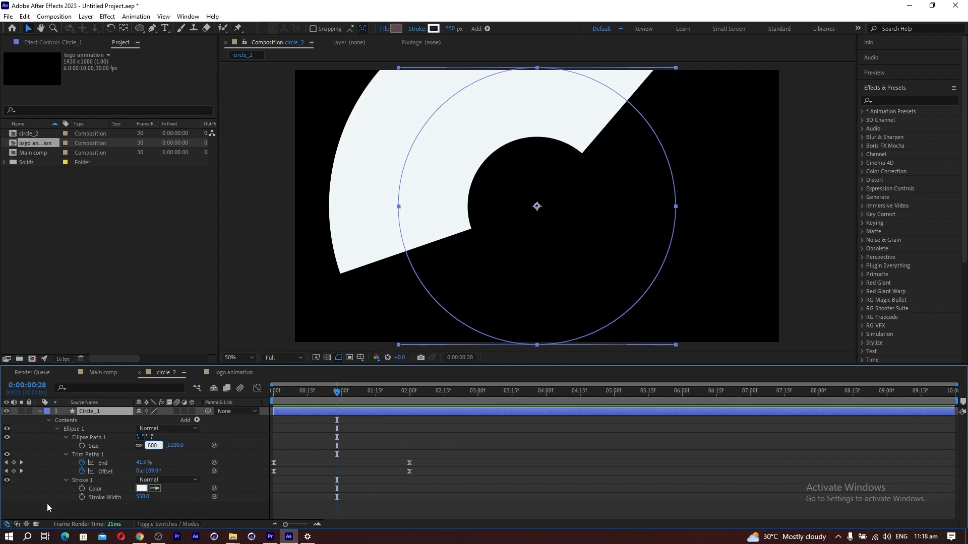
left_click(45, 504)
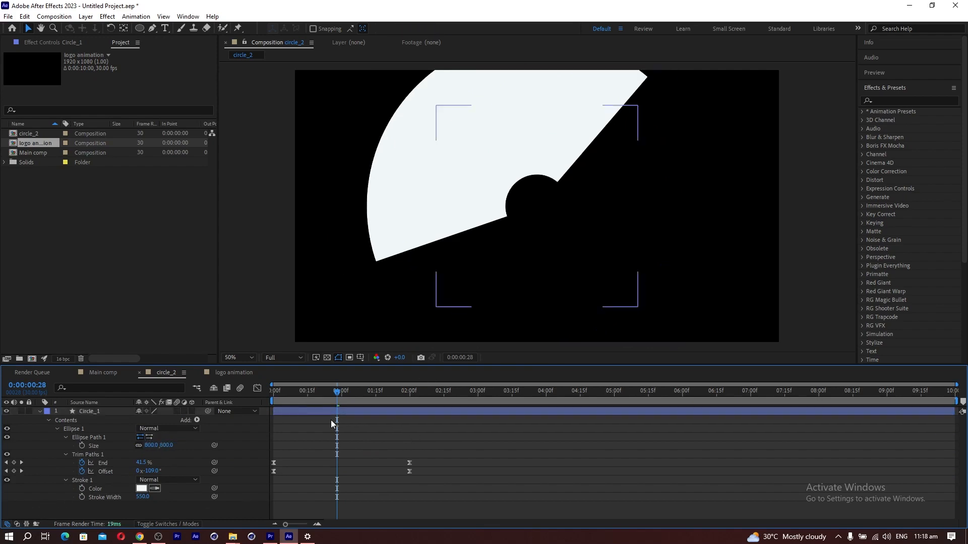
left_click_drag(316, 394, 403, 410)
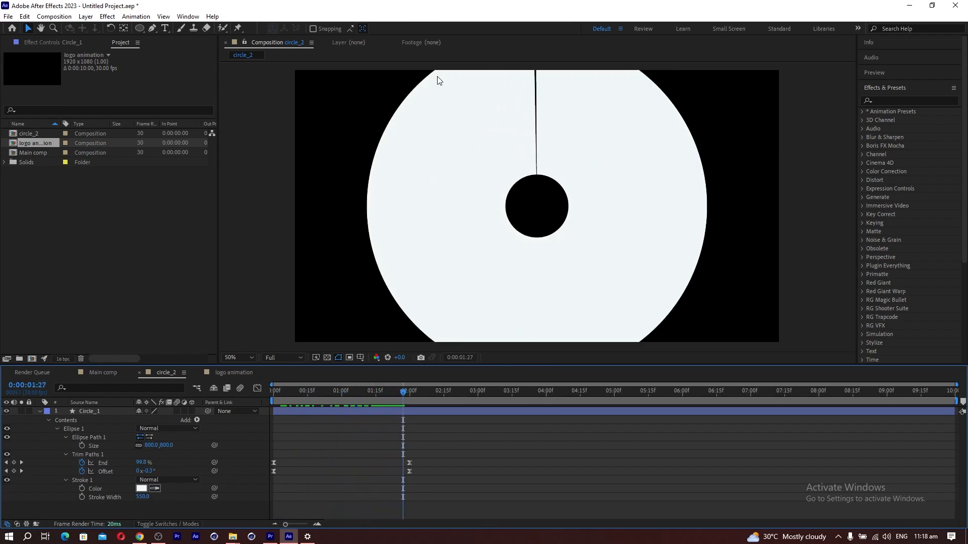
key("comma")
key("comma")
left_click_drag(301, 395, 279, 397)
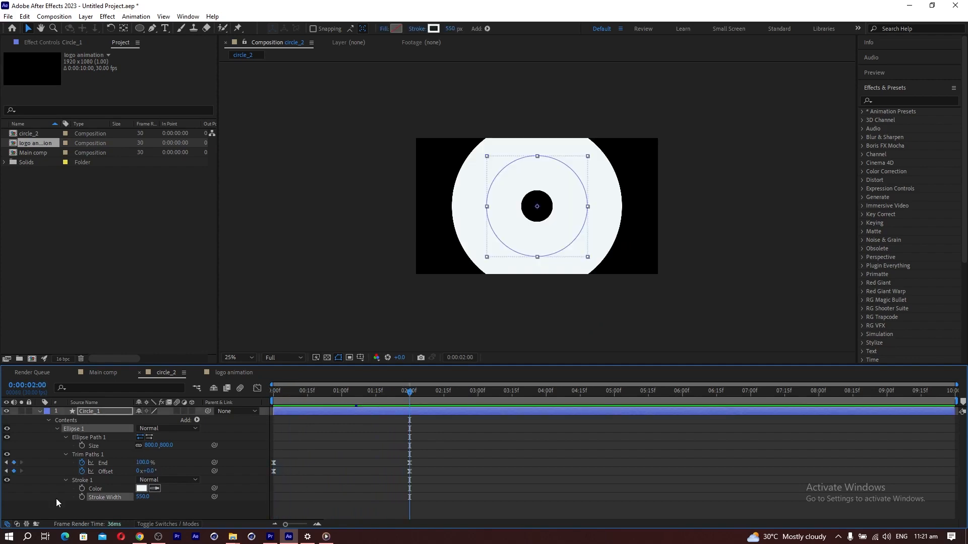
- Animate the Scale of Circle_1 in circle_2 from a 100% keyframe at 2 seconds to 50% at 0:00:03:01
left_click(89, 411)
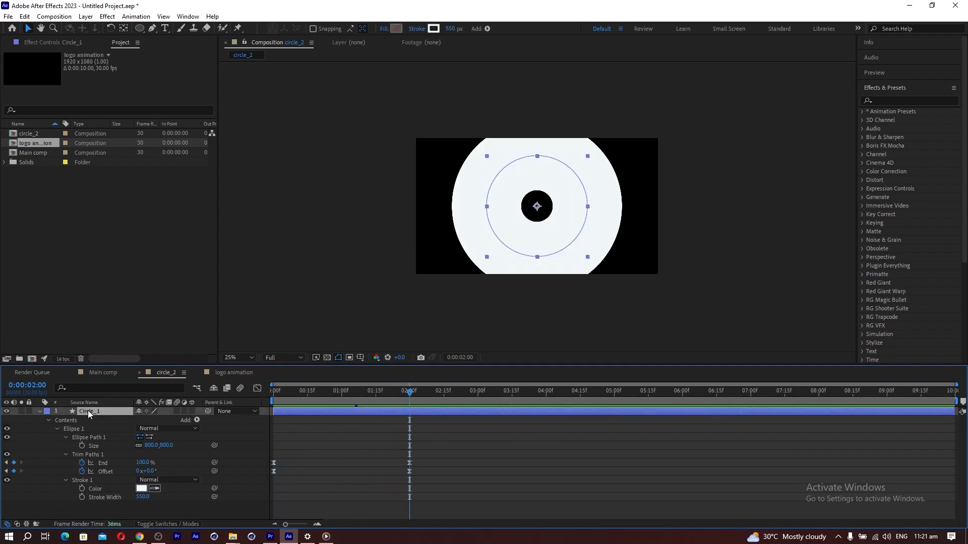
key("s")
left_click(65, 420)
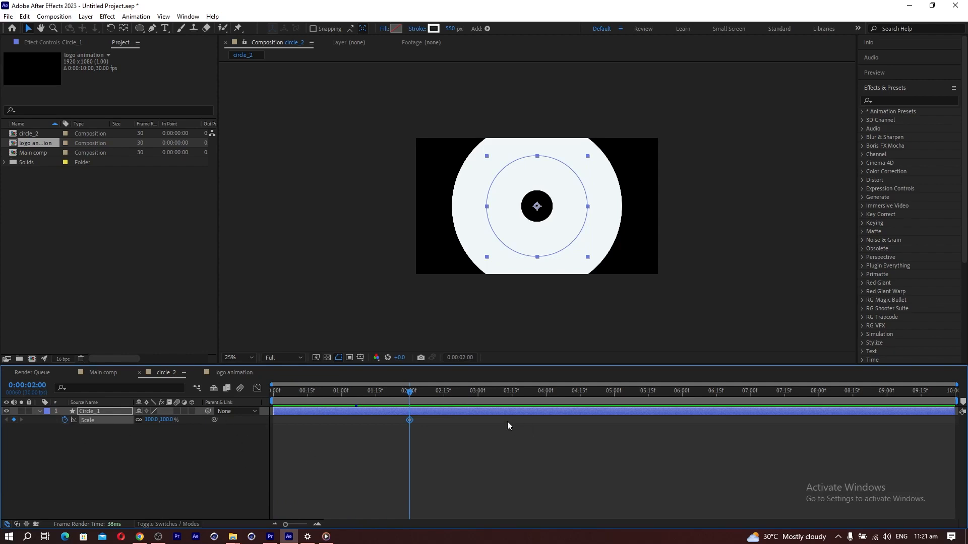
left_click(479, 391)
left_click(152, 420)
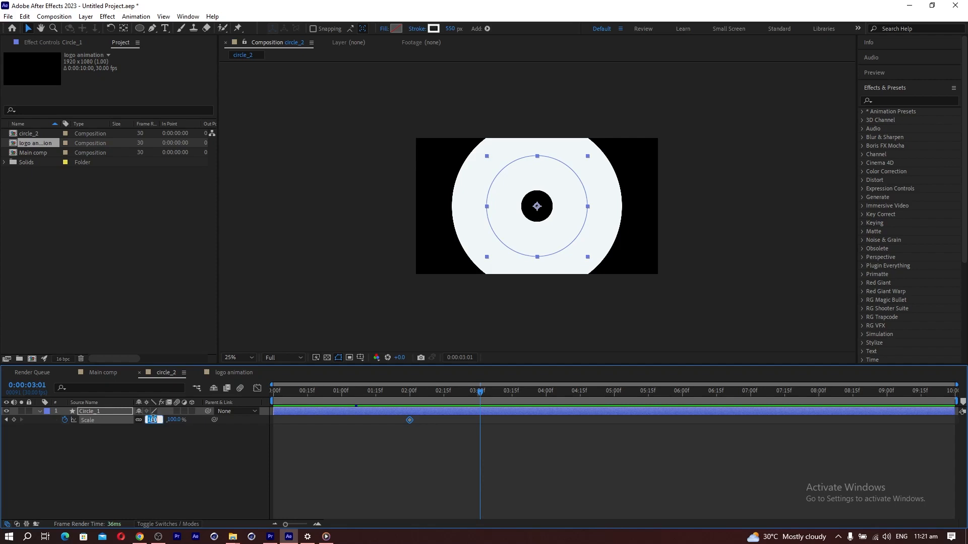
type("50")
left_click(144, 479)
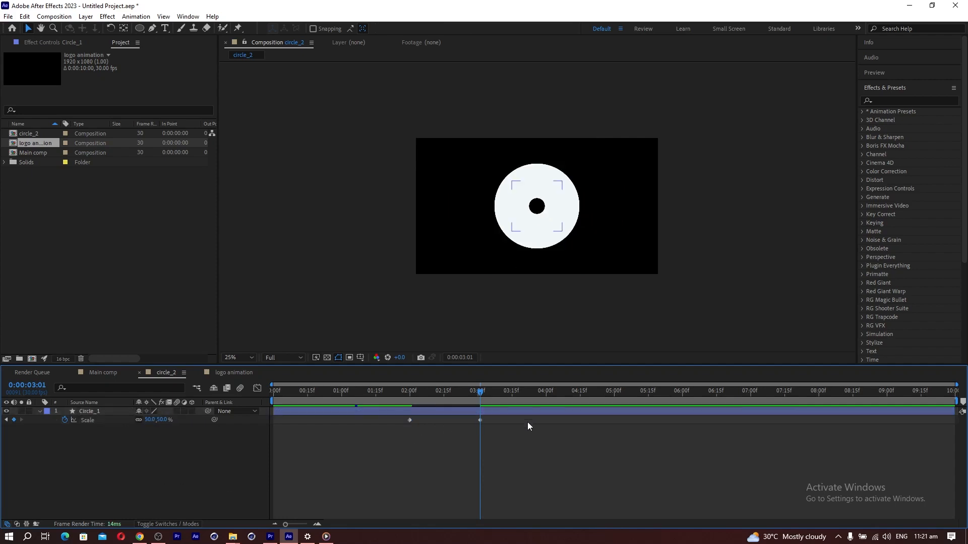
- Add a text layer containing "+" over the ring in the circle_2 composition
left_click_drag(521, 422, 467, 427)
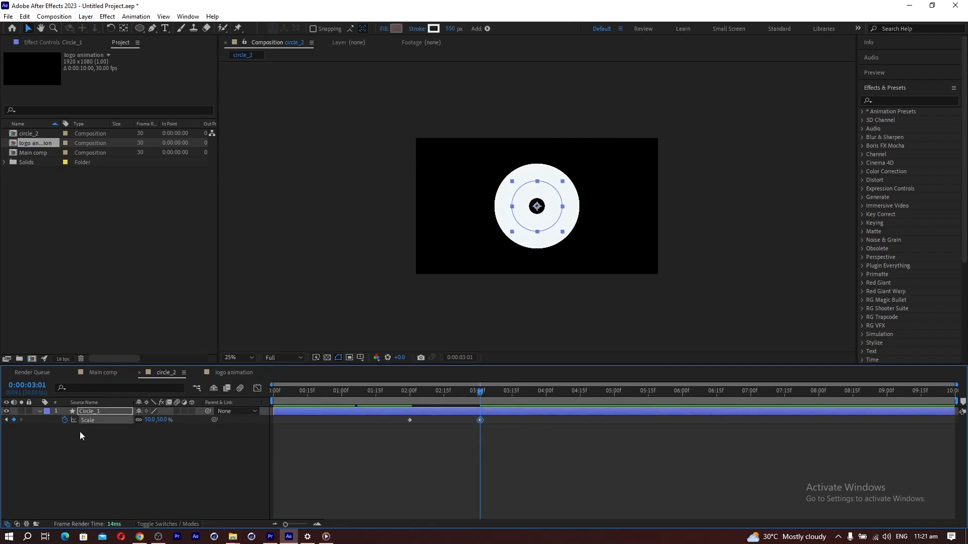
left_click(100, 442)
left_click(165, 28)
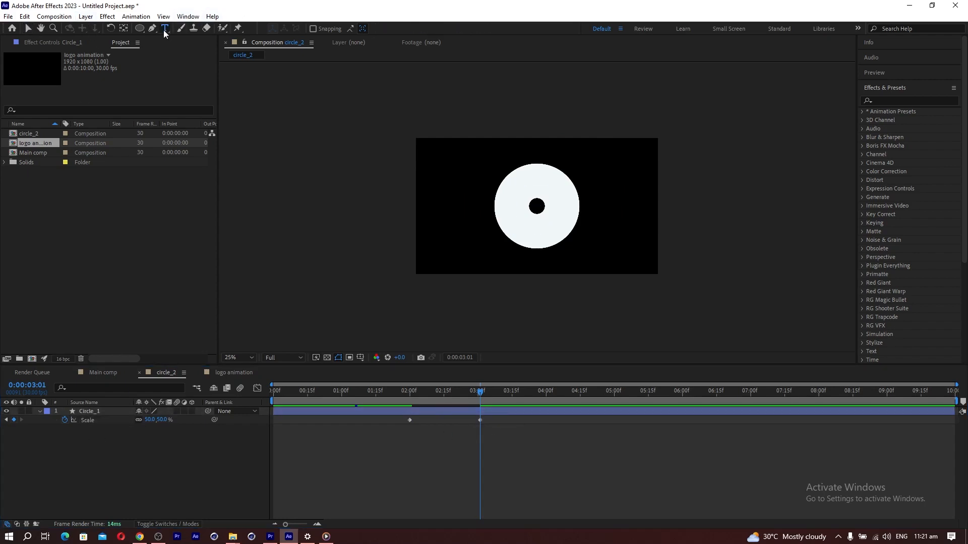
left_click(550, 212)
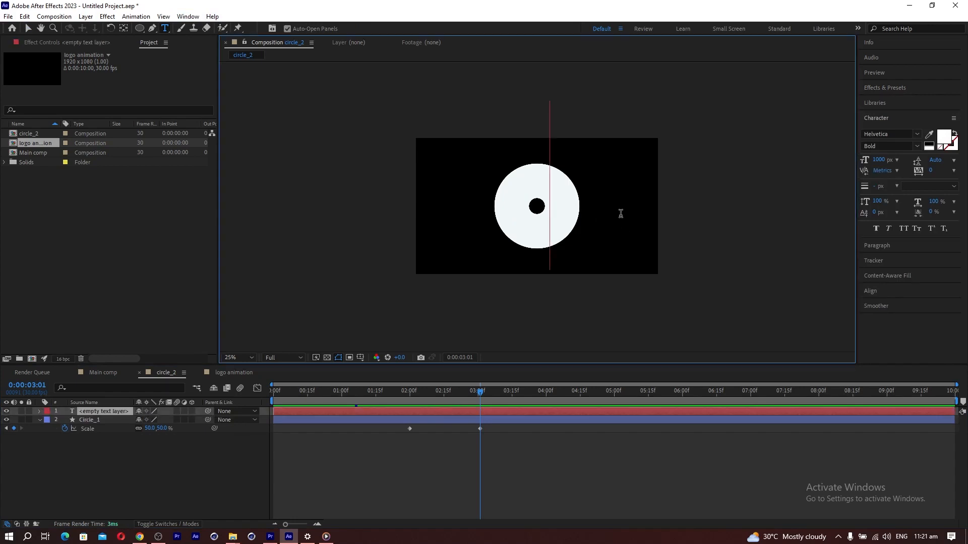
type("+")
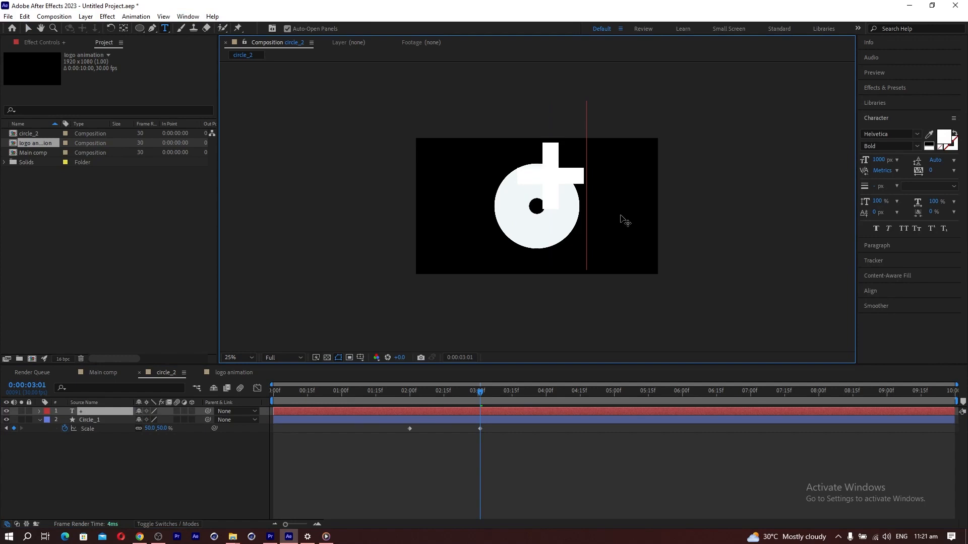
left_click(28, 29)
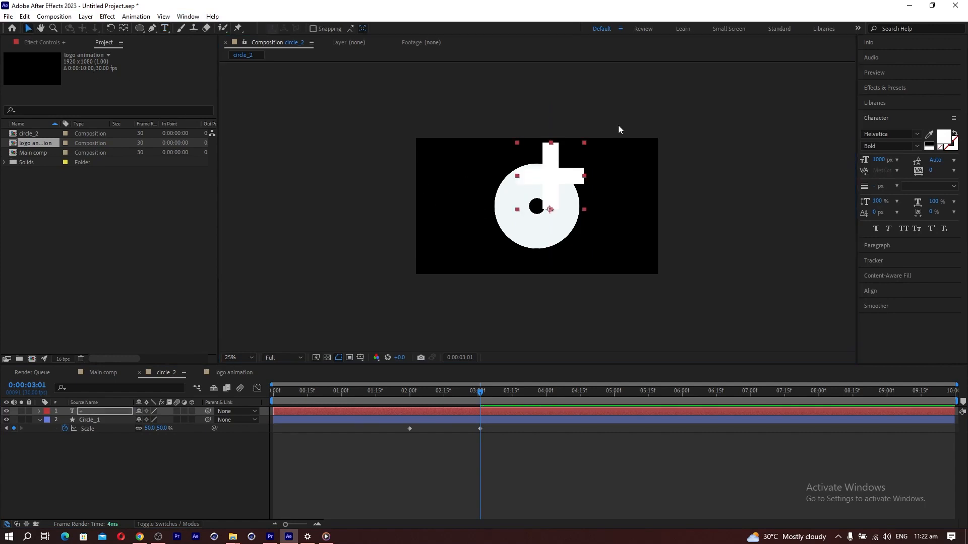
- Center the + text layer horizontally and vertically in the composition and move its anchor point to the layer's center
left_click(885, 288)
left_click(886, 204)
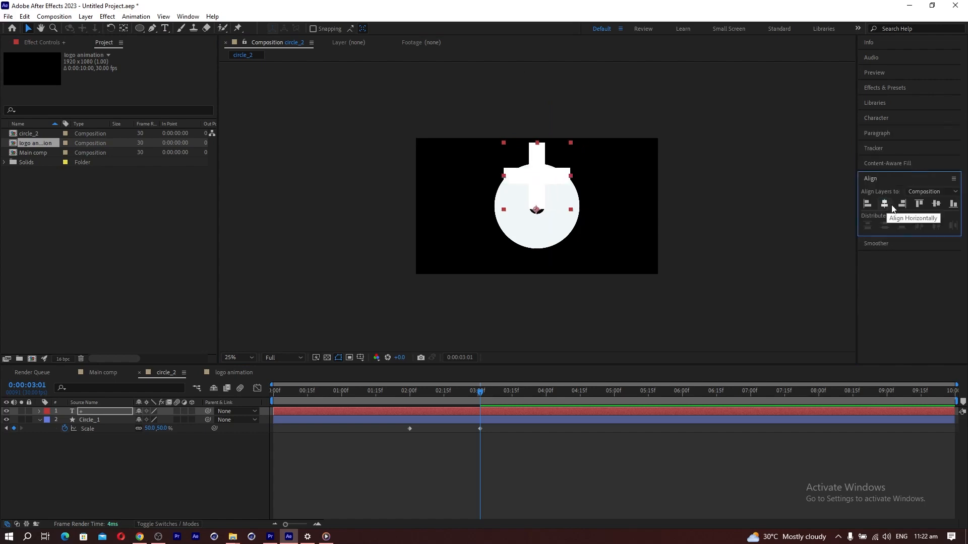
left_click(936, 204)
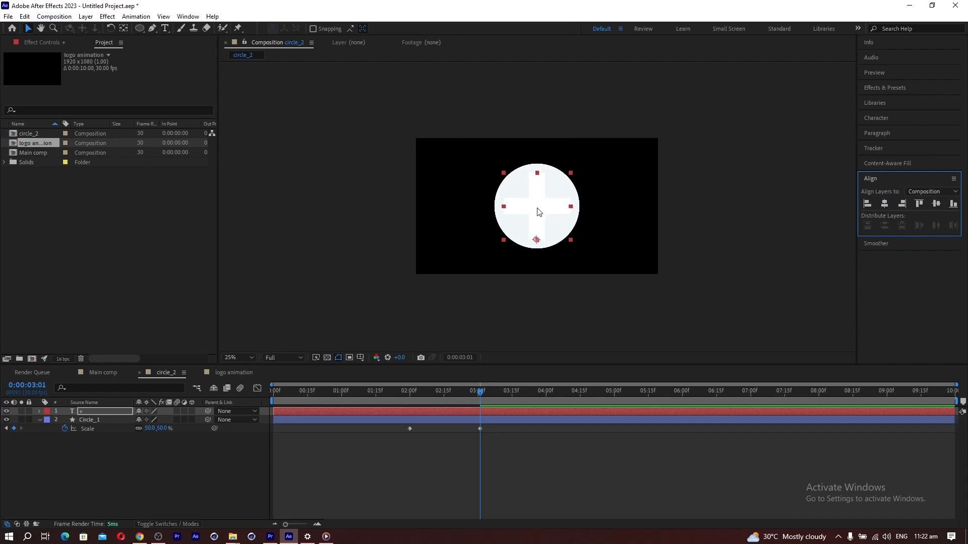
left_click(124, 28)
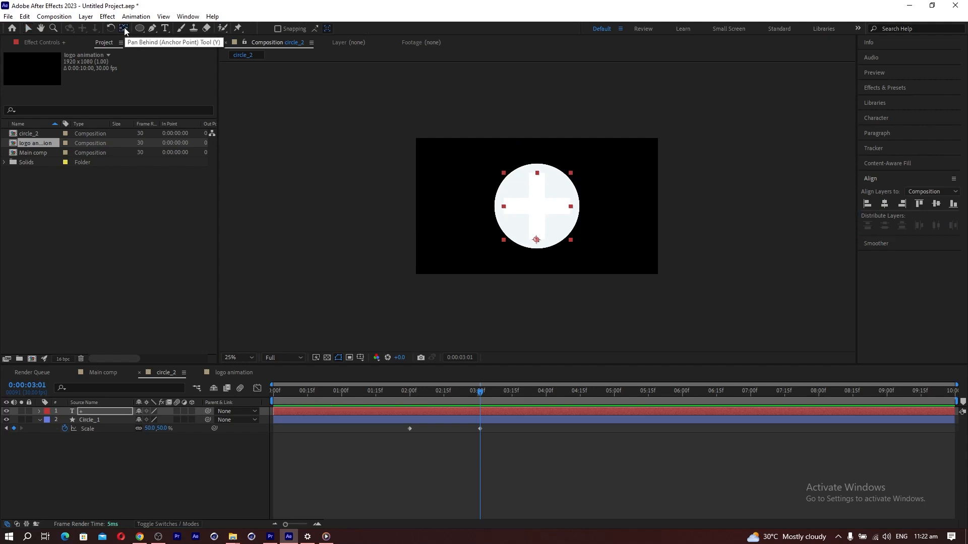
key("ctrl+alt+Home")
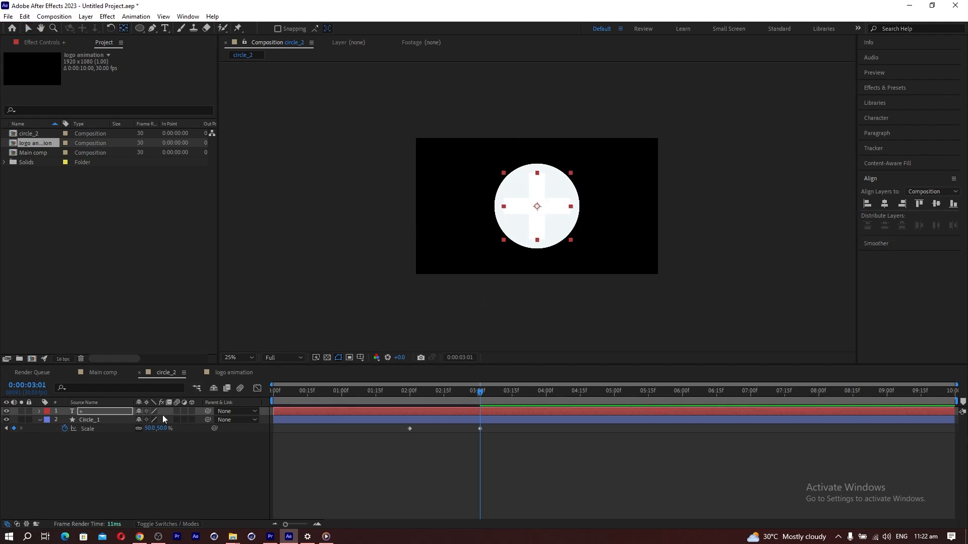
- Use the + layer as an inverted track matte for Circle_1
left_click(161, 429)
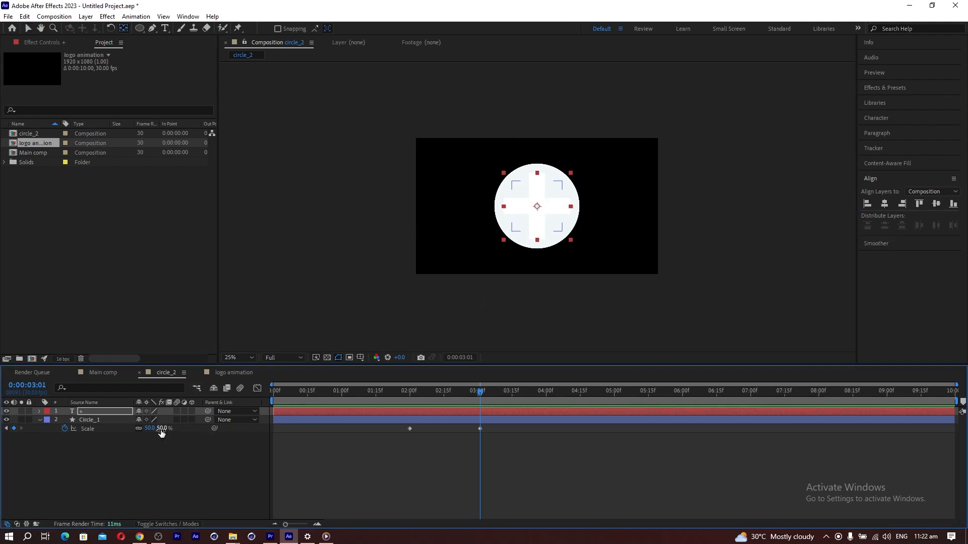
left_click(167, 524)
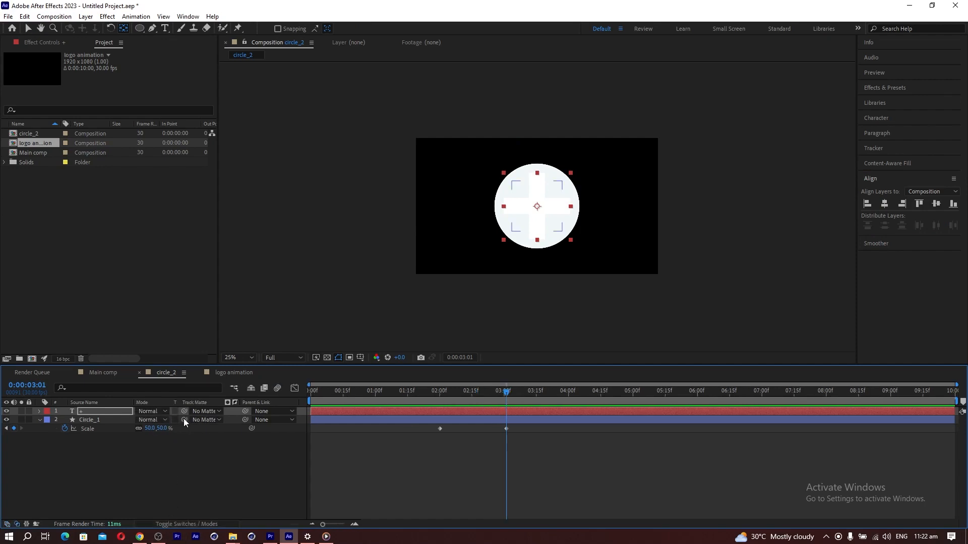
left_click(212, 419)
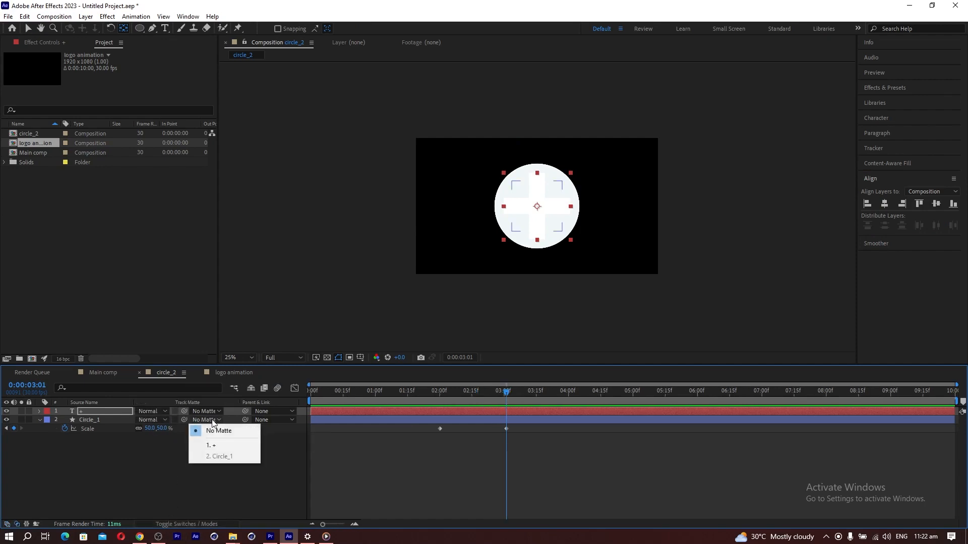
left_click(211, 445)
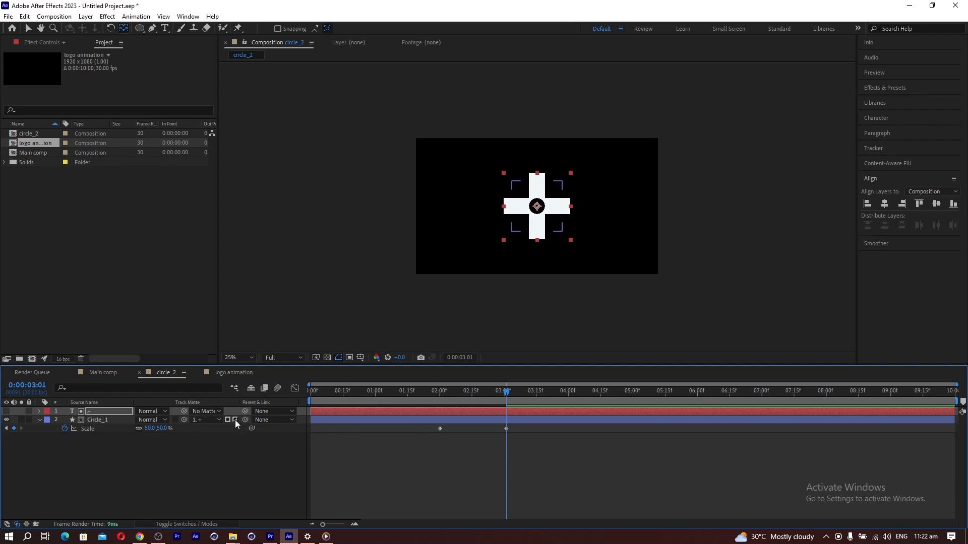
left_click(235, 419)
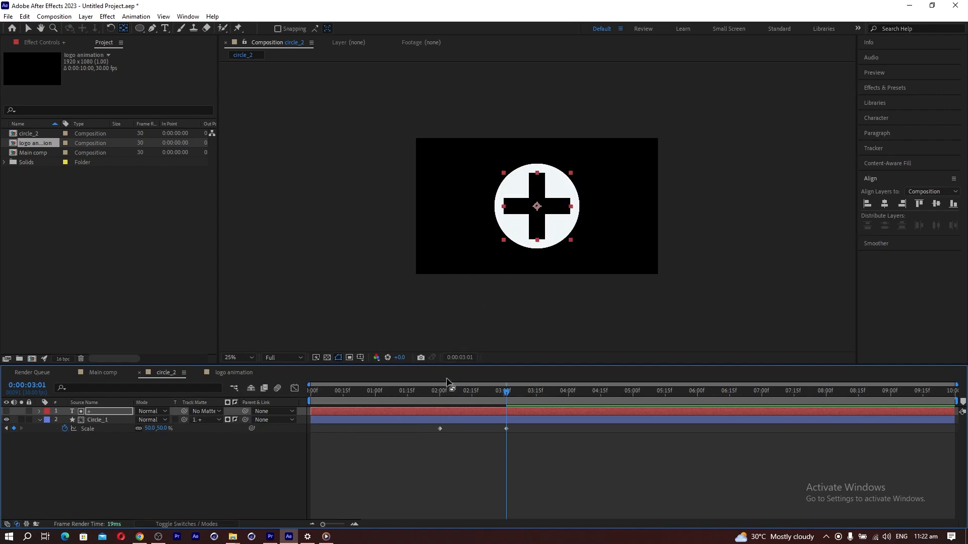
- Add a Scale keyframe of 0% to the + layer at 0:00:02:00
left_click_drag(417, 396, 440, 394)
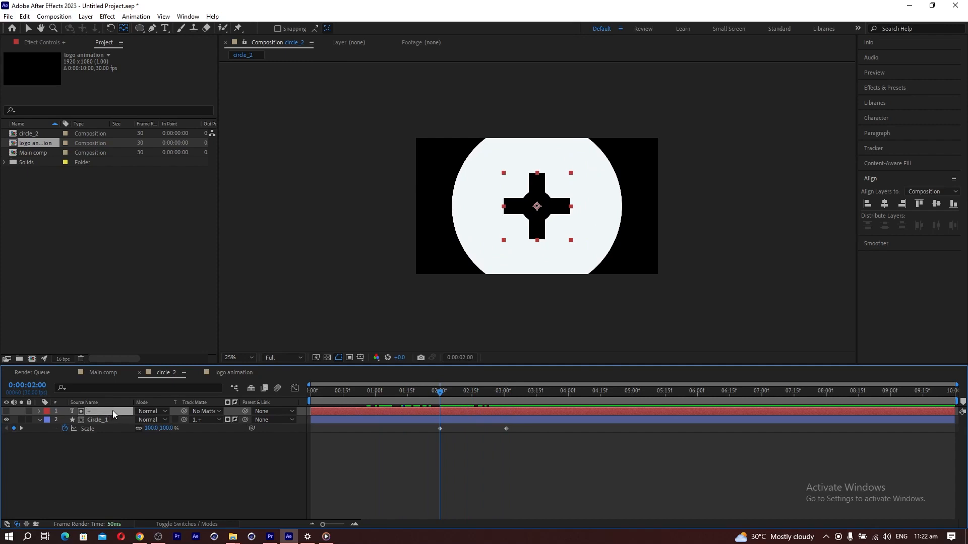
key("s")
left_click(65, 419)
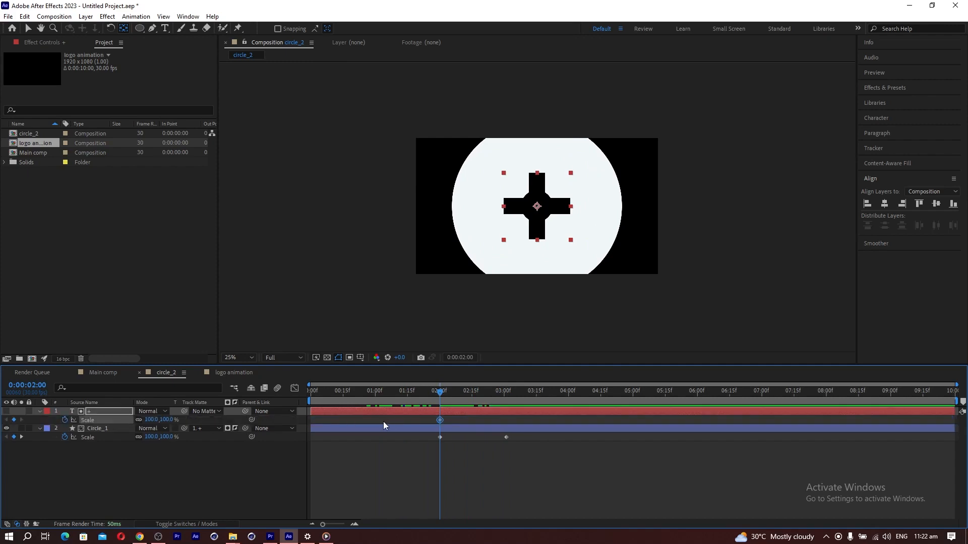
left_click_drag(154, 420, 130, 427)
left_click(150, 419)
type("0")
left_click(248, 437)
- Set the + layer's Scale to 388% at 0:00:03:01 and scrub through the transition
left_click_drag(486, 398, 506, 398)
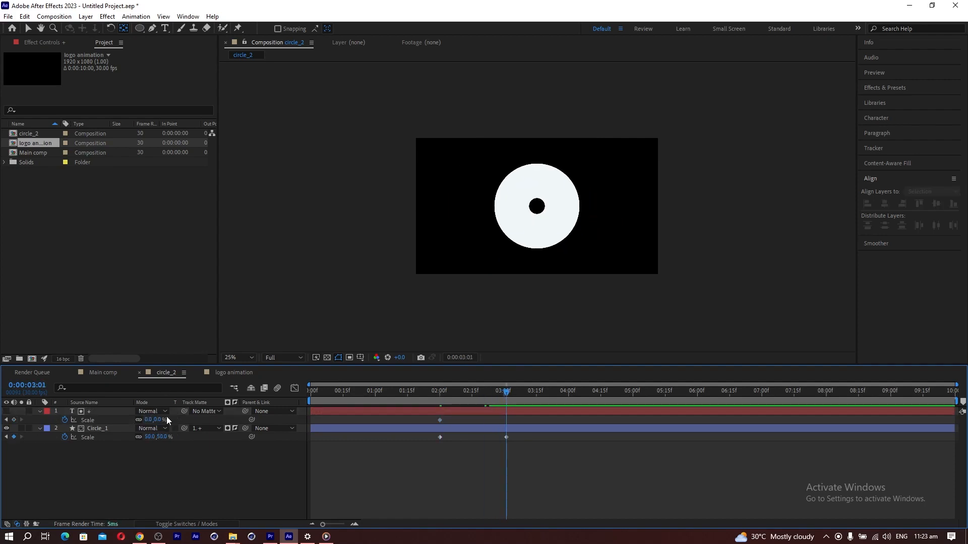
left_click_drag(147, 420, 313, 411)
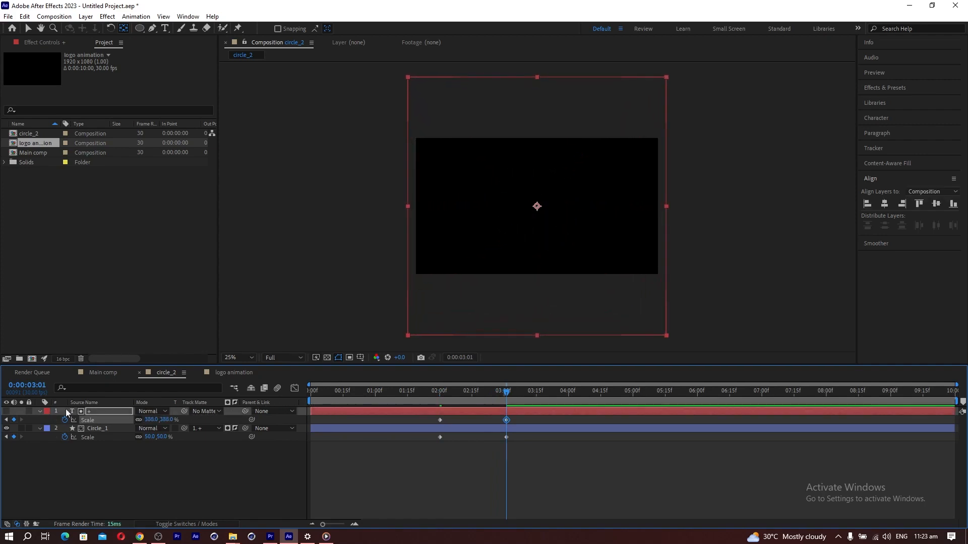
left_click_drag(482, 397, 468, 396)
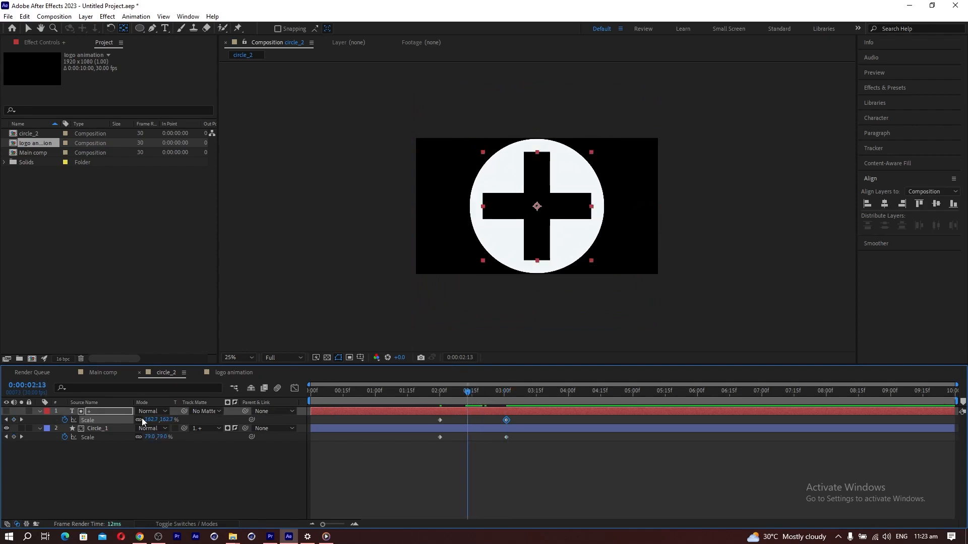
- Rotate the + layer to 45° and scrub through the cut-out animation
left_click(118, 414)
key("r")
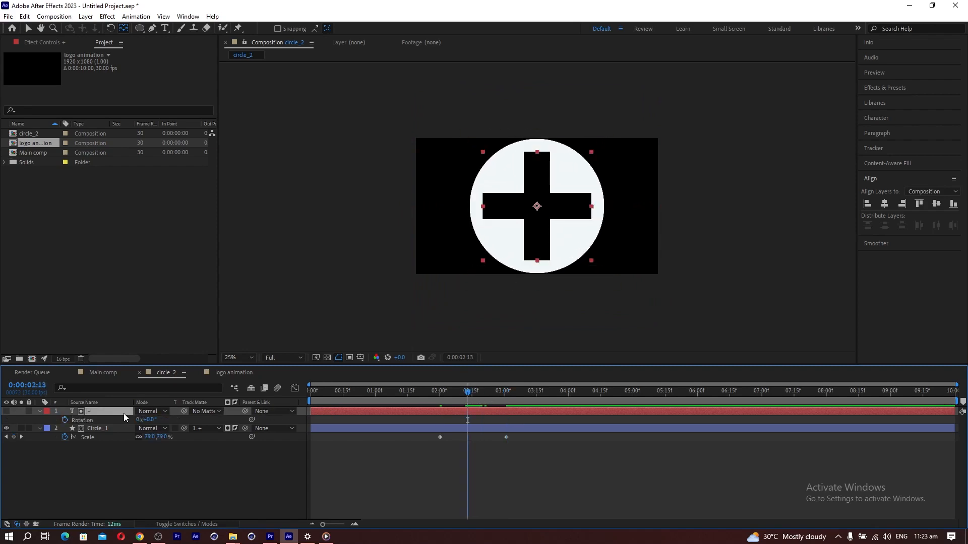
left_click(150, 420)
type("45")
left_click(151, 467)
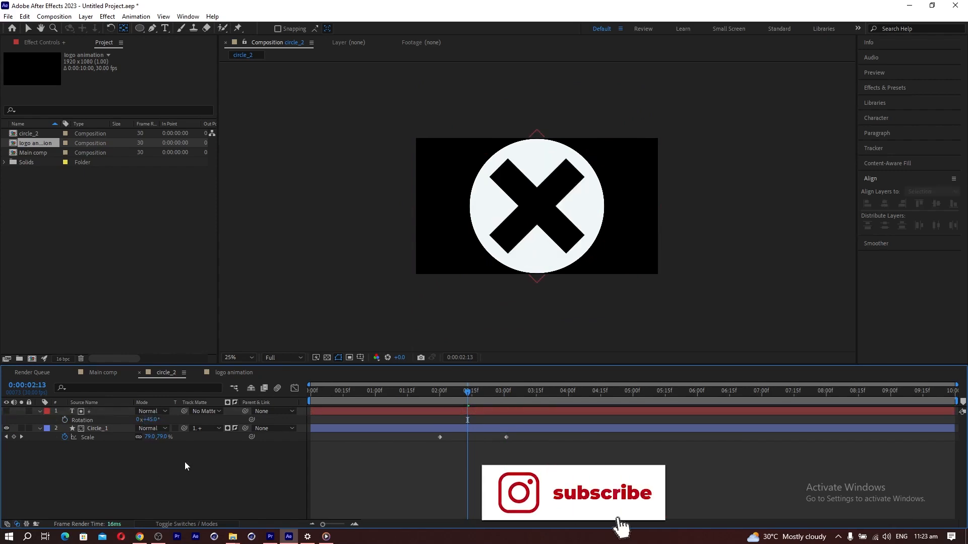
left_click_drag(449, 391, 476, 394)
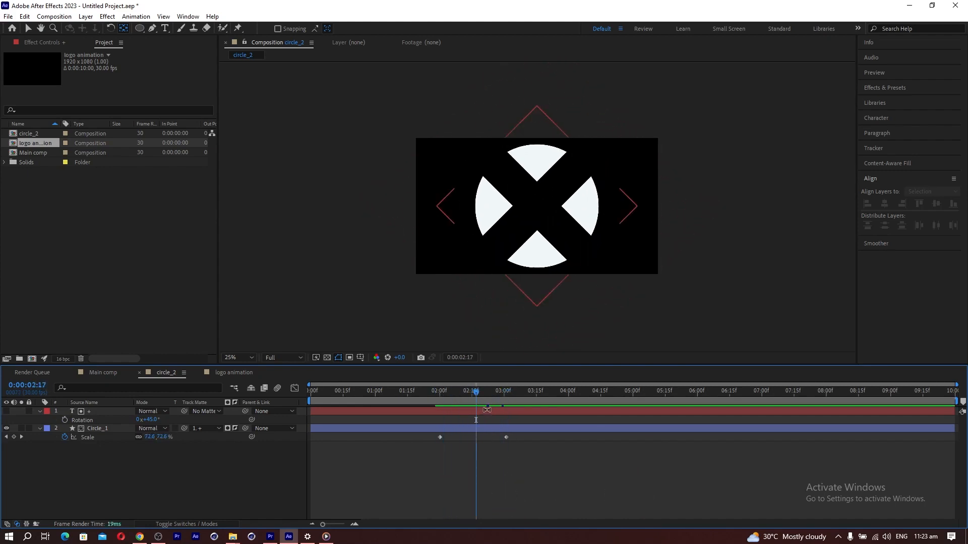
- Apply Easy Ease to all Scale keyframes of the + and Circle_1 layers
left_click(89, 429)
left_click(329, 450)
left_click(436, 412)
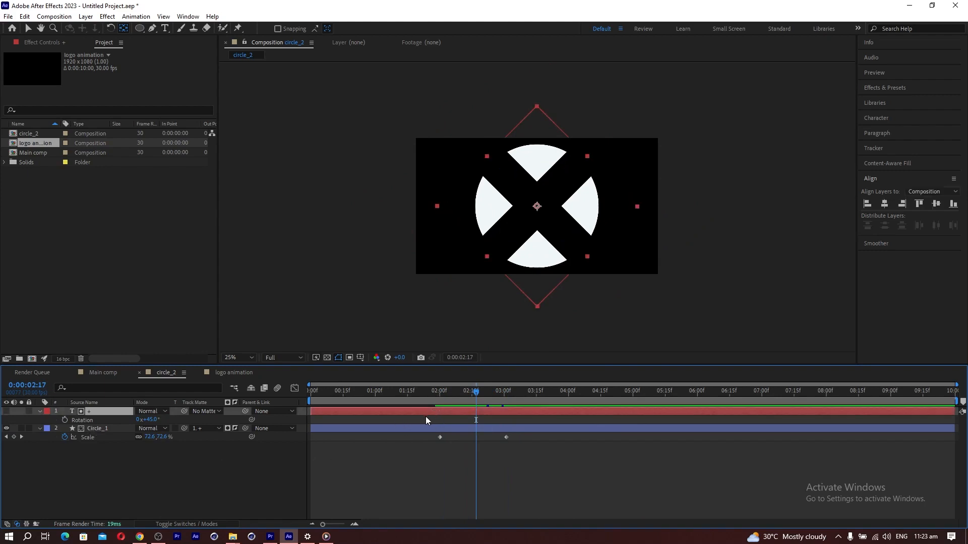
key("s")
left_click(27, 28)
left_click_drag(517, 419, 429, 444)
key("F9")
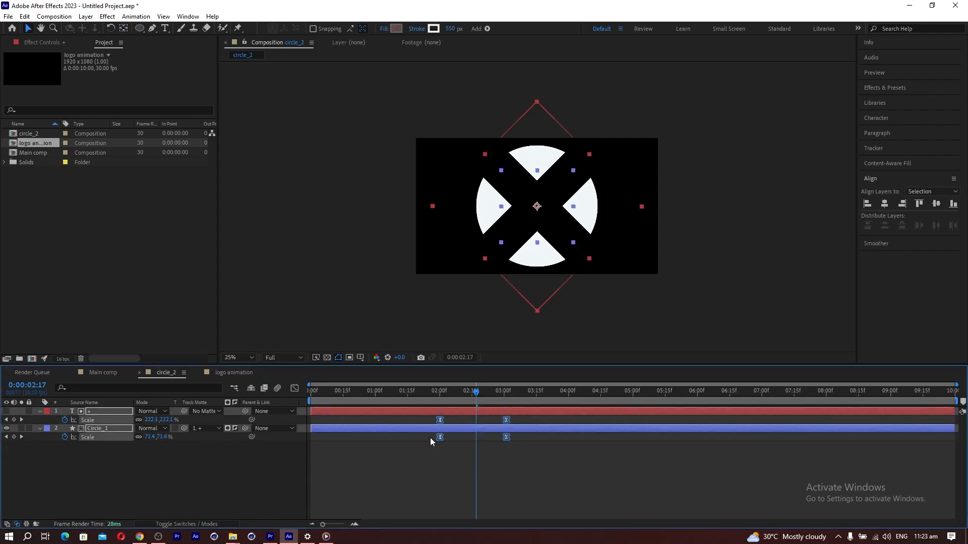
- Steepen the speed curves of both layers' Scale keyframes into a sharp central peak in the Graph Editor and preview the motion
left_click(473, 392)
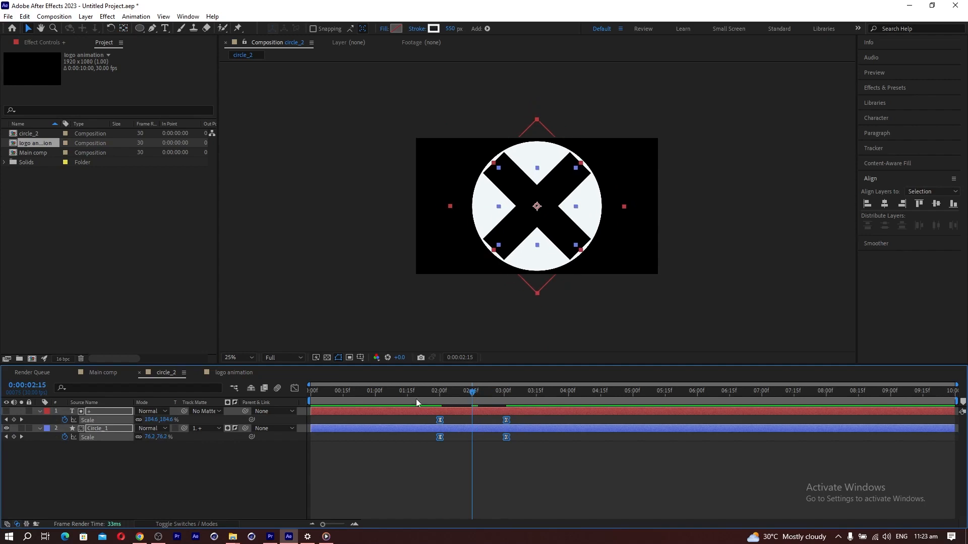
left_click(294, 388)
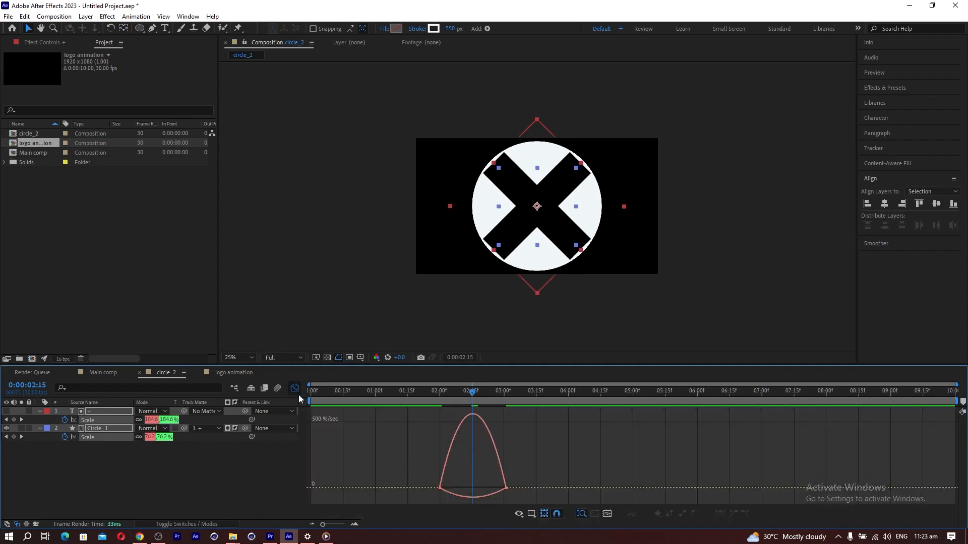
left_click_drag(539, 478, 485, 488)
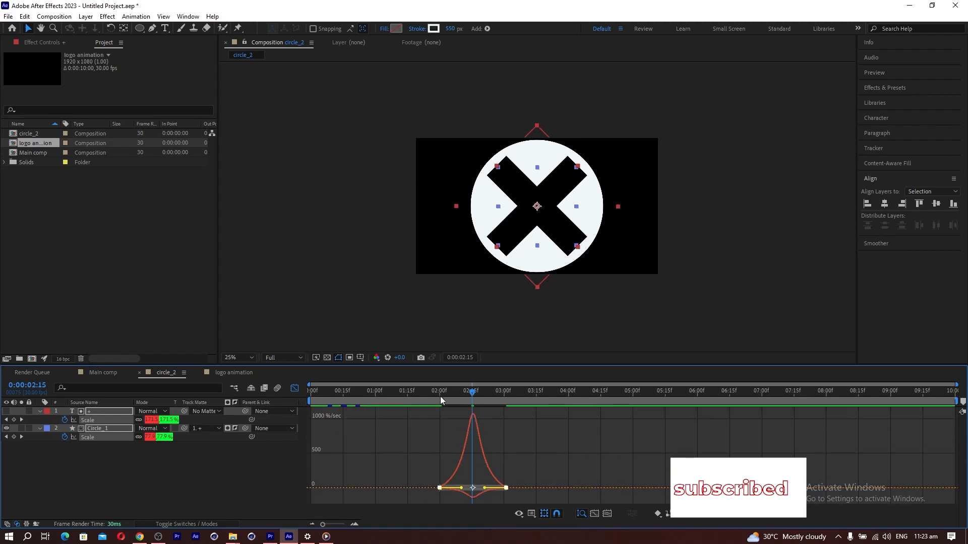
left_click(294, 388)
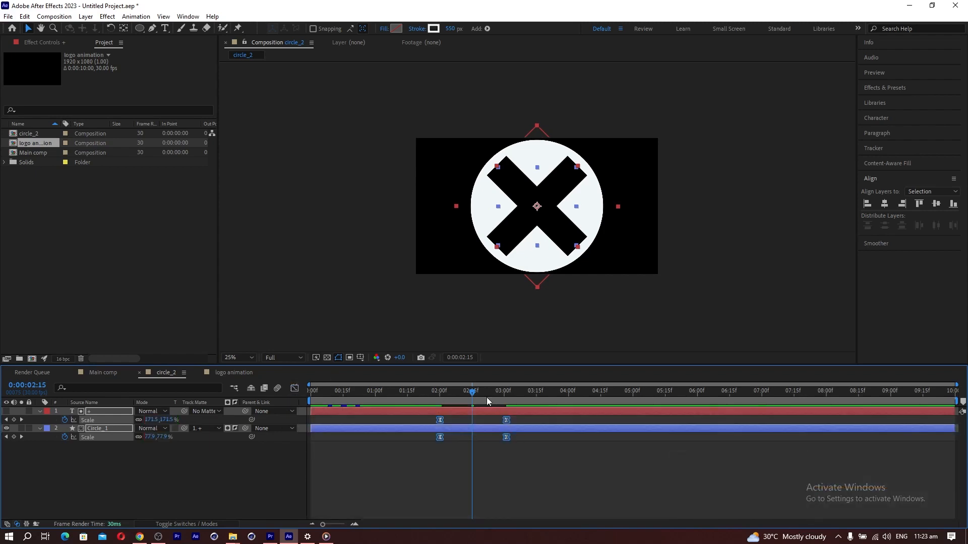
left_click_drag(472, 393, 654, 392)
left_click_drag(546, 398, 538, 397)
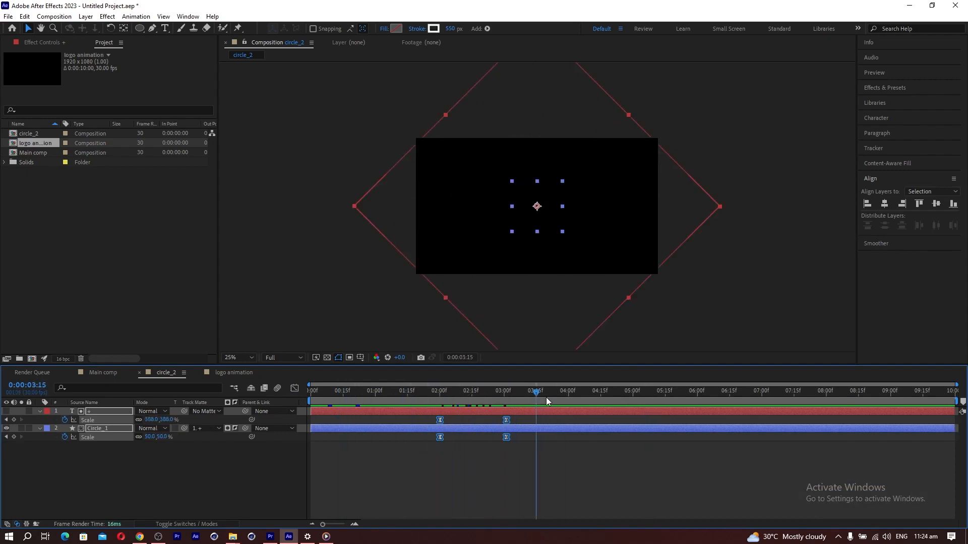
left_click_drag(340, 392, 525, 397)
left_click(46, 474)
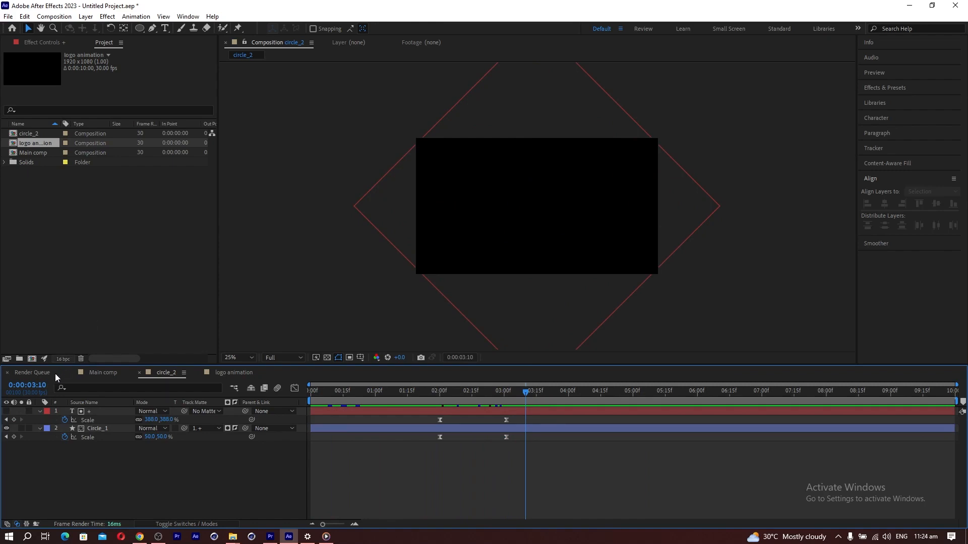
- Place circle_2 as the uppermost layer in Main comp, start it at 0:00:00:04, and scrub through the result
left_click(101, 373)
left_click_drag(27, 136, 92, 410)
left_click_drag(297, 393, 283, 394)
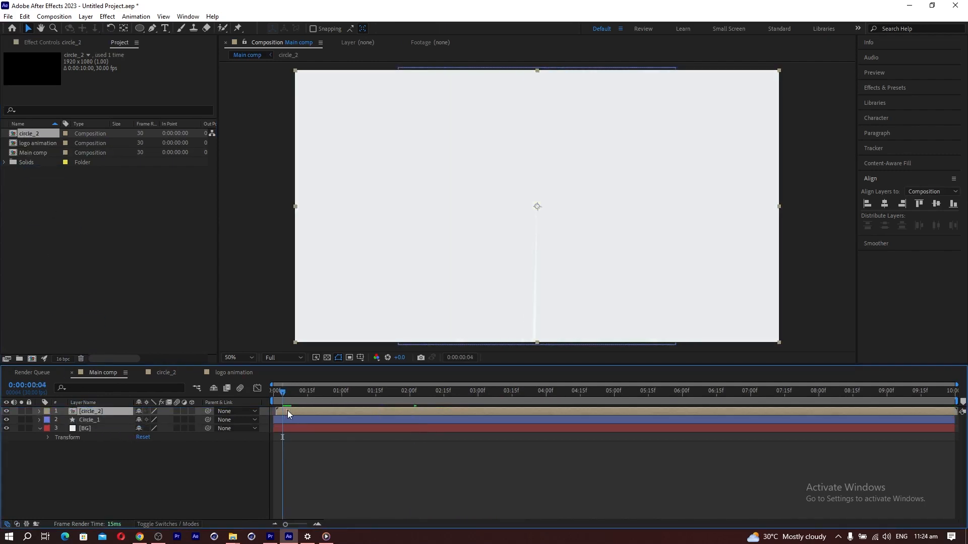
left_click_drag(287, 392, 395, 423)
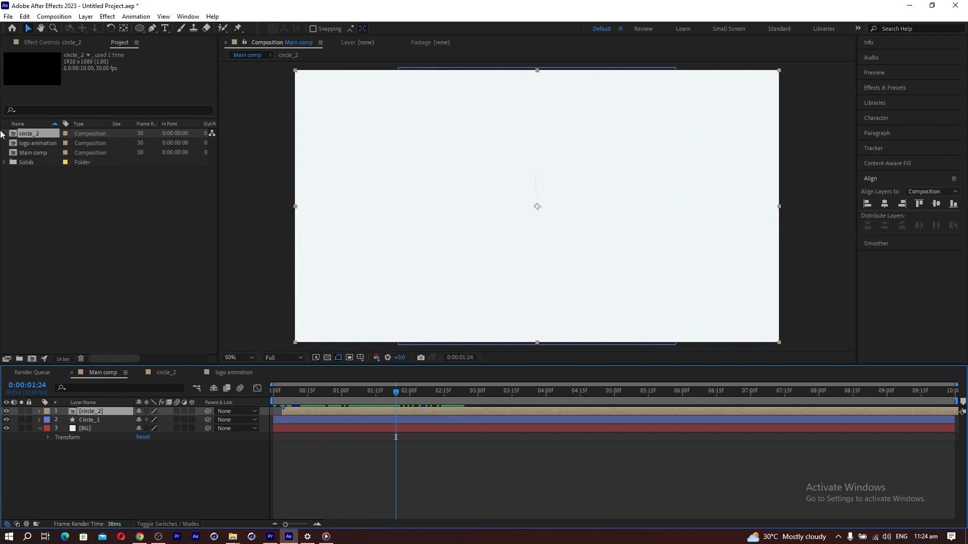
- Apply a Drop Shadow effect to circle_2 in Main comp with a distance of 155 and a softness of 302
left_click(107, 17)
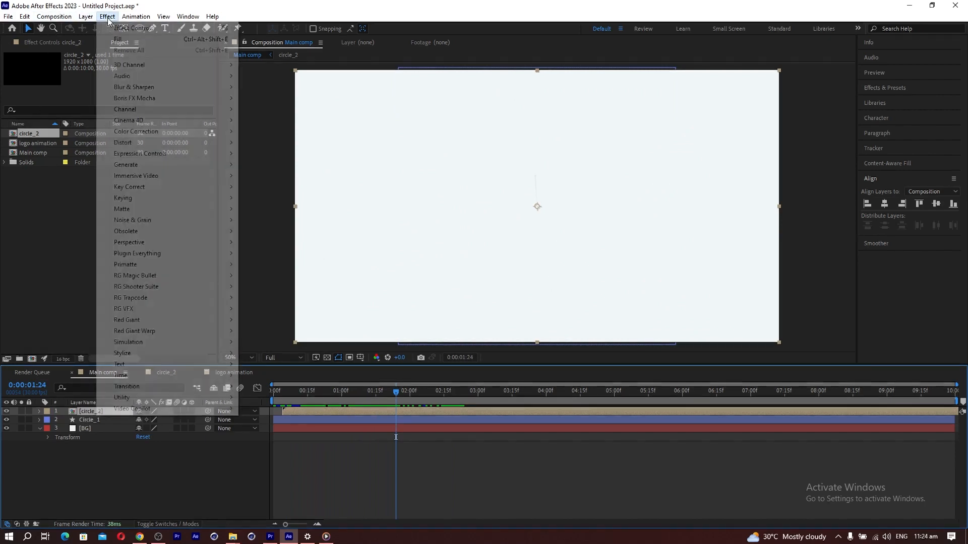
mouse_move(155, 299)
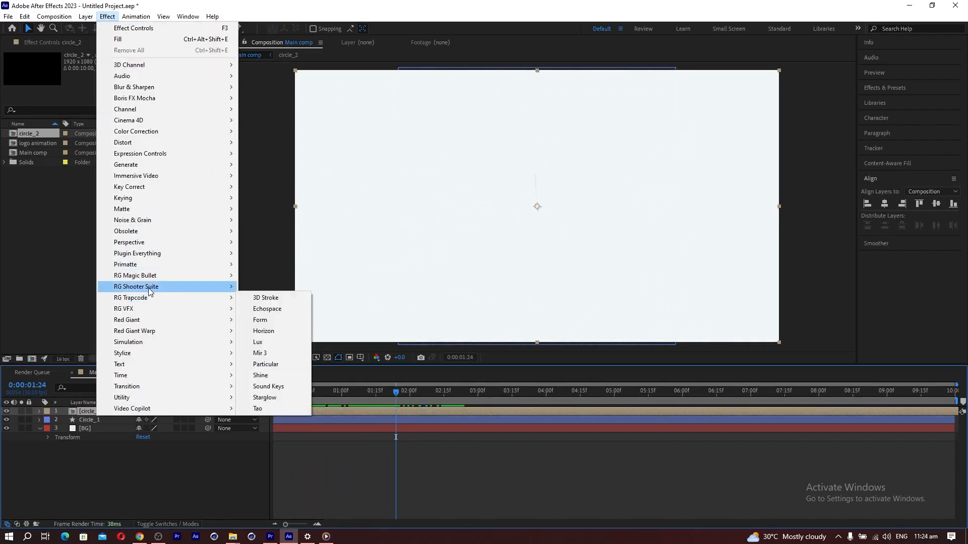
mouse_move(147, 242)
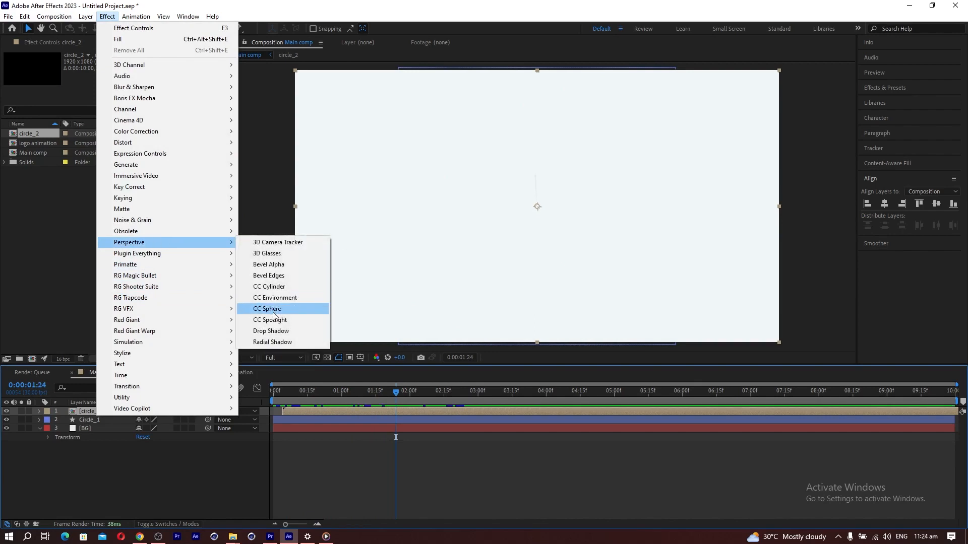
left_click(271, 331)
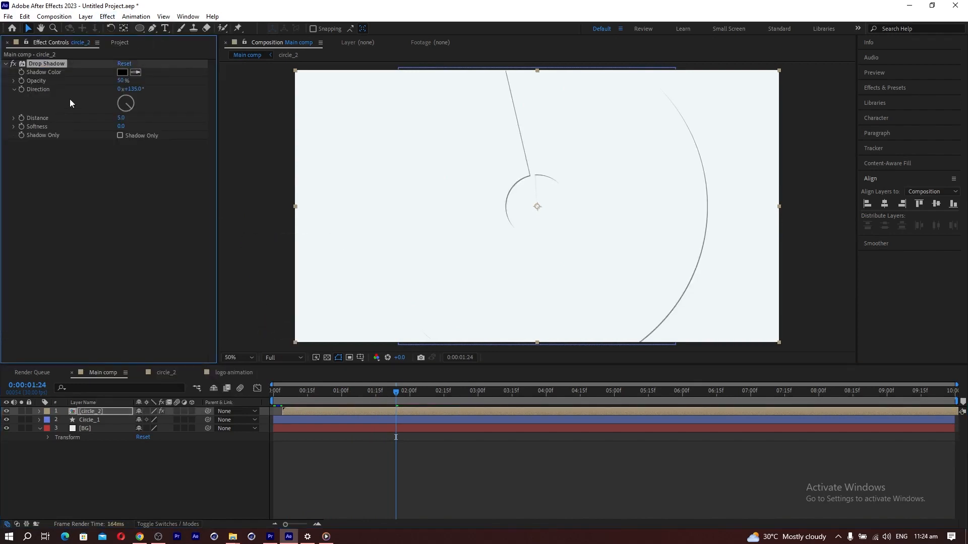
left_click_drag(121, 118, 155, 125)
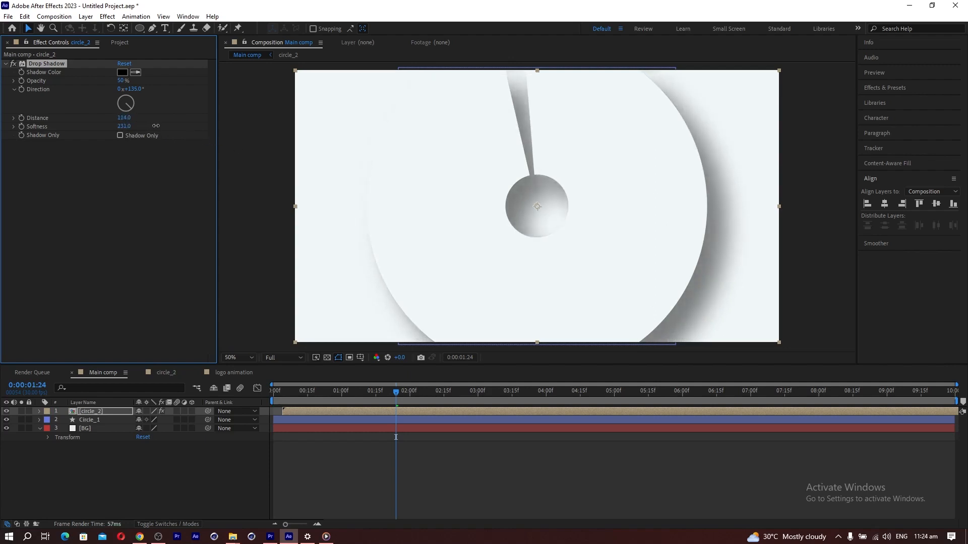
left_click_drag(124, 126, 147, 127)
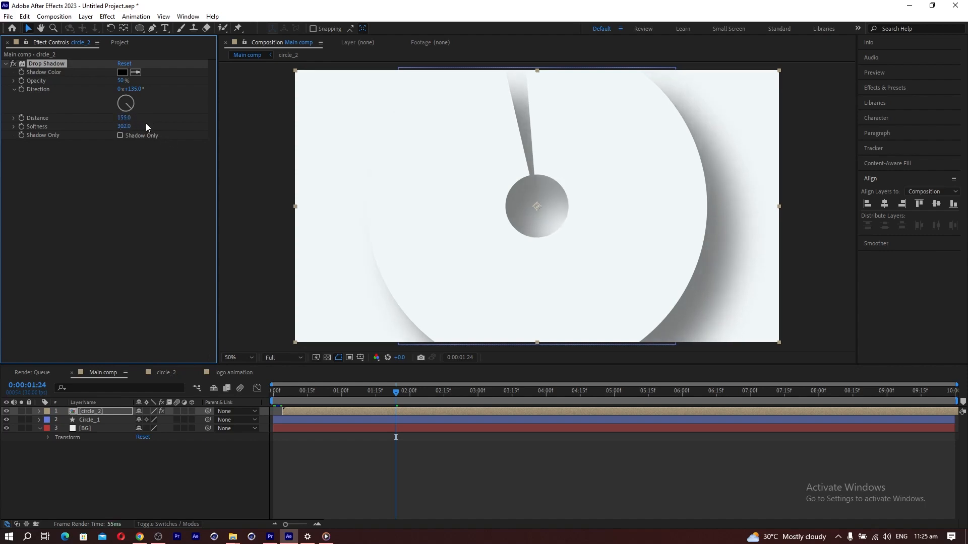
- Change circle_2's drop shadow color to the grey-blue 89A0A8 and scrub through the animation
left_click(123, 72)
left_click_drag(694, 298, 669, 265)
left_click(789, 276)
left_click_drag(789, 276, 788, 263)
left_click_drag(672, 262, 675, 248)
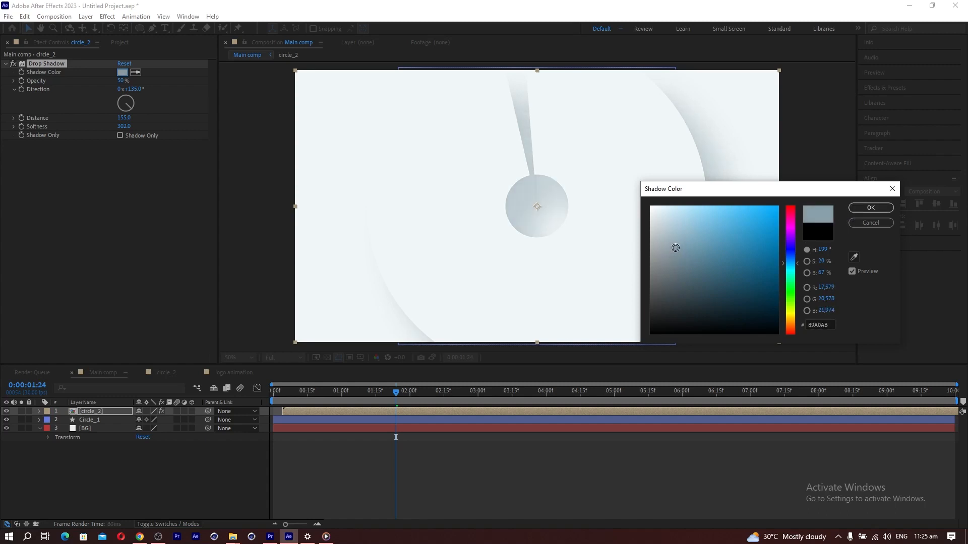
left_click(854, 207)
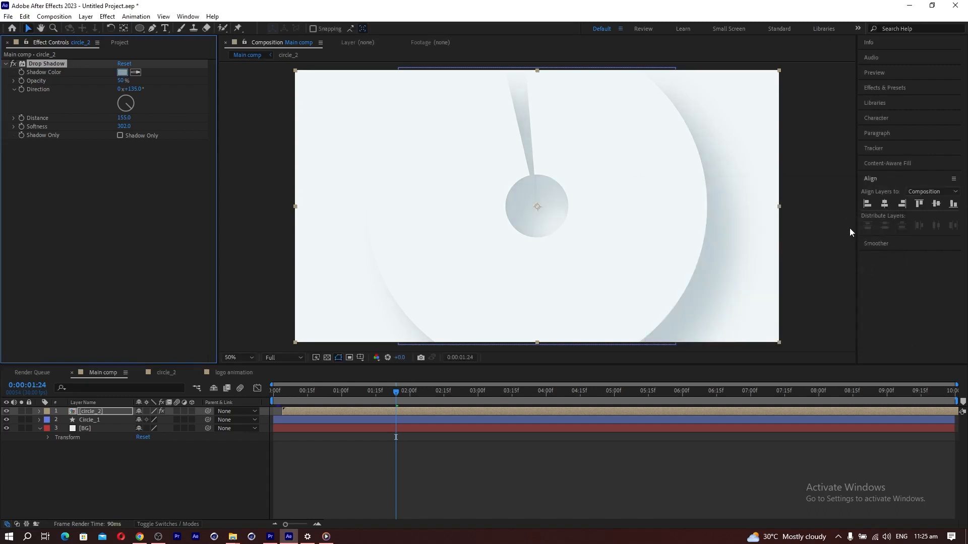
left_click_drag(314, 391, 420, 402)
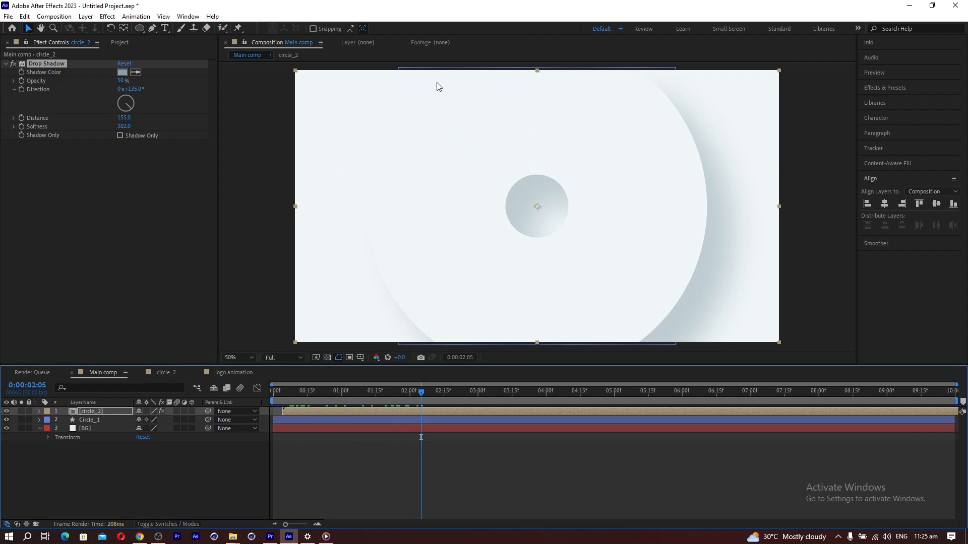
- Add a Bevel and Emboss layer style to Circle_1 inside the circle_2 comp and set its Highlight Opacity to 100%
double_click(91, 413)
left_click(92, 429)
right_click(95, 434)
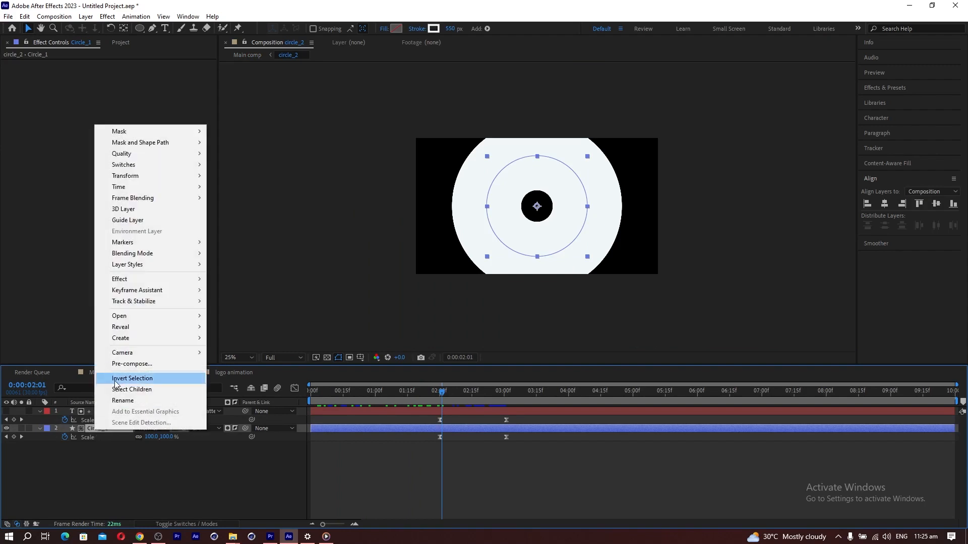
mouse_move(144, 258)
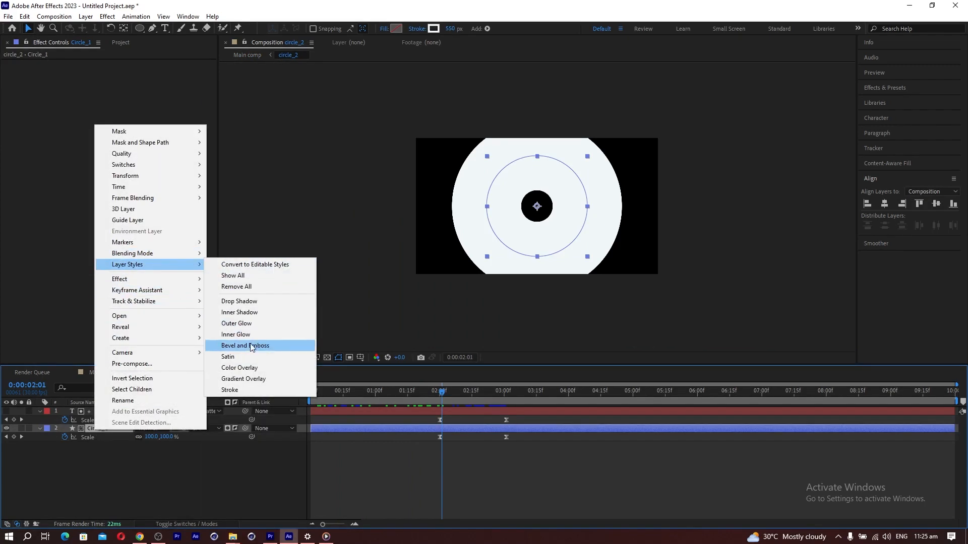
left_click(247, 347)
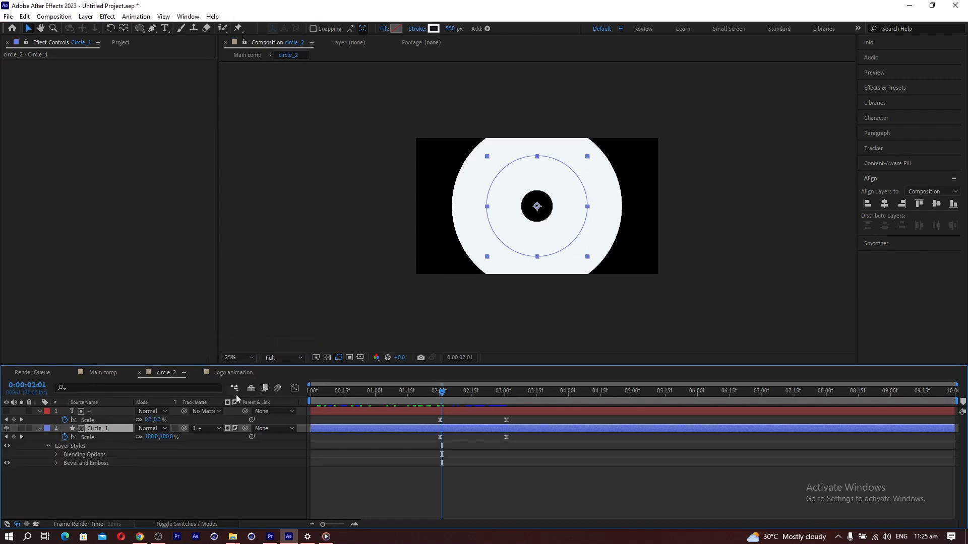
left_click(56, 463)
scroll(117, 482, "down", 1)
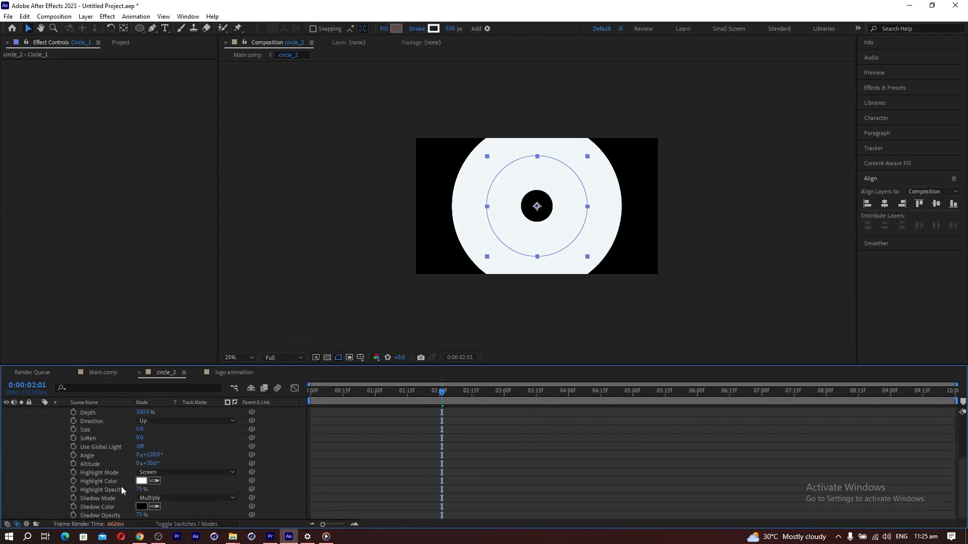
left_click_drag(141, 489, 257, 489)
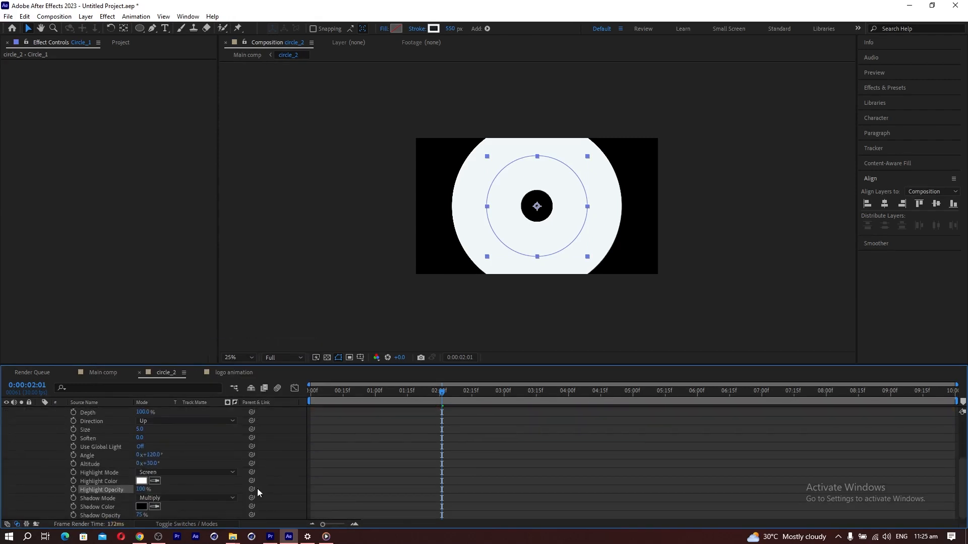
- Set the bevel's Shadow Color to E4F4F6 and Shadow Opacity to 100%, and scrub through the result in Main comp
left_click(141, 506)
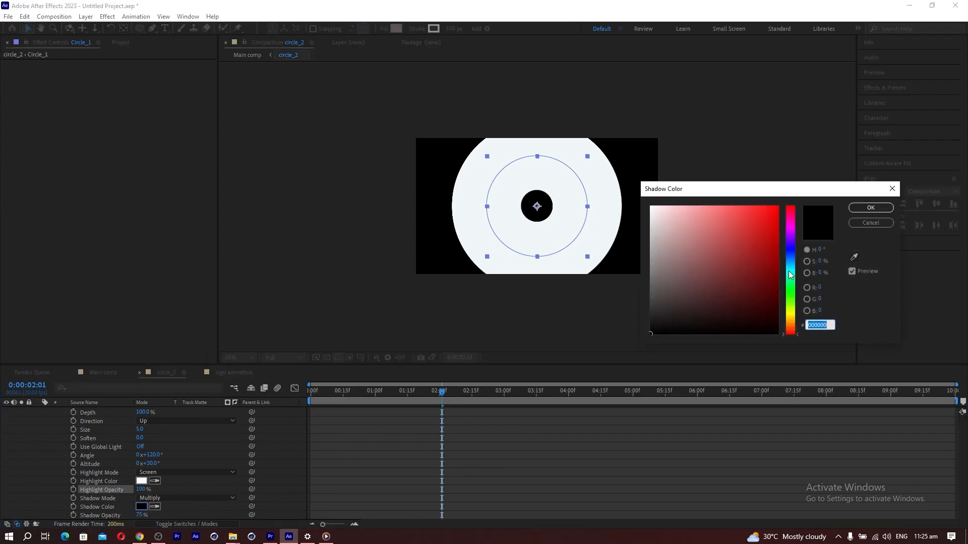
left_click_drag(791, 274, 790, 271)
left_click_drag(660, 225, 659, 209)
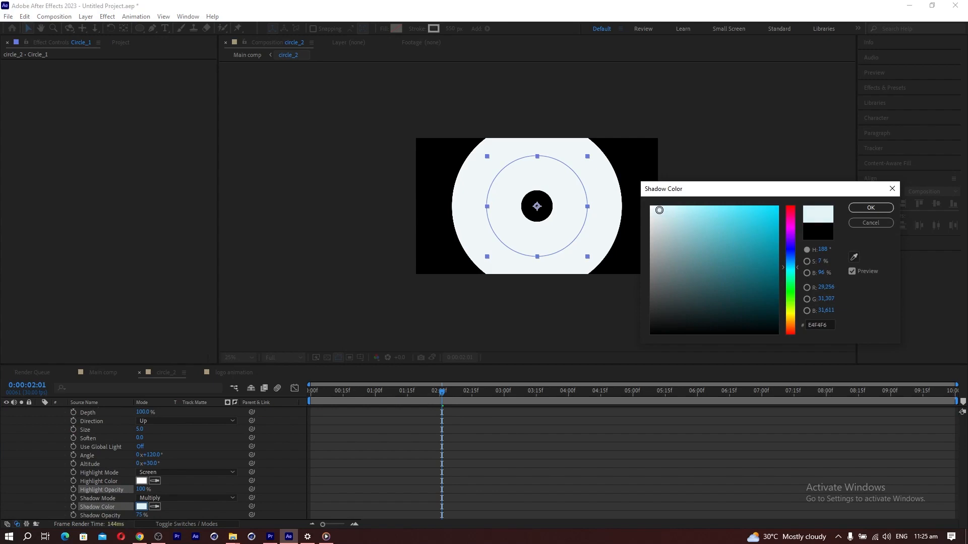
left_click(869, 208)
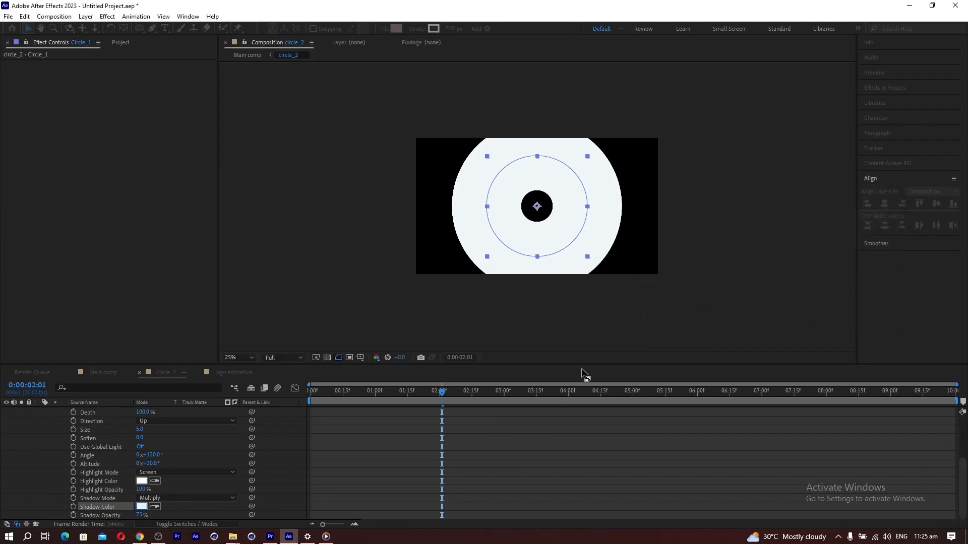
left_click(139, 514)
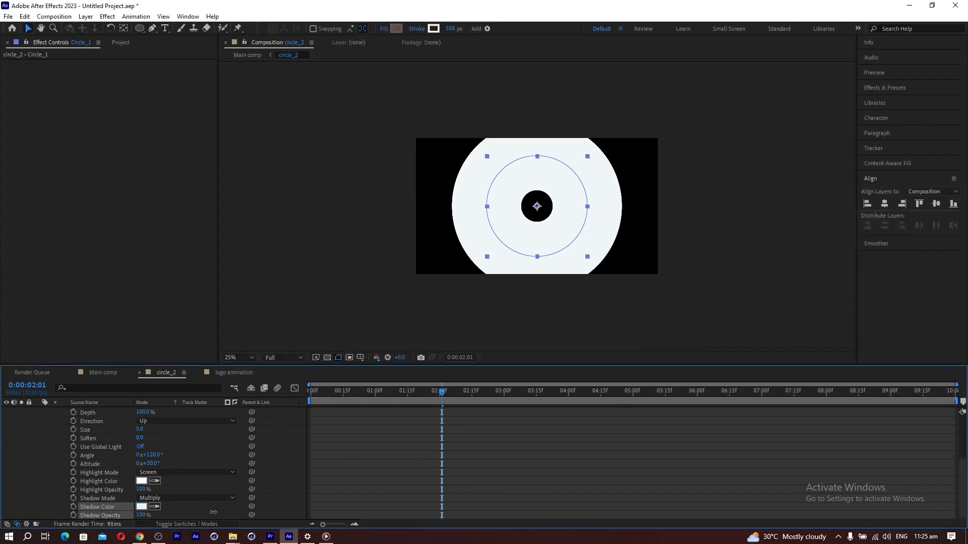
left_click(100, 372)
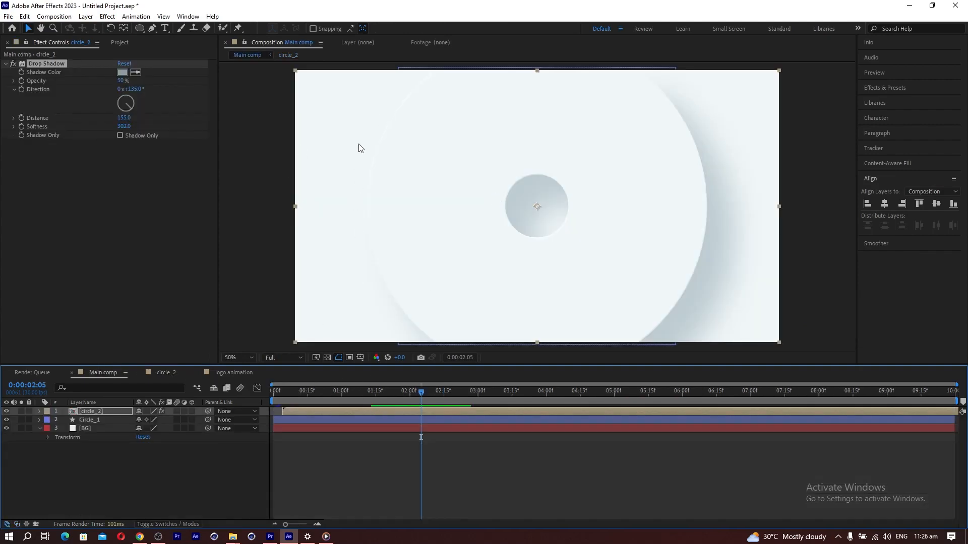
left_click_drag(326, 389, 473, 436)
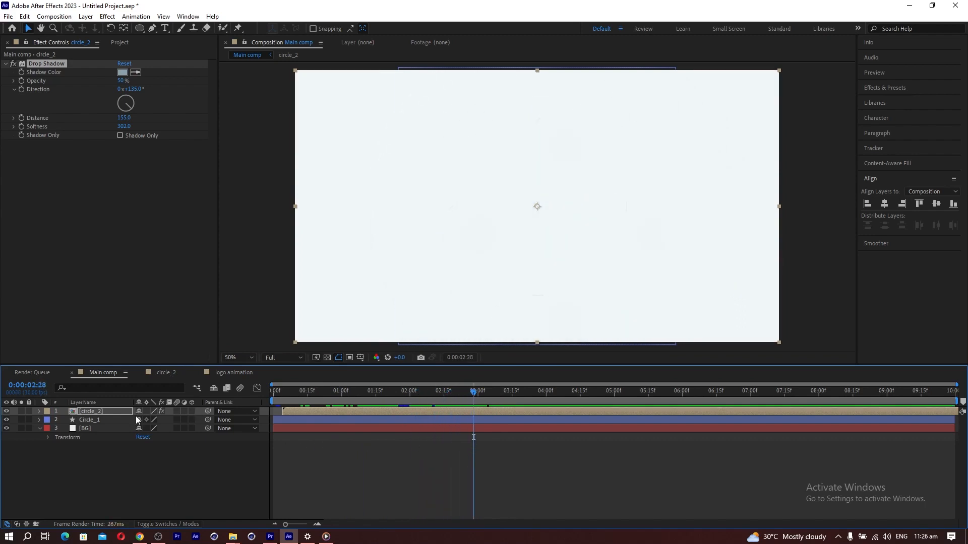
- Duplicate Circle_1 in Main comp, place the copy above circle_2 with a slightly later start, solo it, and scrub through it
left_click(88, 421)
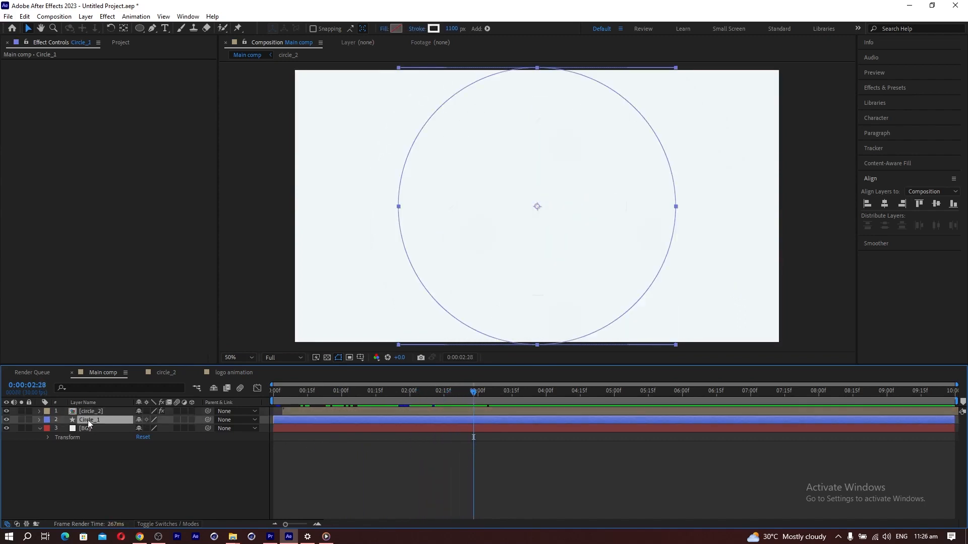
key("ctrl+d")
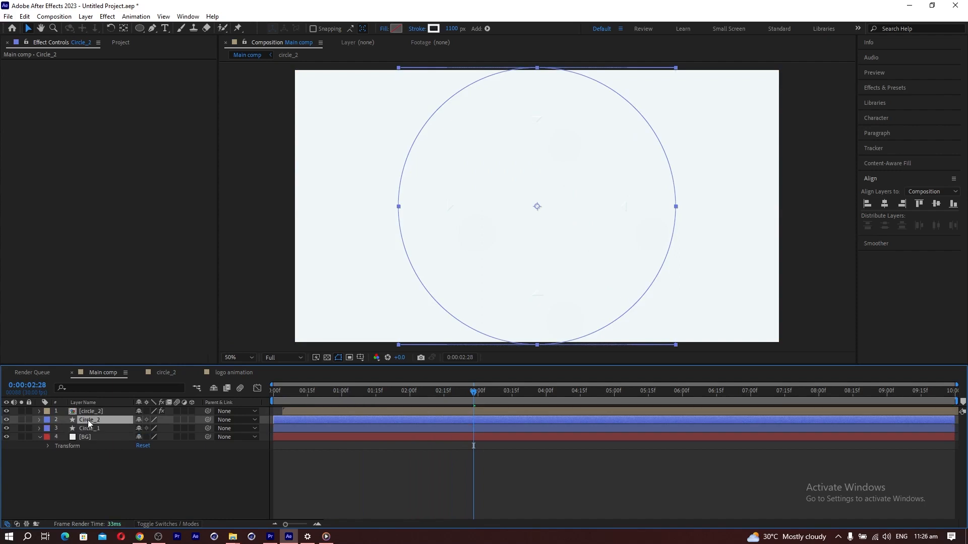
left_click_drag(89, 419, 89, 407)
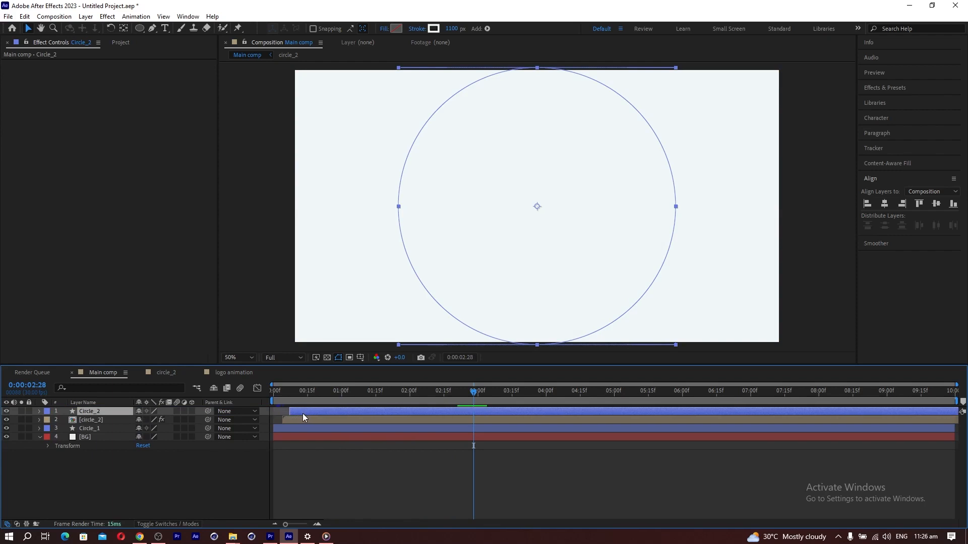
left_click(22, 412)
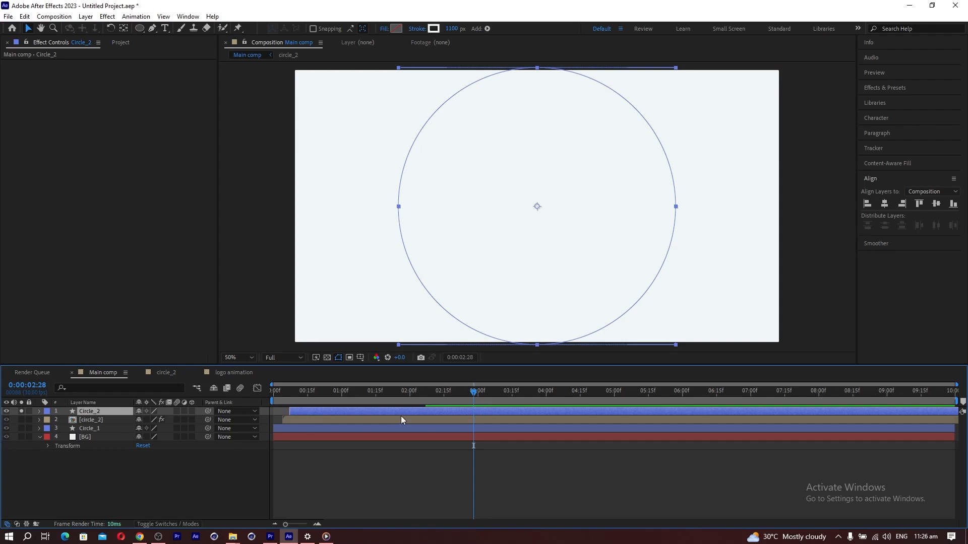
mouse_move(312, 397)
left_mouse_down()
mouse_move(299, 394)
mouse_move(421, 392)
left_mouse_up()
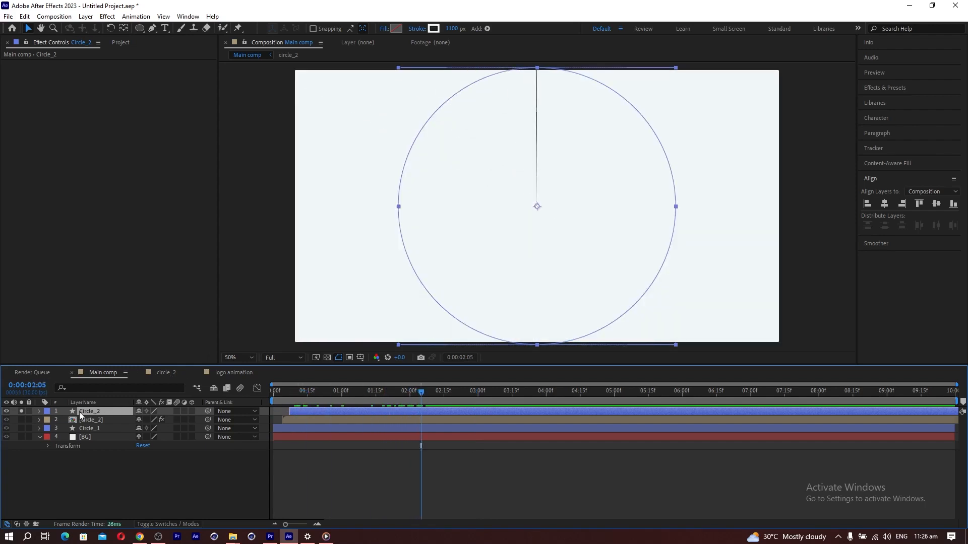
- Set the stroke width of the duplicated circle to 300 px
left_click(39, 411)
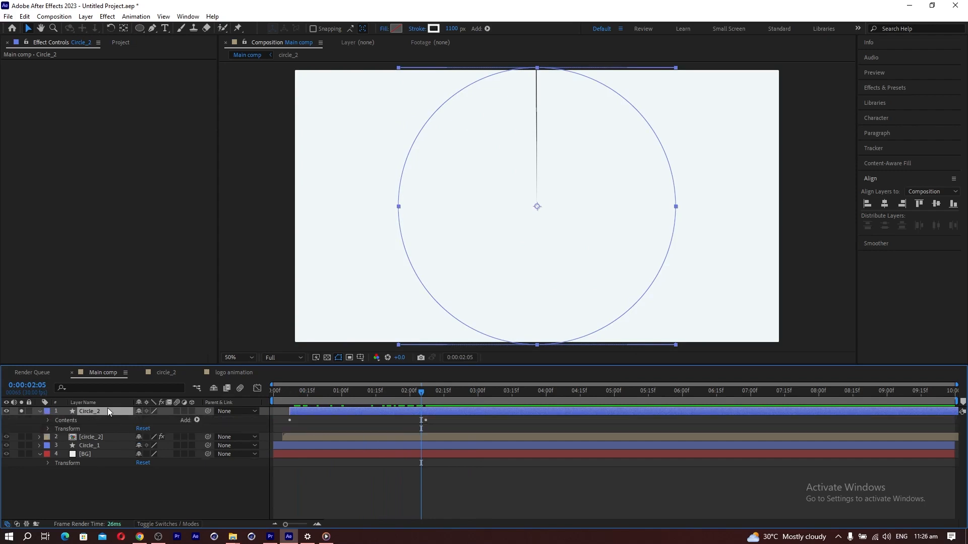
left_click(454, 29)
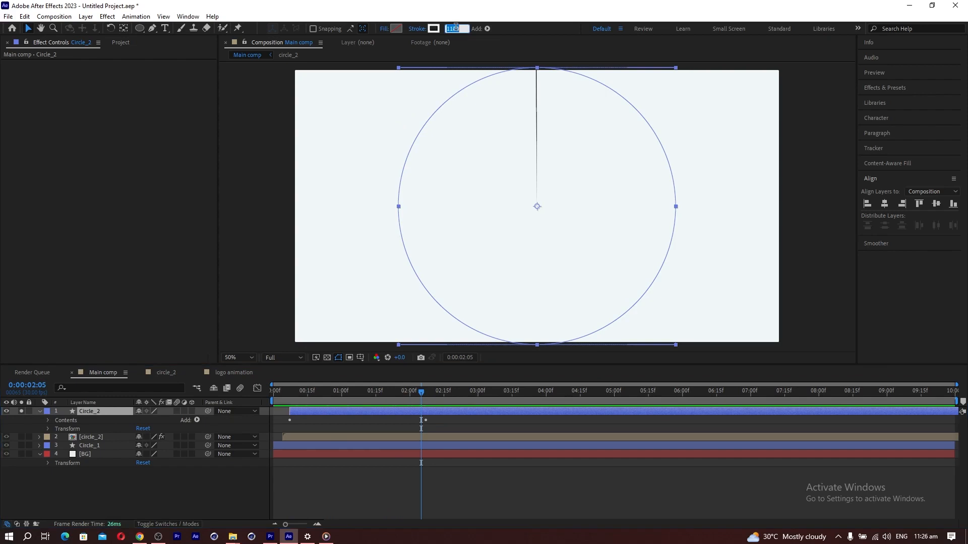
type("300")
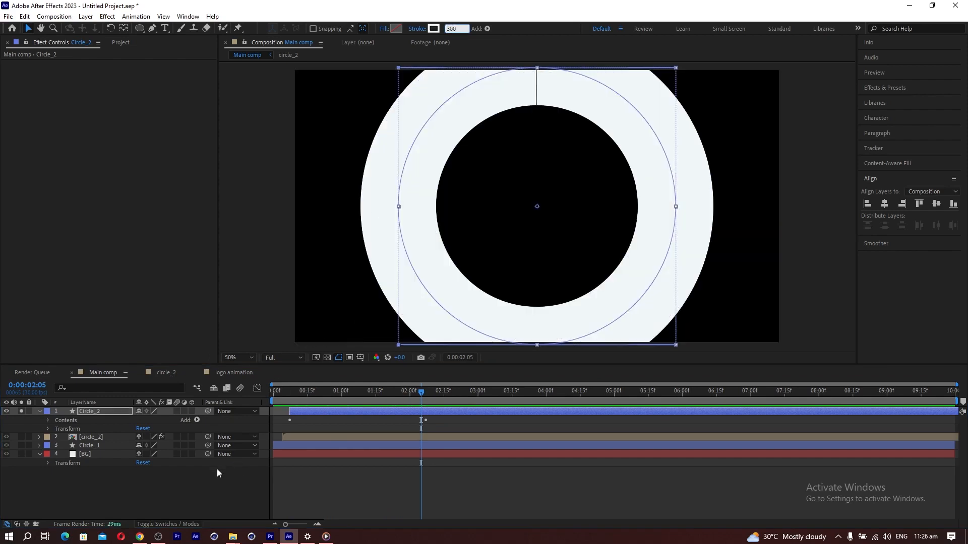
left_click(153, 480)
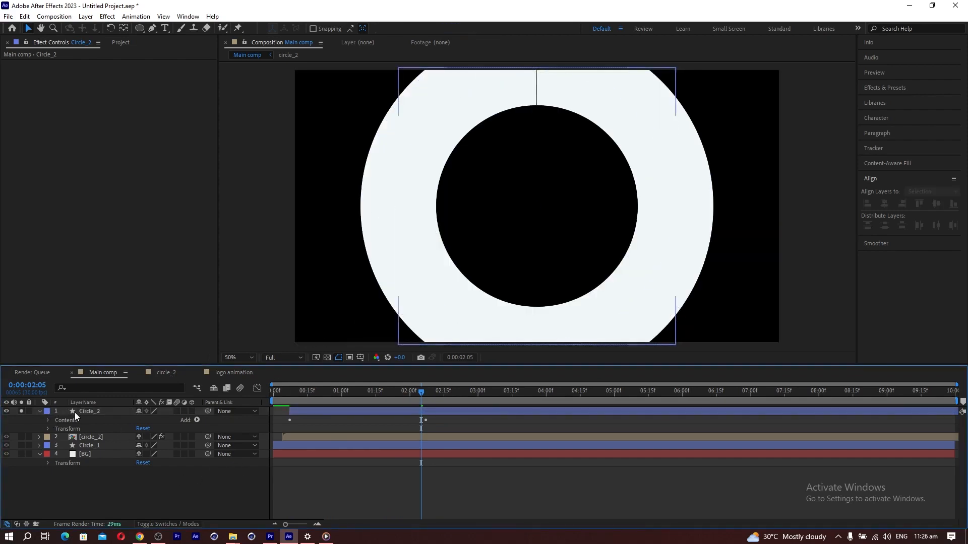
- Reveal the duplicated circle's modified properties and set its ellipse path Size to 800 by 800
left_click(95, 410)
key("u")
key("u")
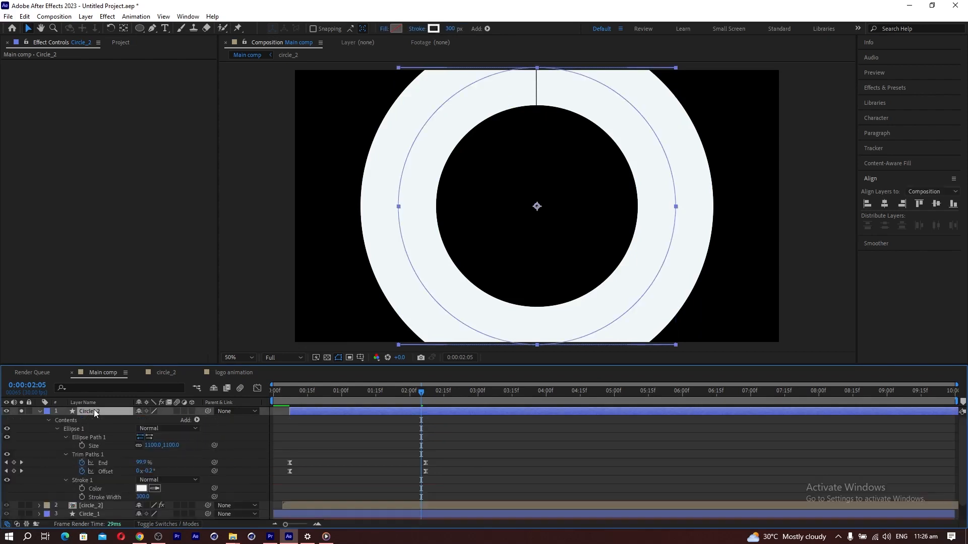
left_click(152, 446)
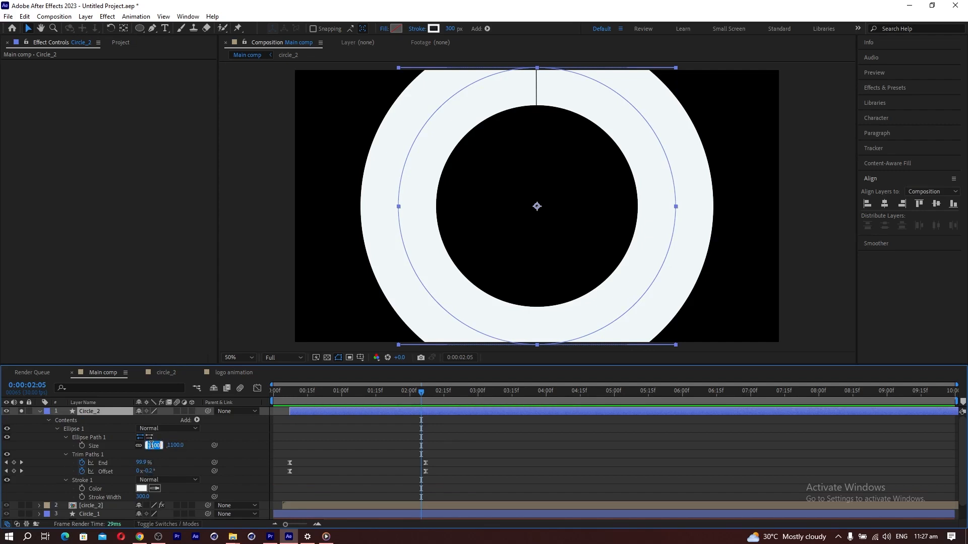
type("8")
left_click(59, 449)
- Keyframe the duplicated circle's Size from 800 at 0:00:01:15 to 1100 at 0:00:03:00, and add Stroke Width keyframes at both times
mouse_move(421, 392)
left_mouse_down()
mouse_move(337, 391)
mouse_move(419, 391)
left_mouse_up()
left_click_drag(406, 390, 375, 390)
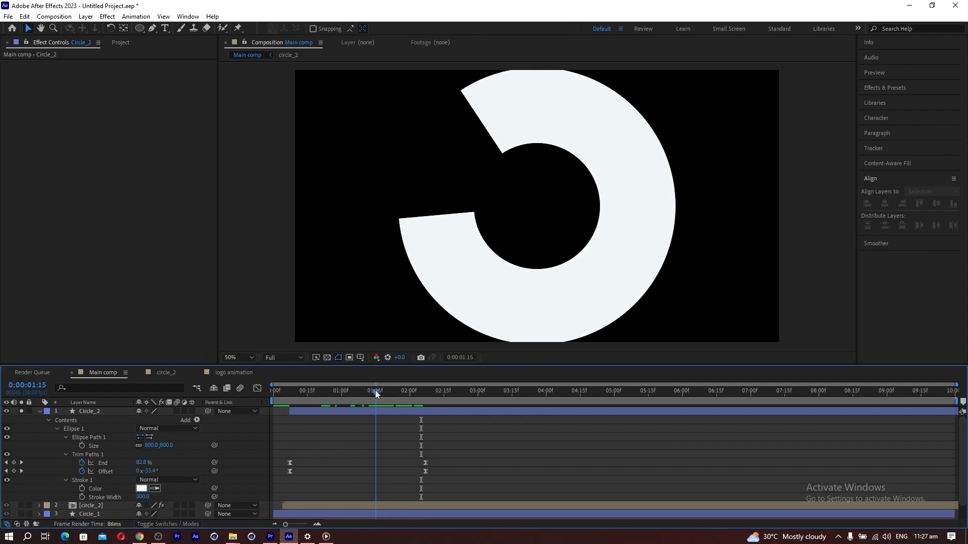
left_click(83, 443)
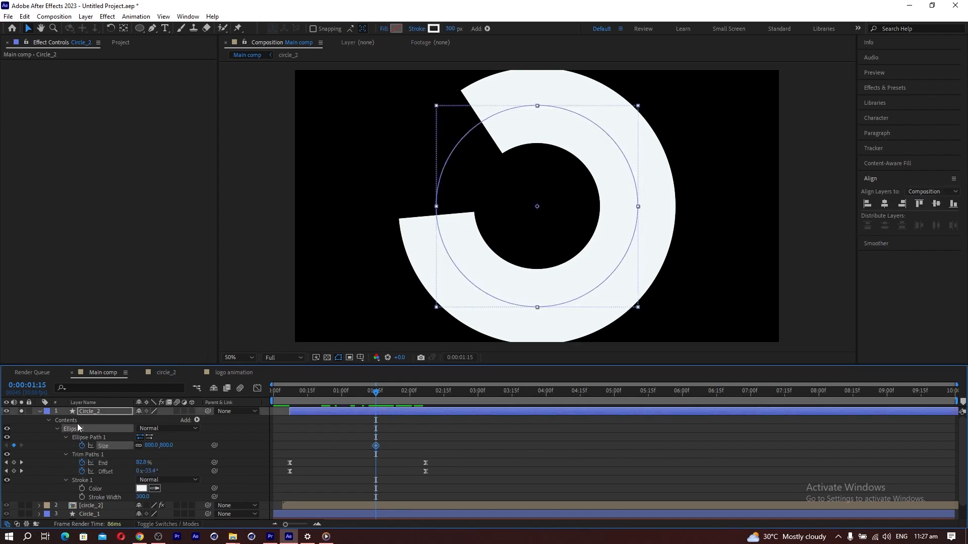
left_click(478, 393)
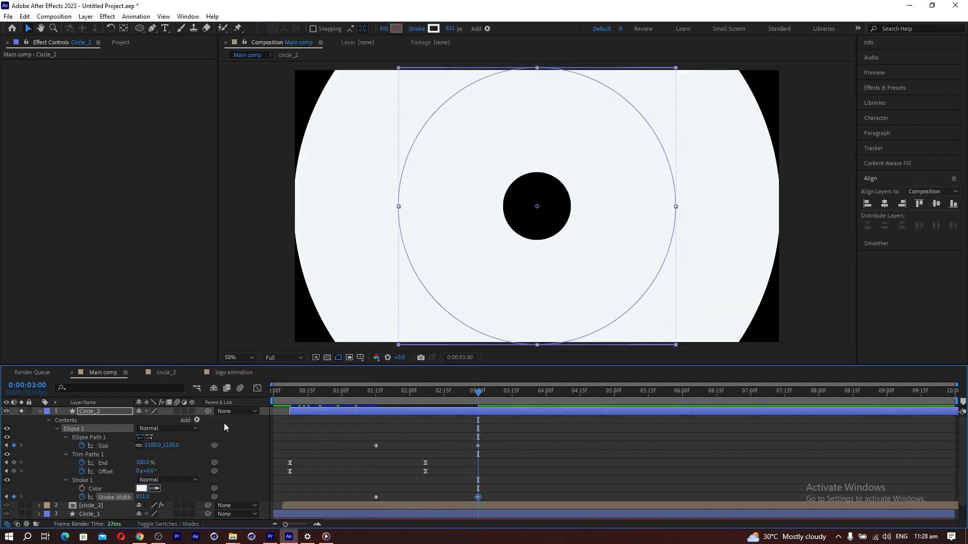
- Set the duplicated circle's Stroke Width keyframe at 0:00:03:00 to 0
left_click(142, 498)
type("0")
left_click(54, 494)
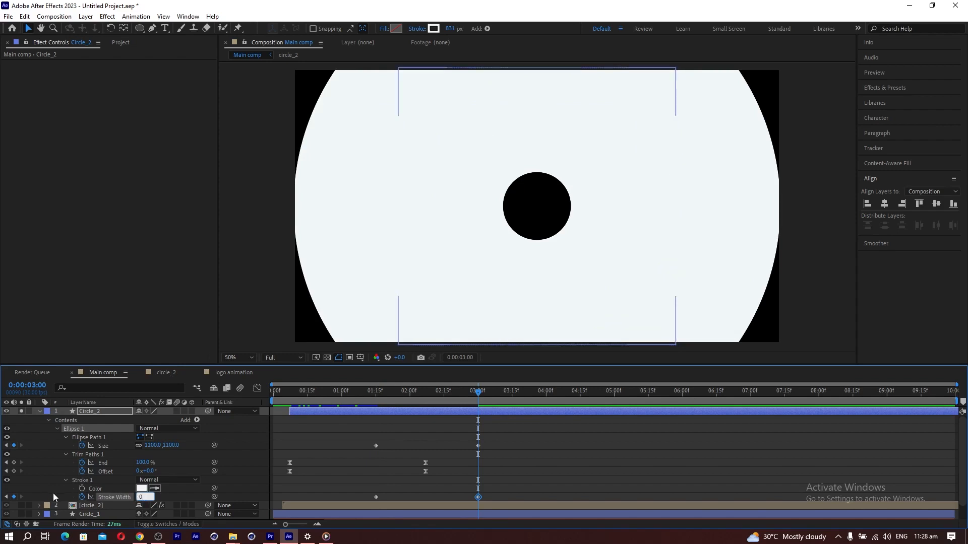
- Apply Easy Ease to the Size and Stroke Width keyframes of the Circle_2 shape layer
mouse_move(403, 395)
left_mouse_down()
mouse_move(476, 412)
mouse_move(371, 403)
mouse_move(509, 428)
mouse_move(471, 411)
mouse_move(373, 406)
mouse_move(448, 418)
left_mouse_up()
left_click_drag(558, 444, 350, 455)
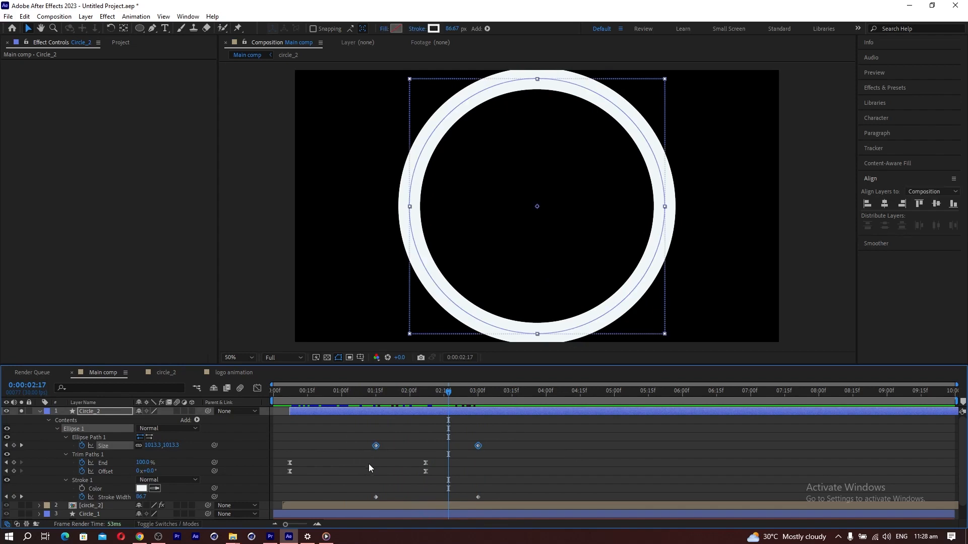
left_click_drag(476, 498, 367, 500)
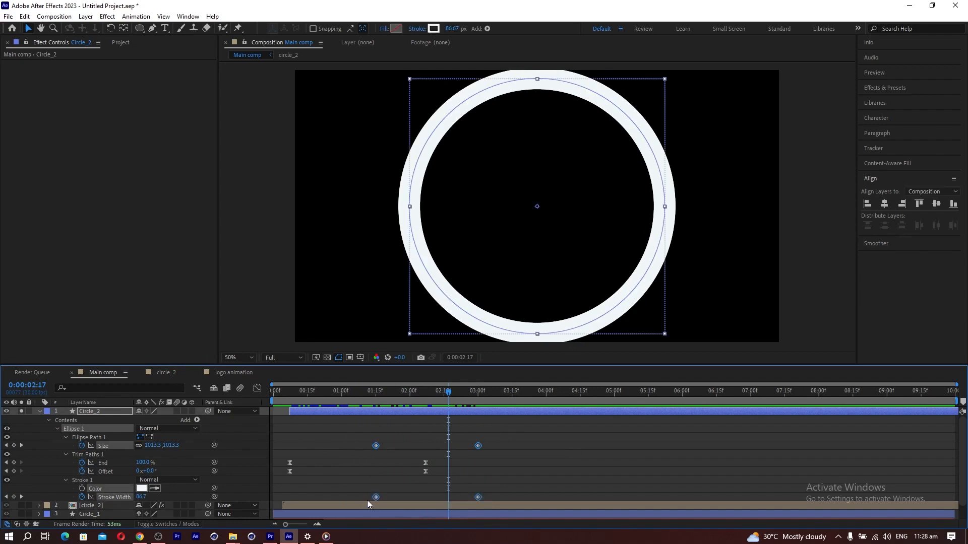
key("F9")
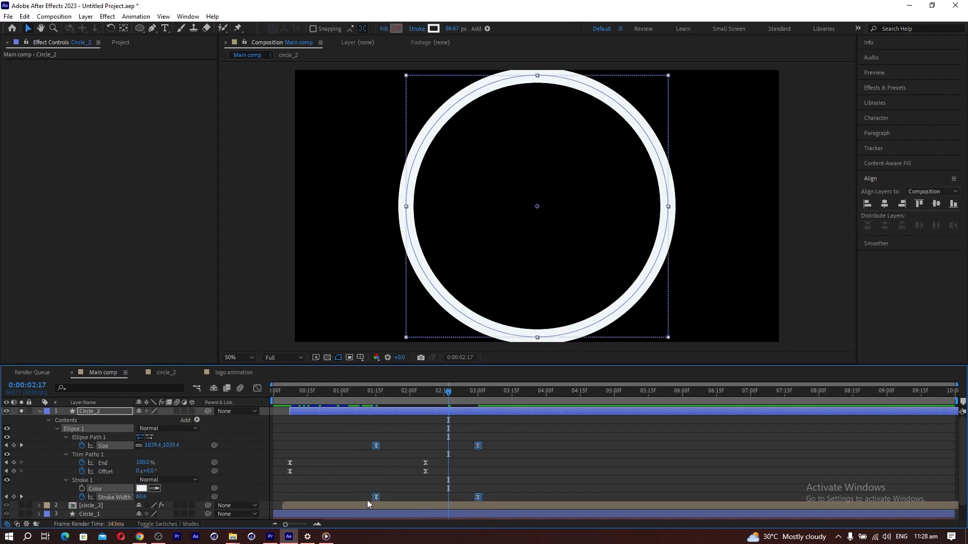
- Reshape the easing curve of Circle_2's Size and Stroke Width keyframes in the graph editor and scrub through the result
left_click_drag(450, 392, 425, 398)
left_click(257, 388)
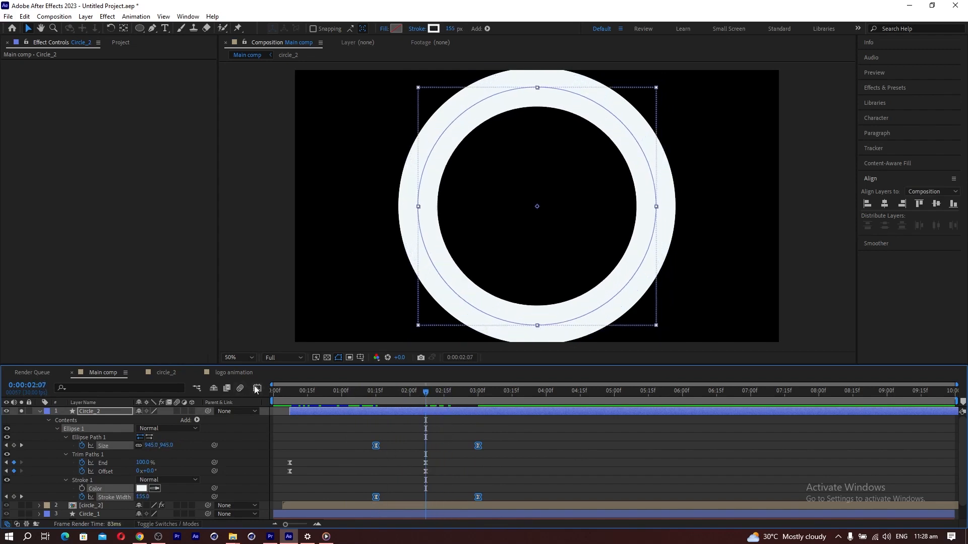
left_click_drag(514, 448, 441, 454)
left_click(258, 387)
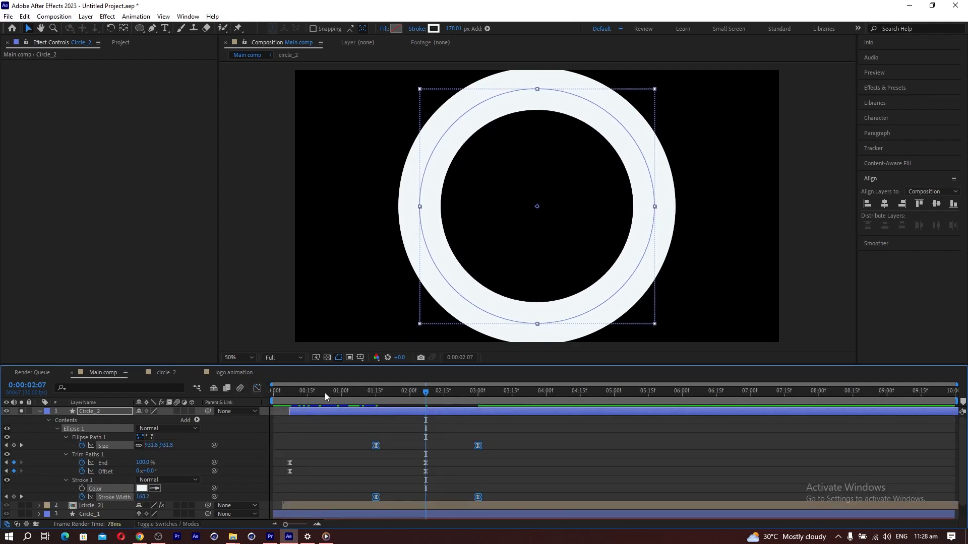
mouse_move(322, 394)
left_mouse_down()
mouse_move(293, 395)
mouse_move(486, 395)
mouse_move(326, 395)
mouse_move(486, 416)
left_mouse_up()
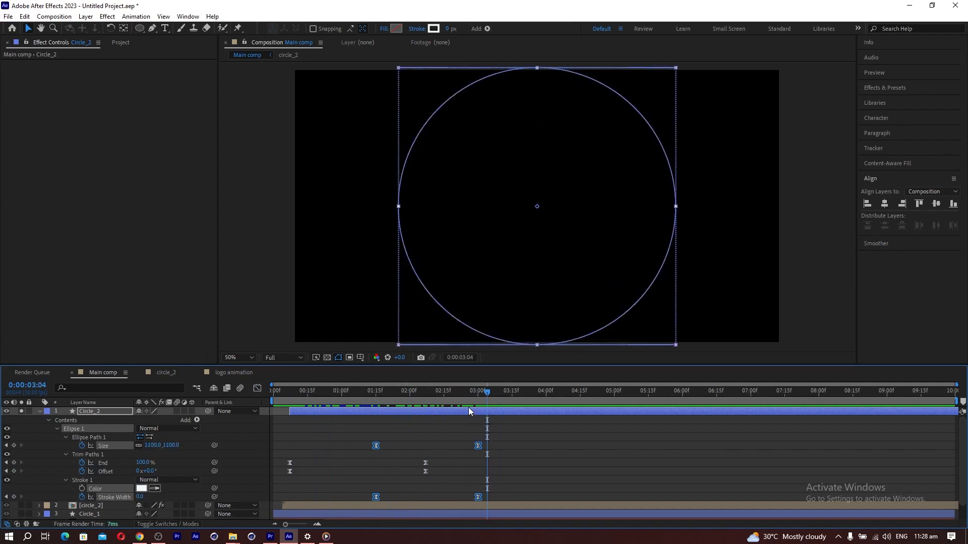
- Turn off solo for the Circle_2 shape layer and copy the circle_2 precomp's Drop Shadow effect onto it
left_click(39, 412)
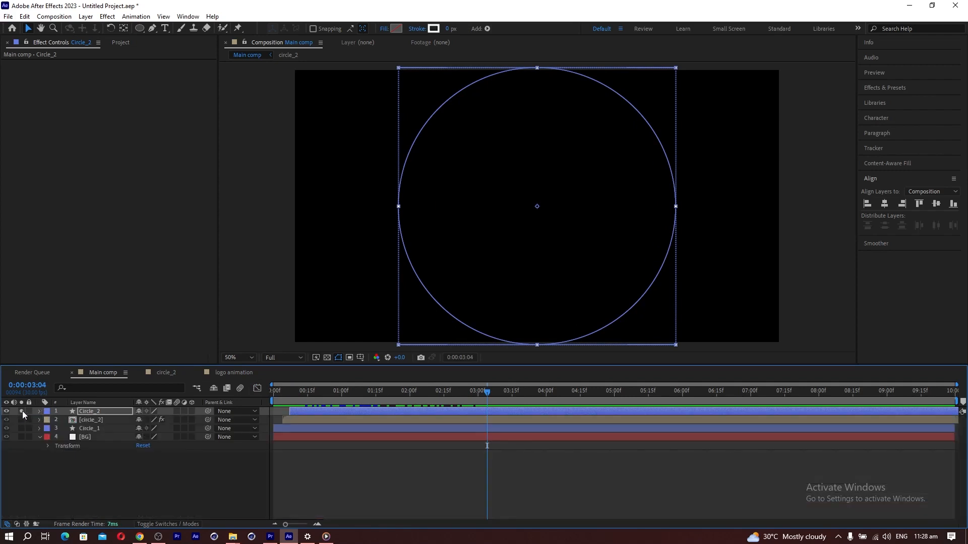
left_click(22, 412)
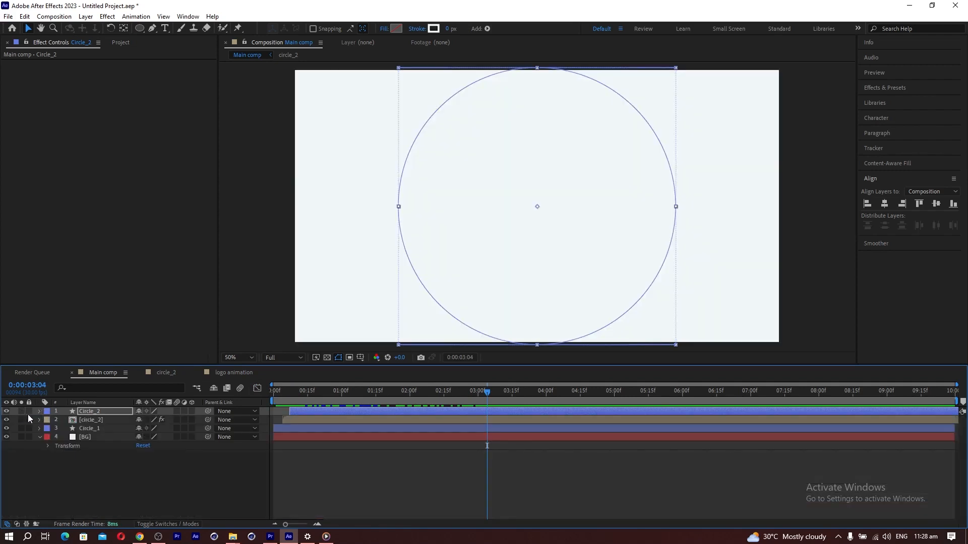
left_click(105, 421)
left_click(37, 64)
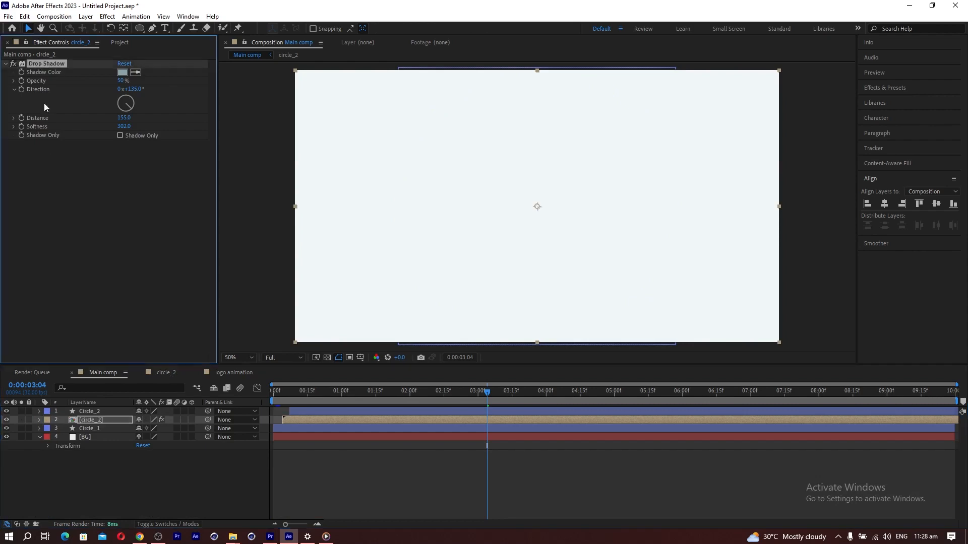
left_click(97, 412)
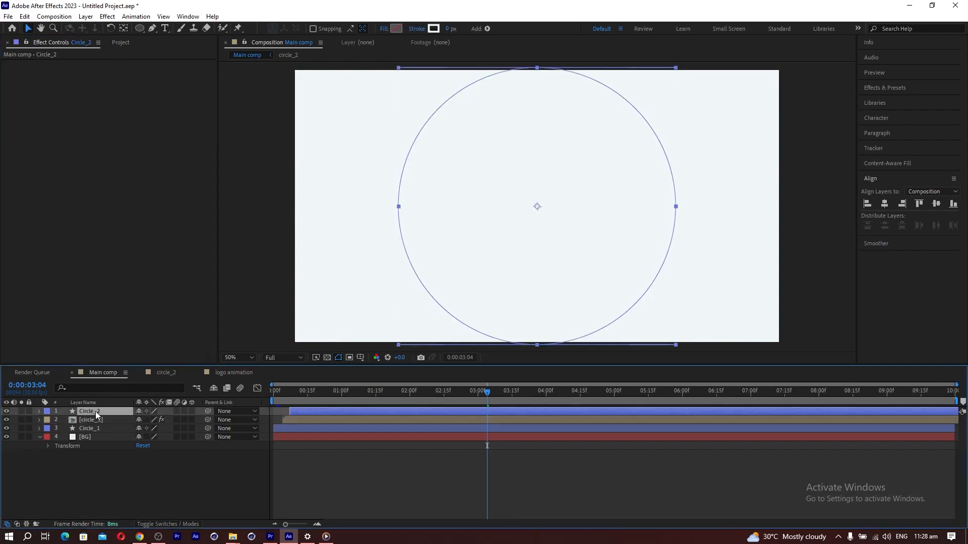
key("ctrl+v")
left_click_drag(298, 396, 404, 404)
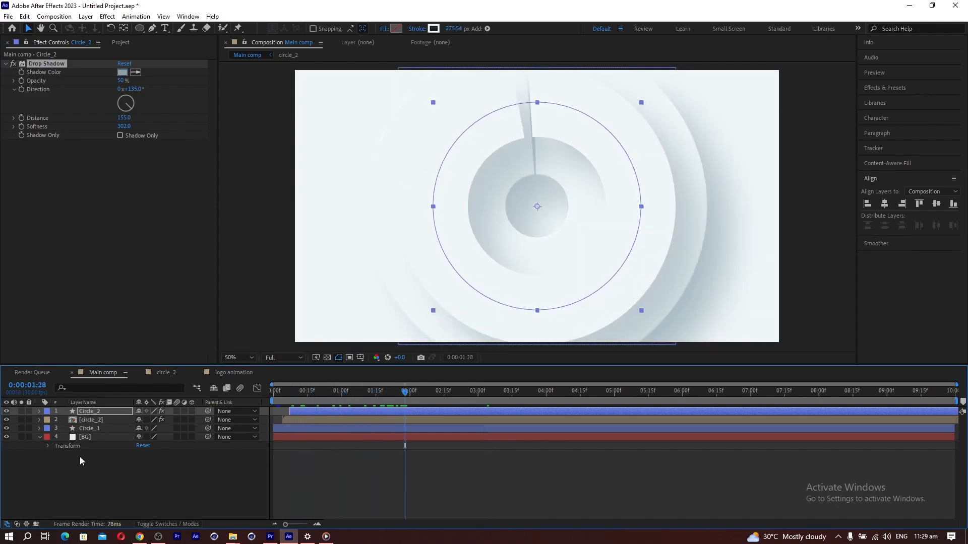
- Copy the Drop Shadow effect from the circle_2 precomp onto Circle_1 and scrub through the animation
left_click(85, 429)
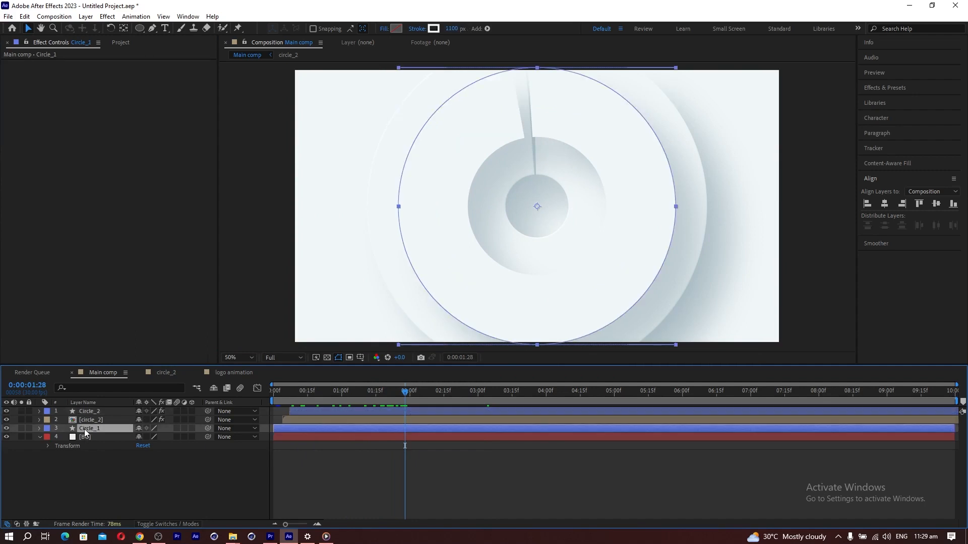
left_click(88, 420)
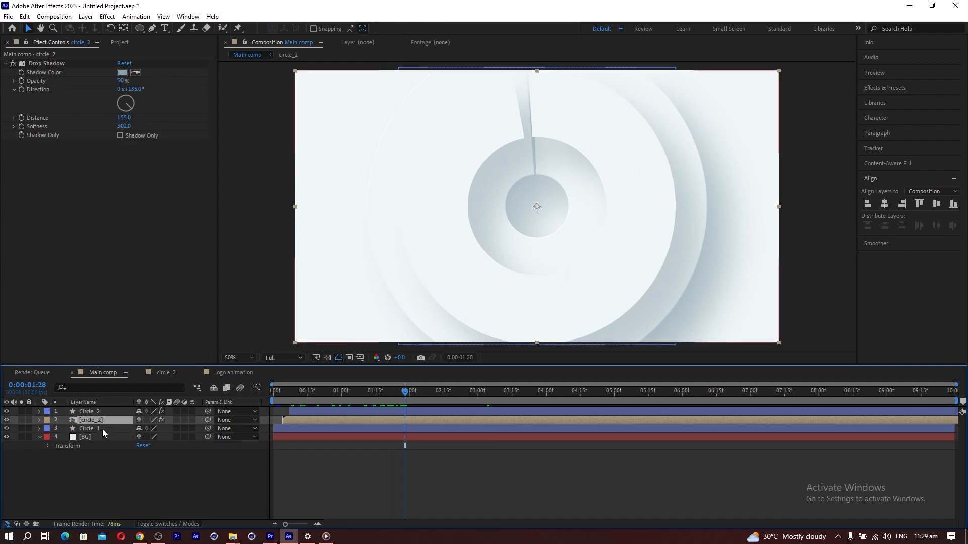
left_click(50, 65)
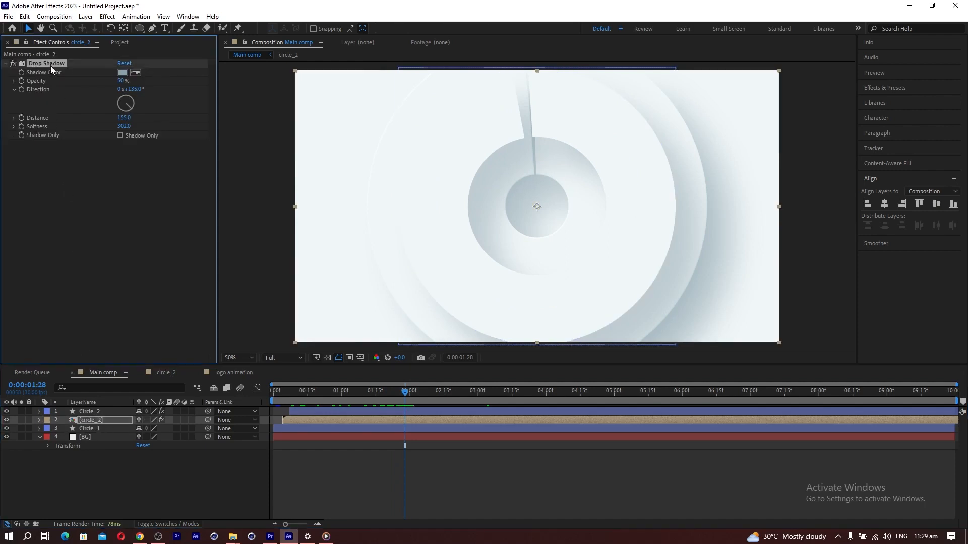
left_click(79, 426)
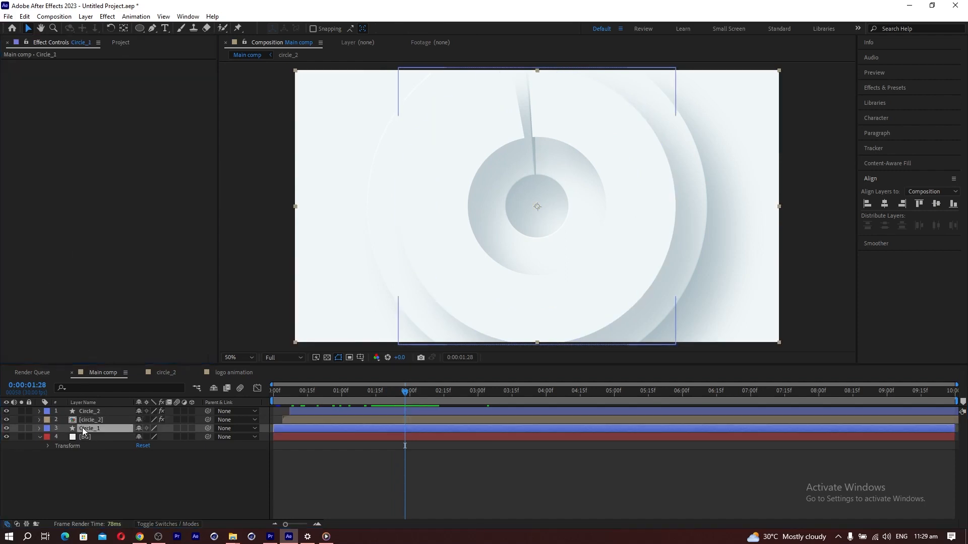
key("ctrl+v")
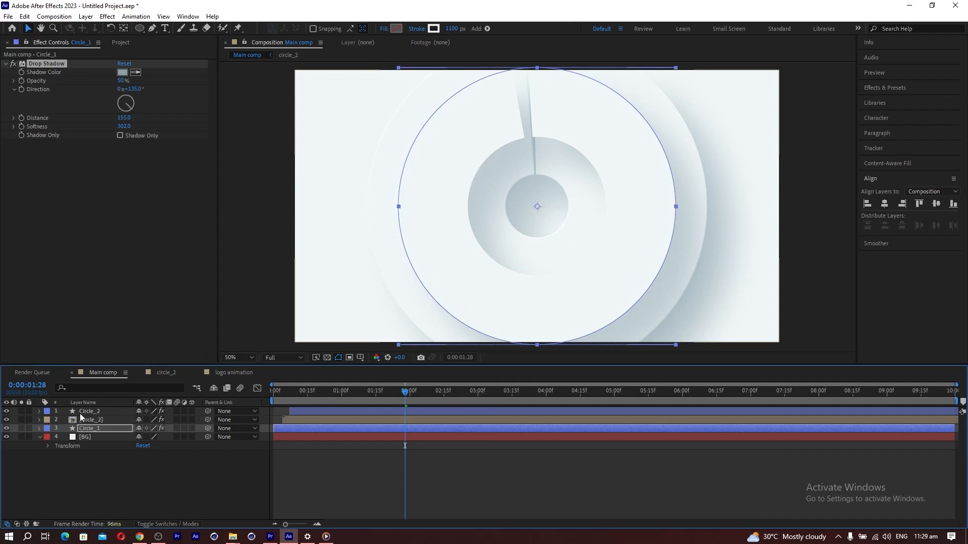
left_click_drag(288, 392, 449, 409)
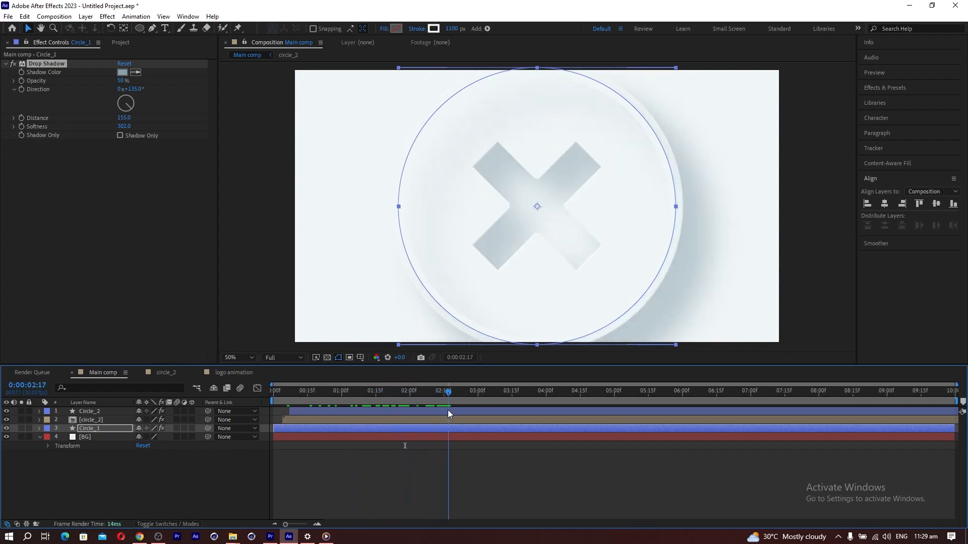
- Duplicate the Circle_2 shape layer and shift the copy about 4 frames later in the timeline
left_click(91, 411)
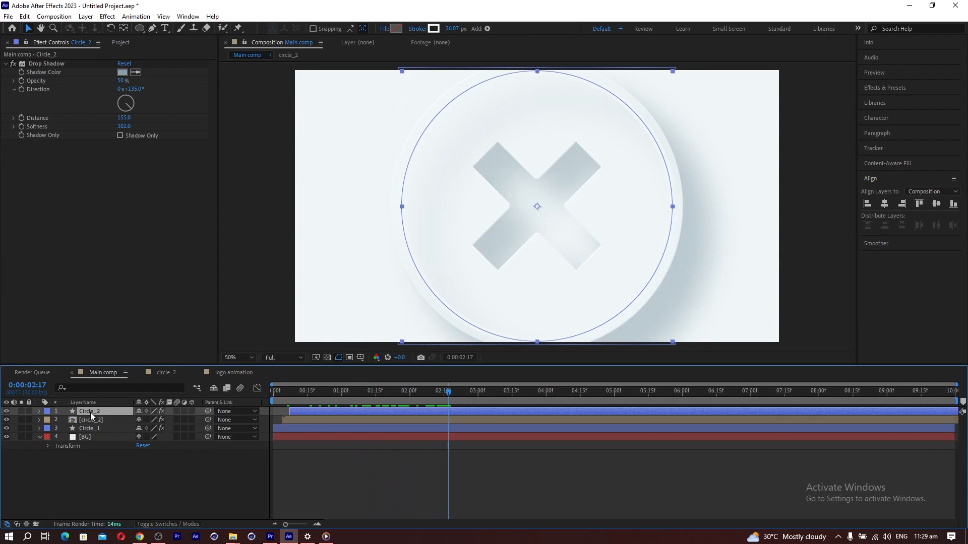
key("ctrl+d")
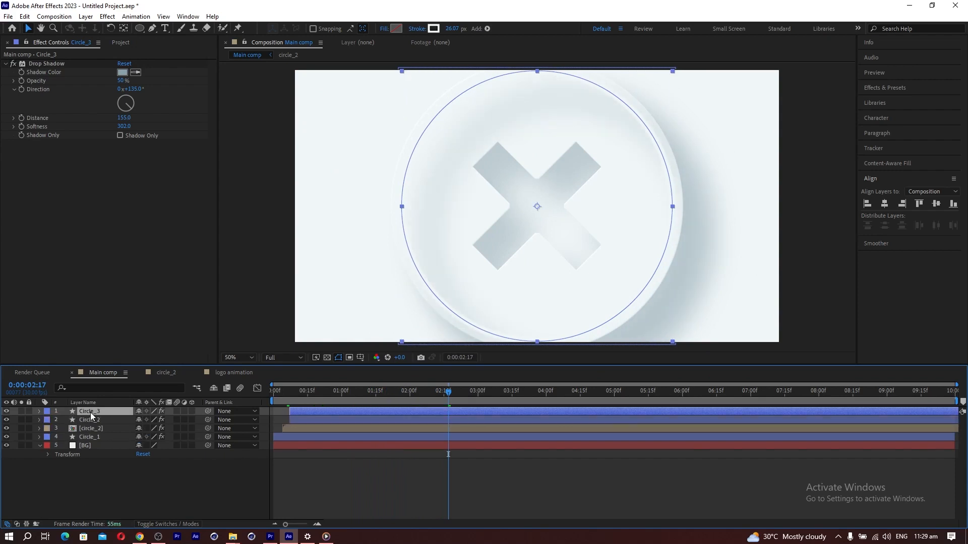
left_click_drag(301, 409, 310, 412)
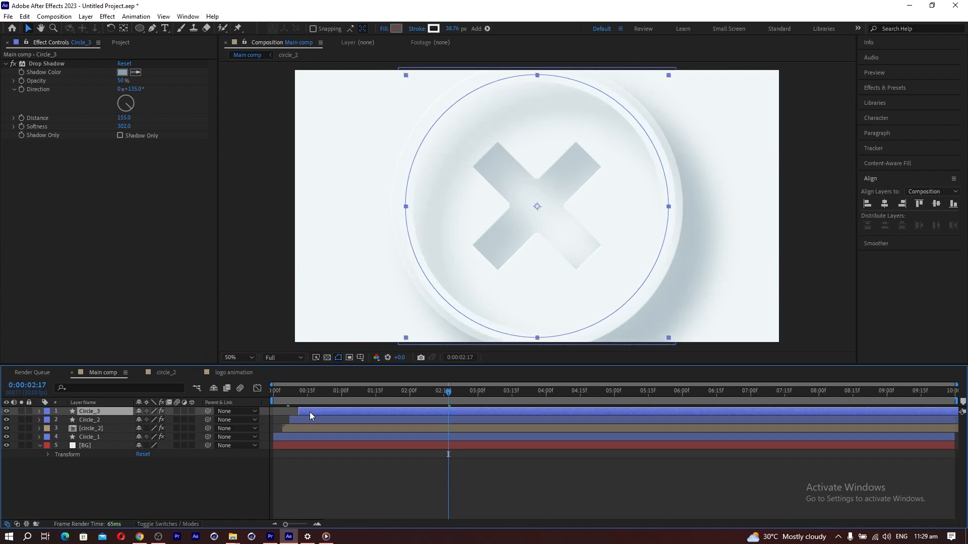
- Remove Circle_3's Size and Stroke Width animation at 0:00:01:19, keeping Size at 800 and Stroke Width at 300
key("u")
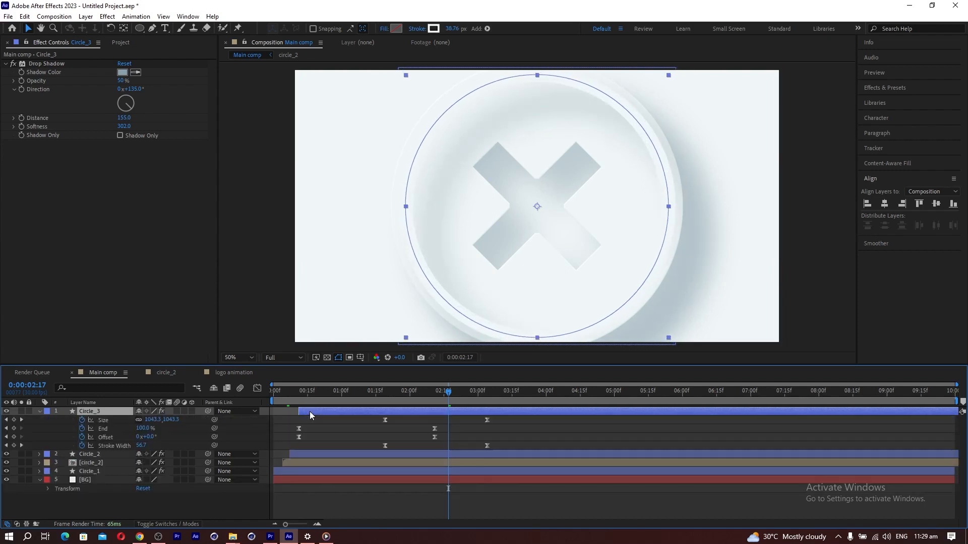
mouse_move(389, 391)
left_mouse_down()
mouse_move(415, 399)
mouse_move(385, 401)
left_mouse_up()
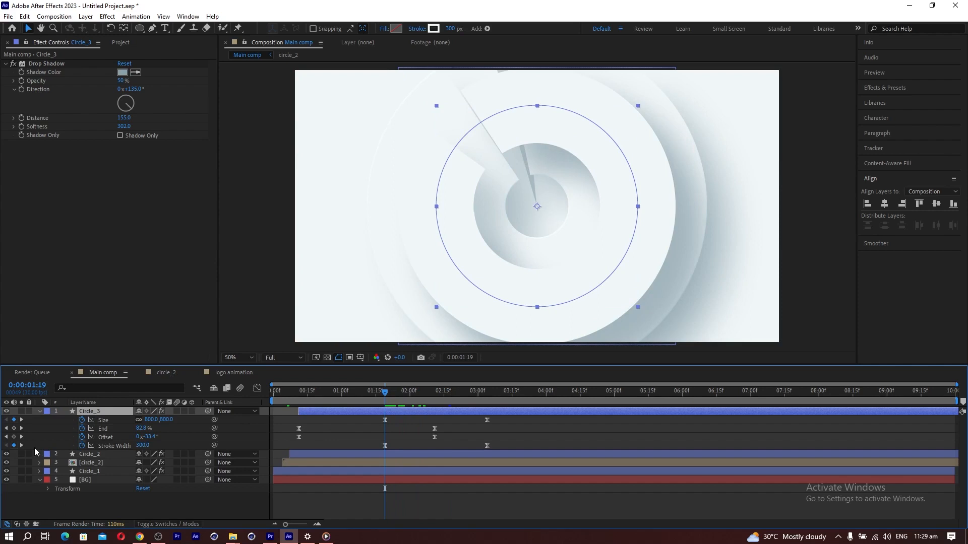
left_click(82, 445)
left_click(82, 420)
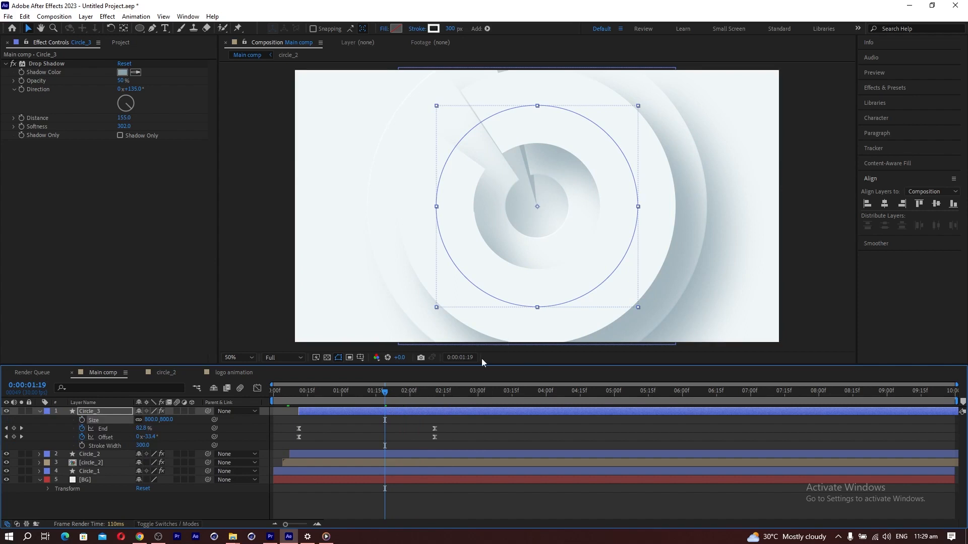
- Solo Circle_3 at 0:00:02:11 and set its Stroke Width to 100
left_click_drag(371, 391, 432, 392)
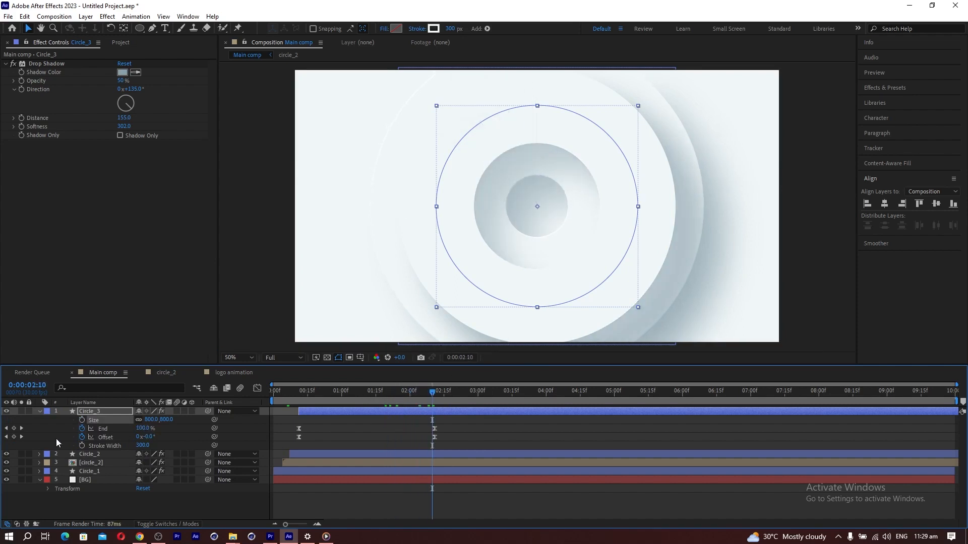
left_click(21, 410)
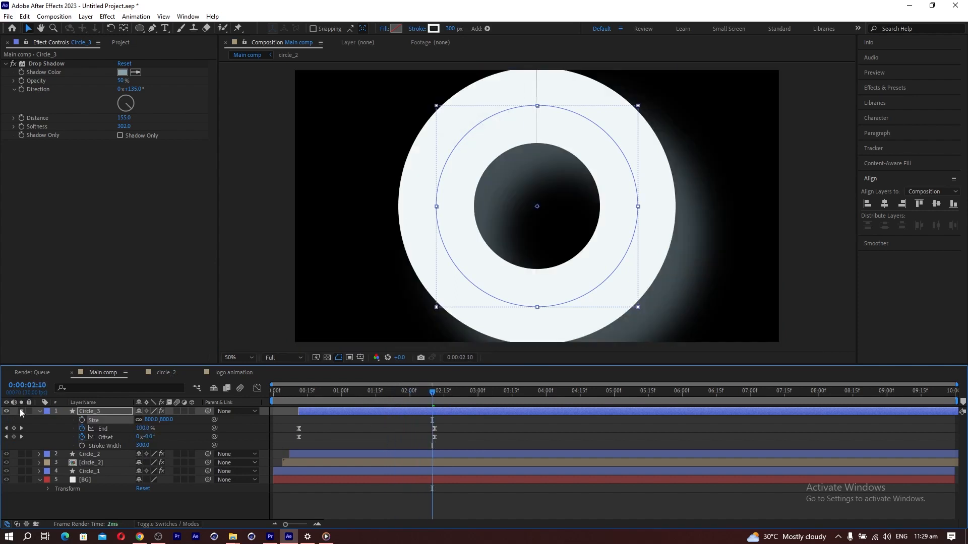
left_click(437, 395)
left_click(436, 395)
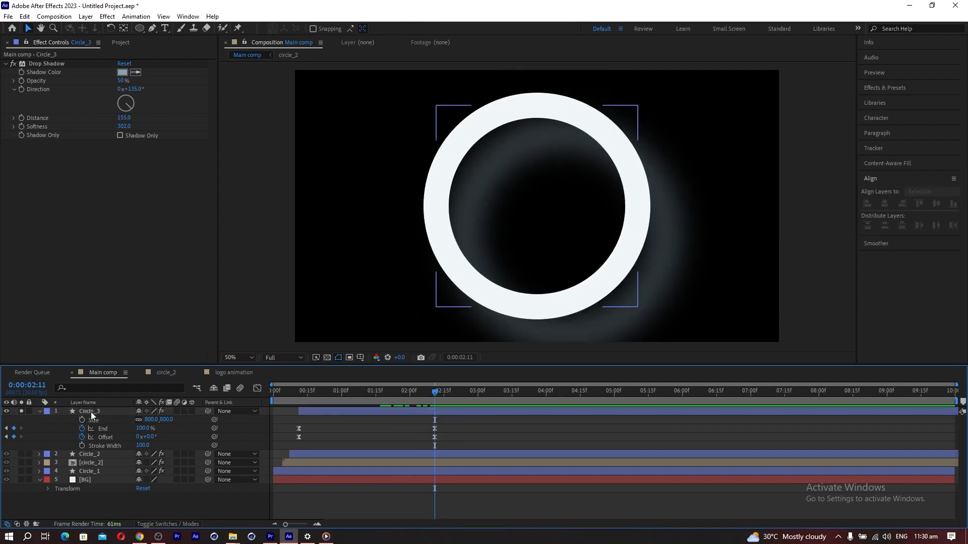
- Keyframe Circle_3's Scale from 100% at 0:00:02:00 down to 0% at 0:00:03:00
left_click(91, 412)
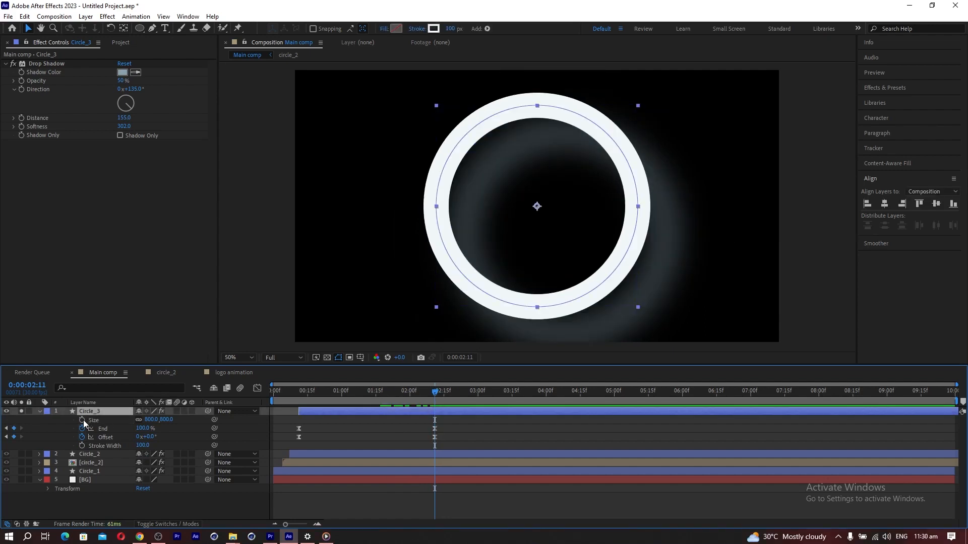
key("s")
left_click(65, 420)
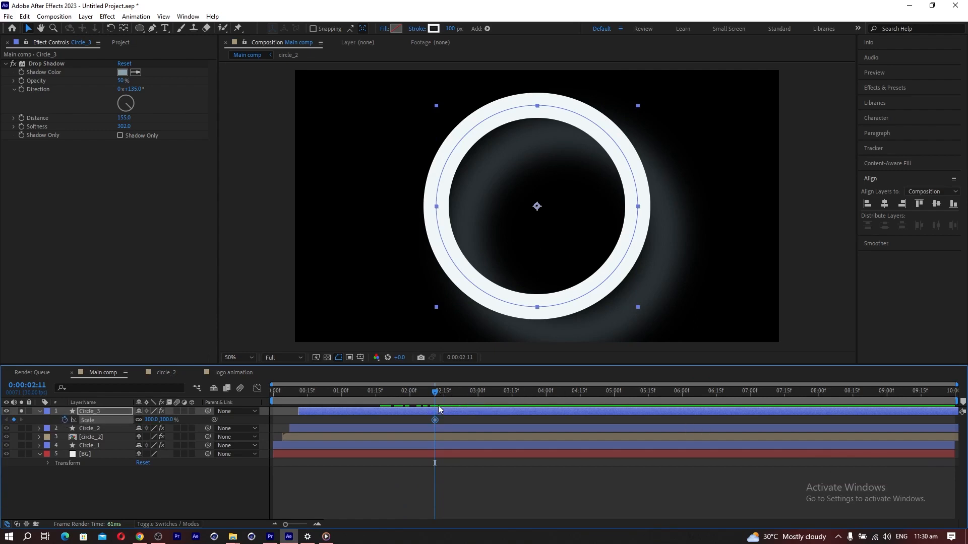
left_click_drag(435, 395, 410, 425)
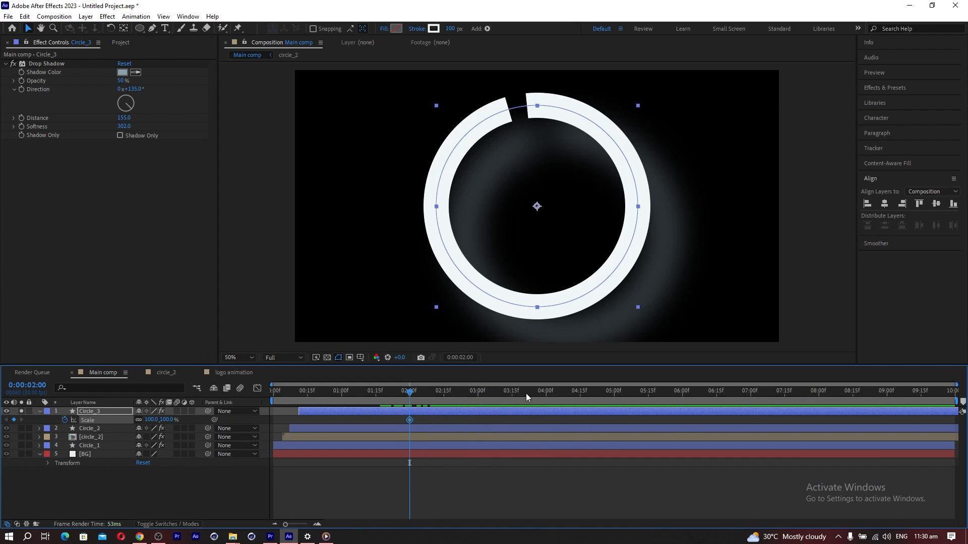
left_click_drag(515, 392, 479, 396)
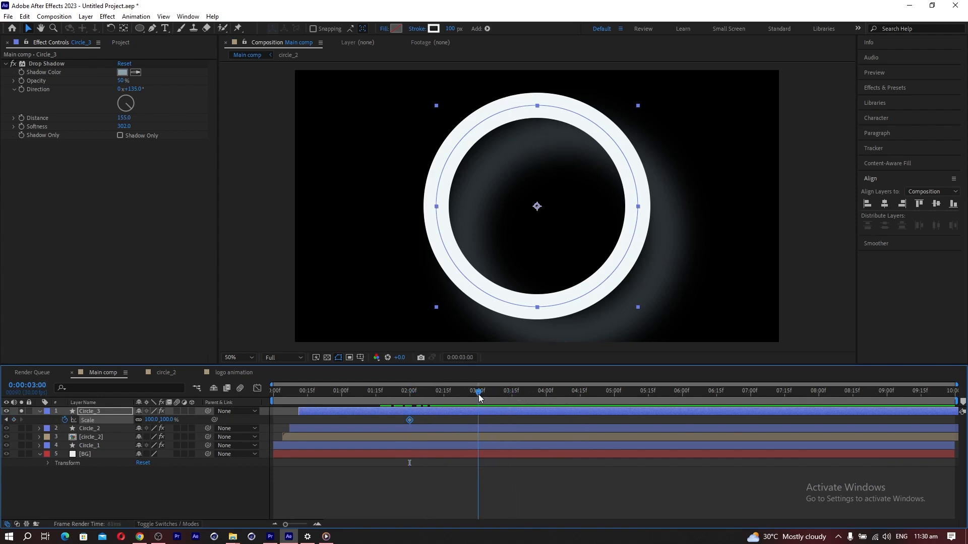
left_click(152, 420)
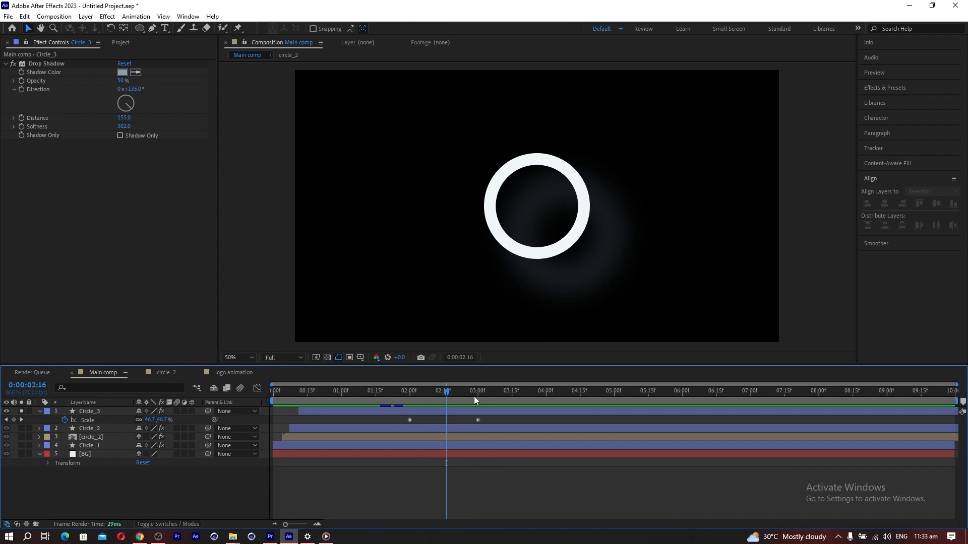
- Show all of Circle_3's keyframes and apply Easy Ease to both Scale keyframes
left_click(459, 412)
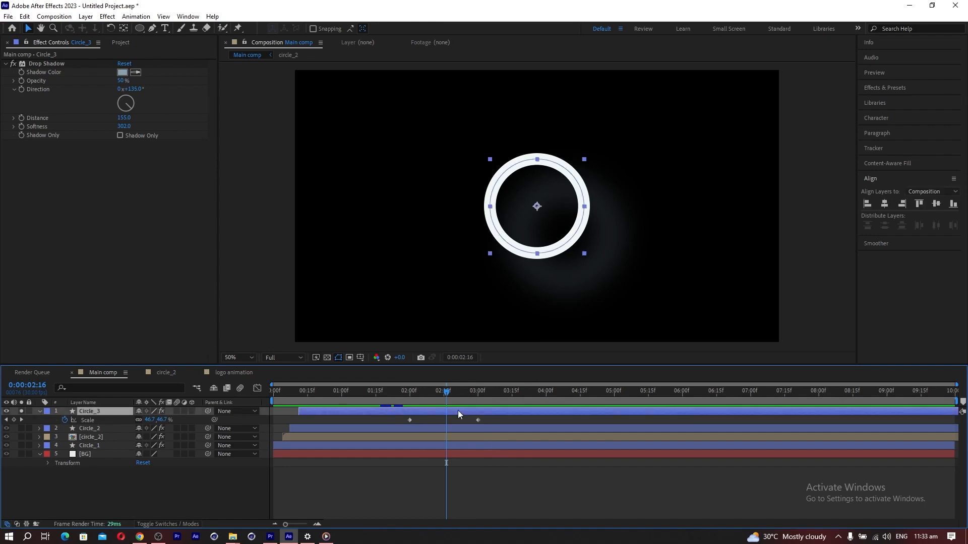
key("u")
left_click(468, 436)
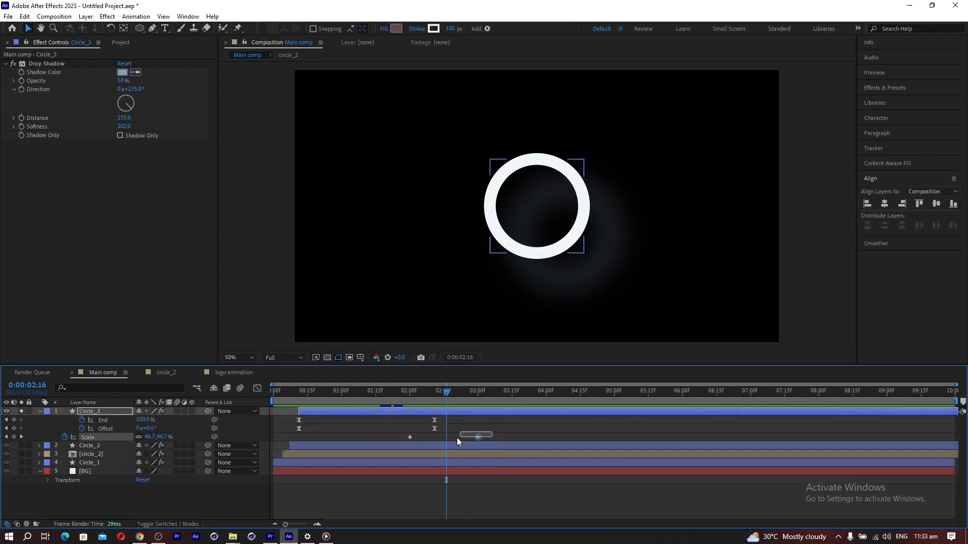
left_click(479, 437)
left_click_drag(485, 437, 395, 443)
key("F9")
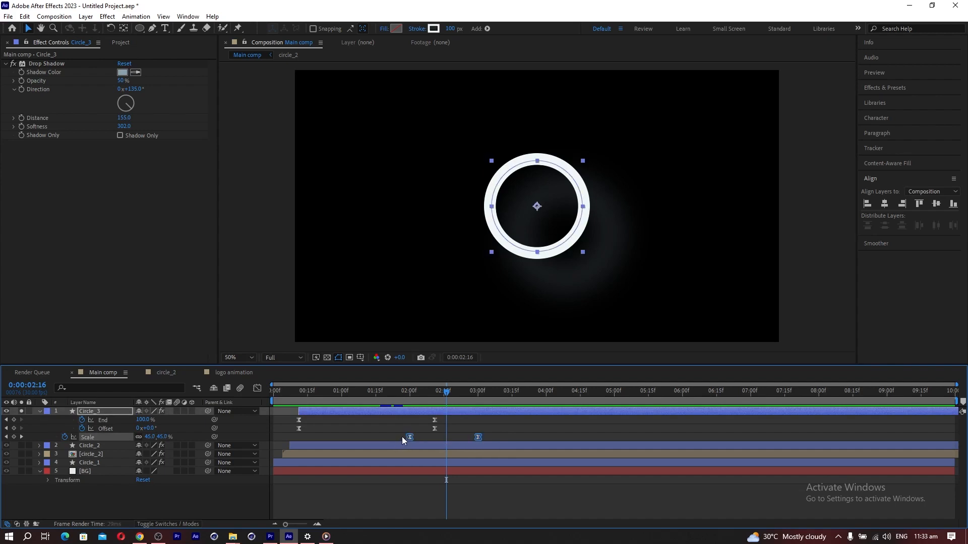
left_click(444, 395)
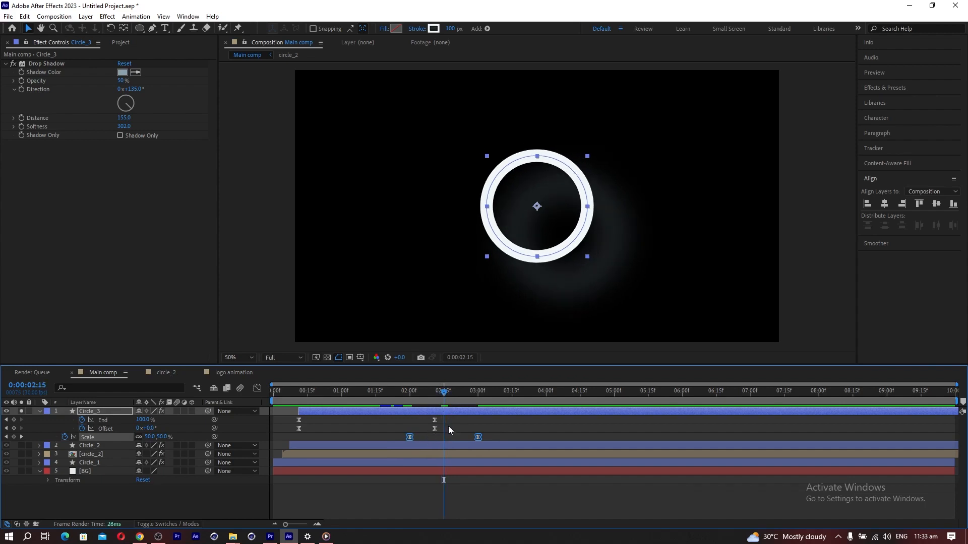
- Sharpen Circle_3's Scale speed curve in the Graph Editor for a steeper peak midway between its two keyframes
left_click(257, 389)
mouse_move(440, 416)
left_mouse_down()
mouse_move(424, 421)
mouse_move(466, 419)
mouse_move(455, 416)
left_mouse_up()
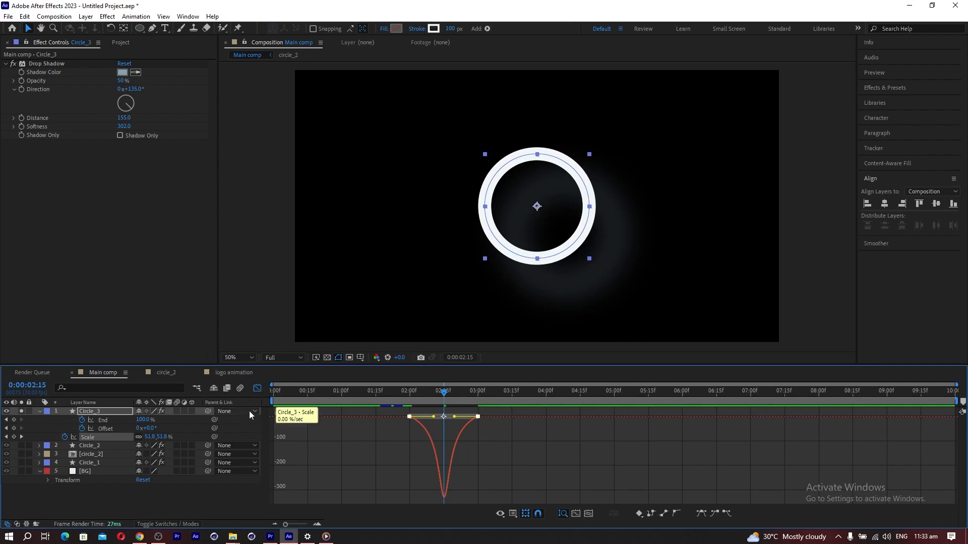
left_click(256, 389)
- Unsolo Circle_3 in Main comp and preview the combined circle animation up to about 0:00:03:01
left_click_drag(410, 393, 492, 396)
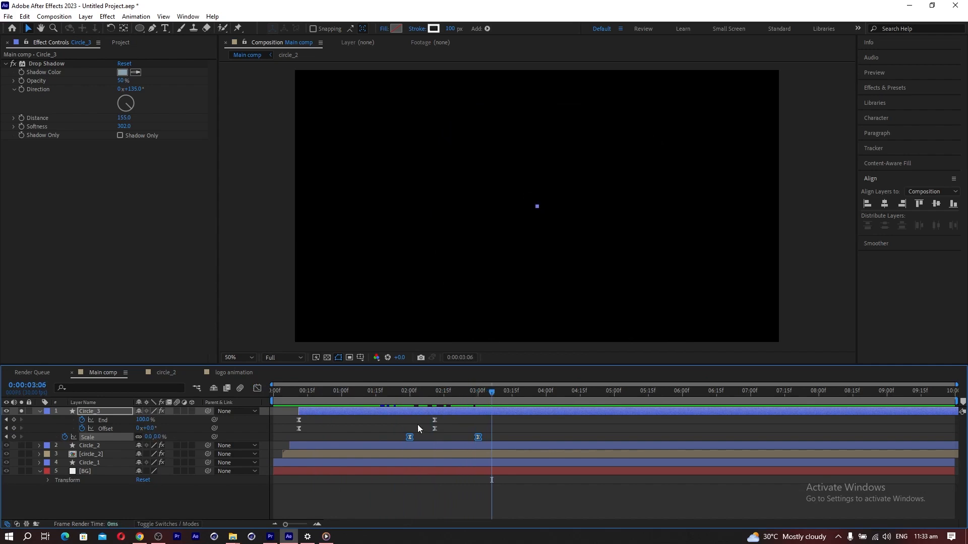
left_click(20, 412)
left_click_drag(298, 399, 480, 427)
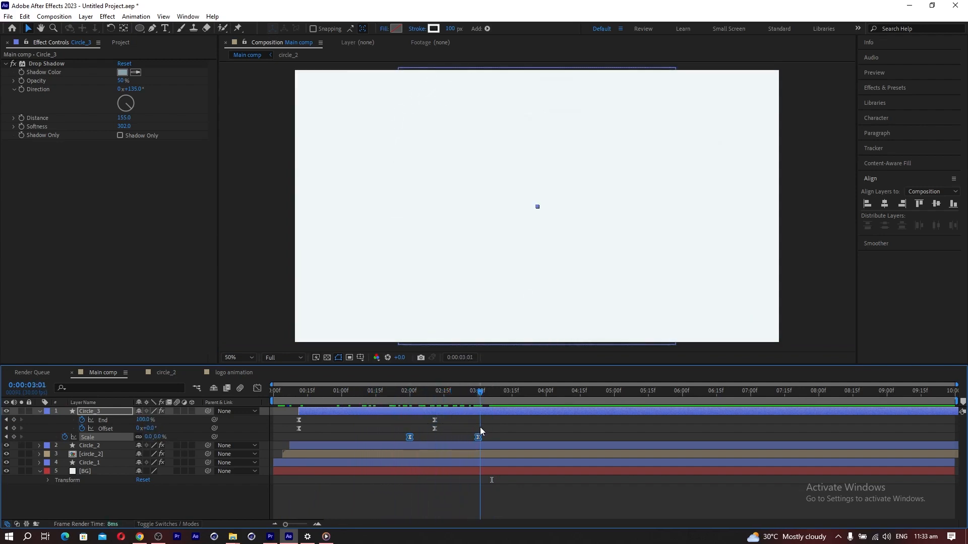
- Open the logo animation comp and import logo ae.ai as a composition with Layer Size footage dimensions
left_click(223, 372)
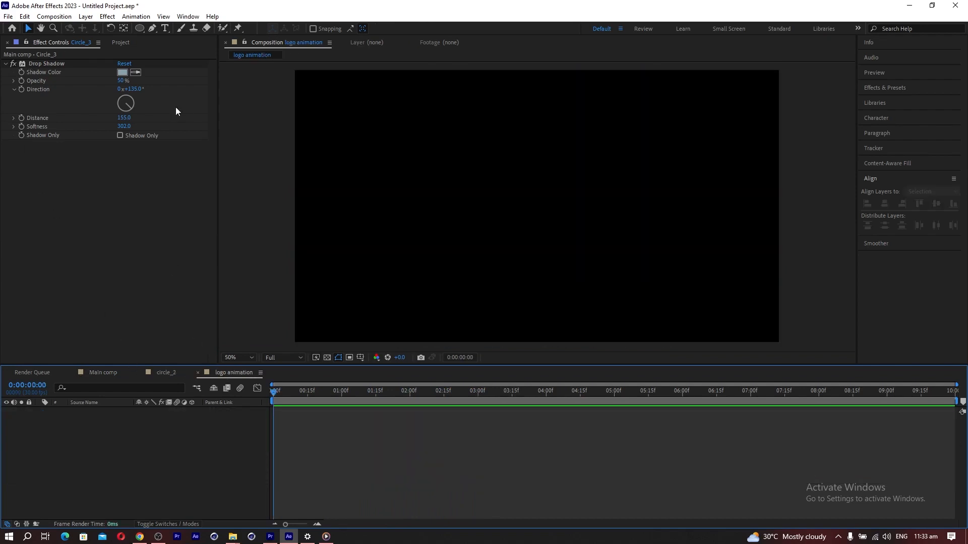
left_click(102, 259)
double_click(102, 258)
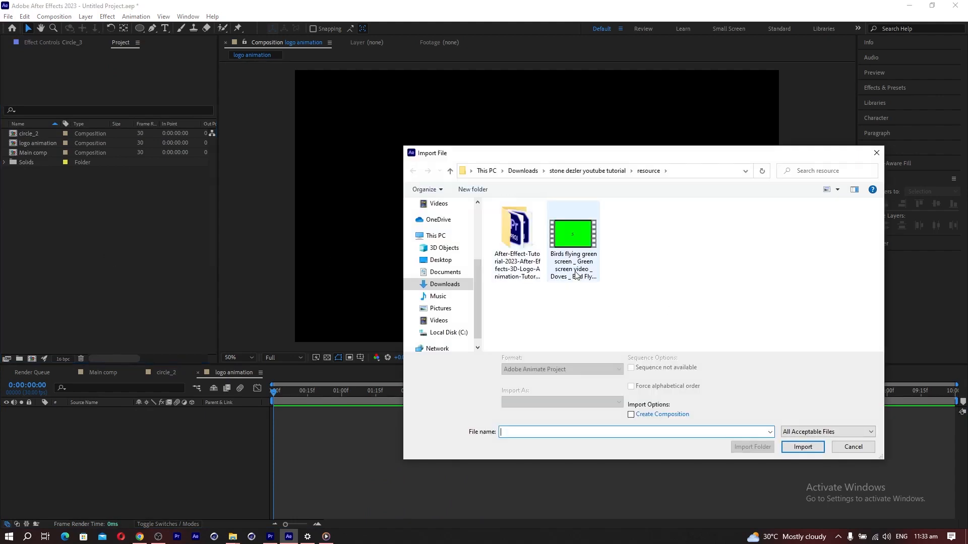
left_click(584, 171)
double_click(508, 314)
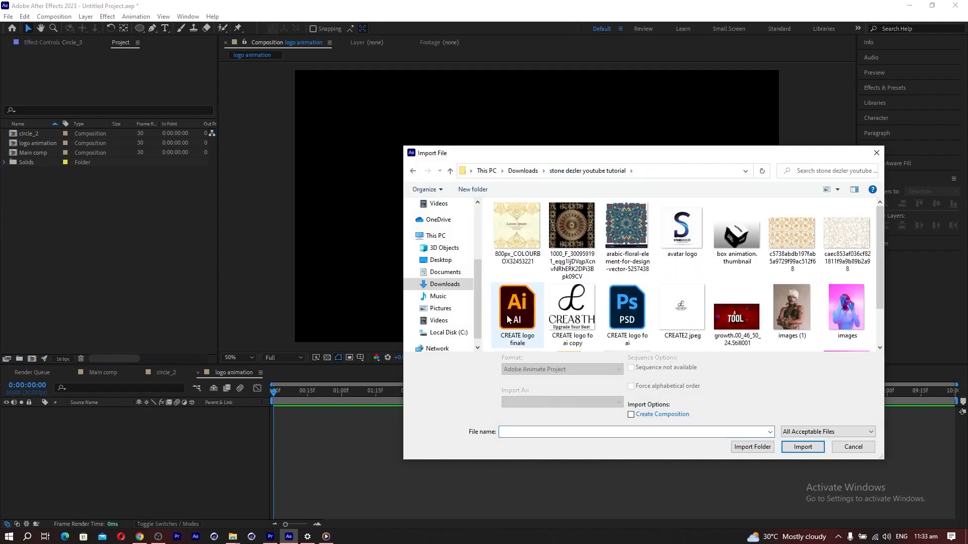
scroll(525, 320, "down", 1)
left_click(572, 310)
left_click(802, 447)
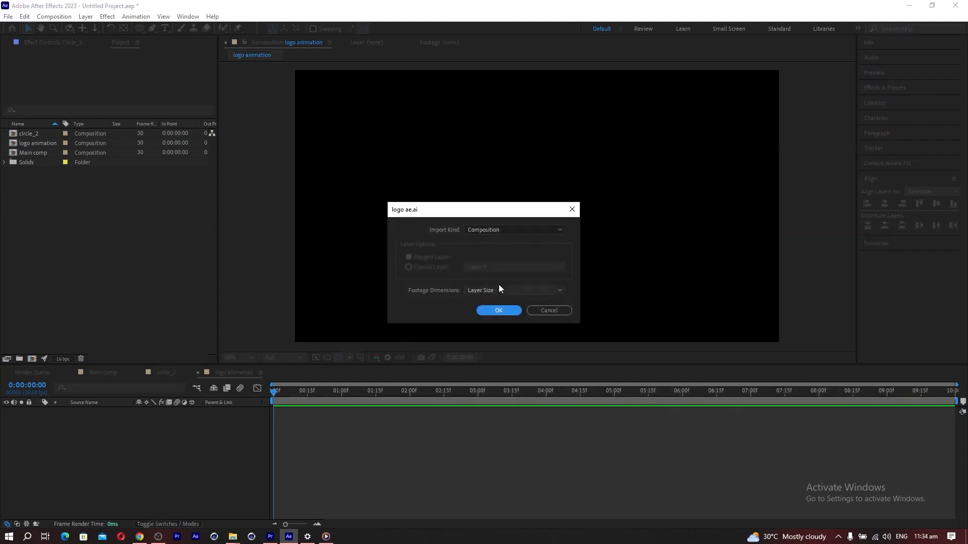
left_click(483, 229)
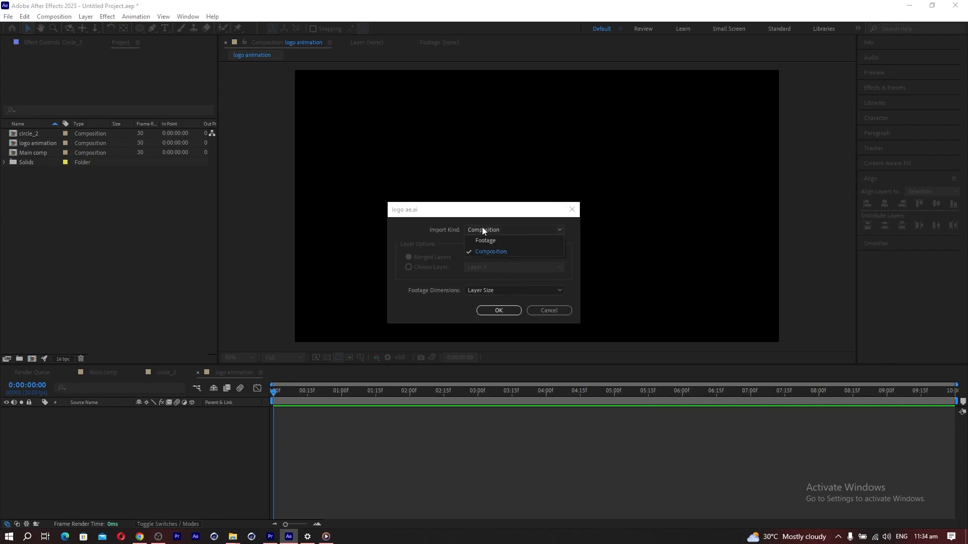
left_click(493, 313)
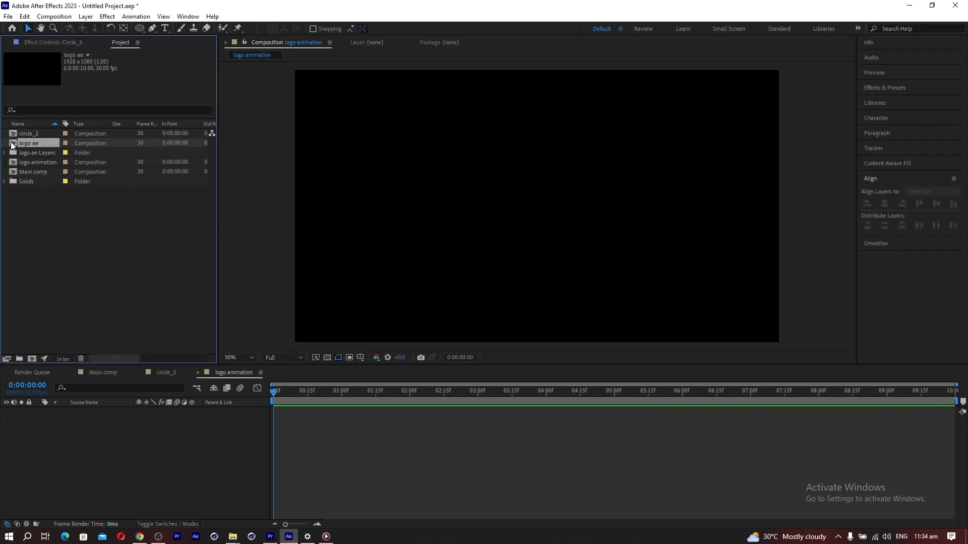
- Open the logo ae composition and show its transparency grid to reveal the logo artwork
double_click(12, 145)
key("space")
left_click(326, 357)
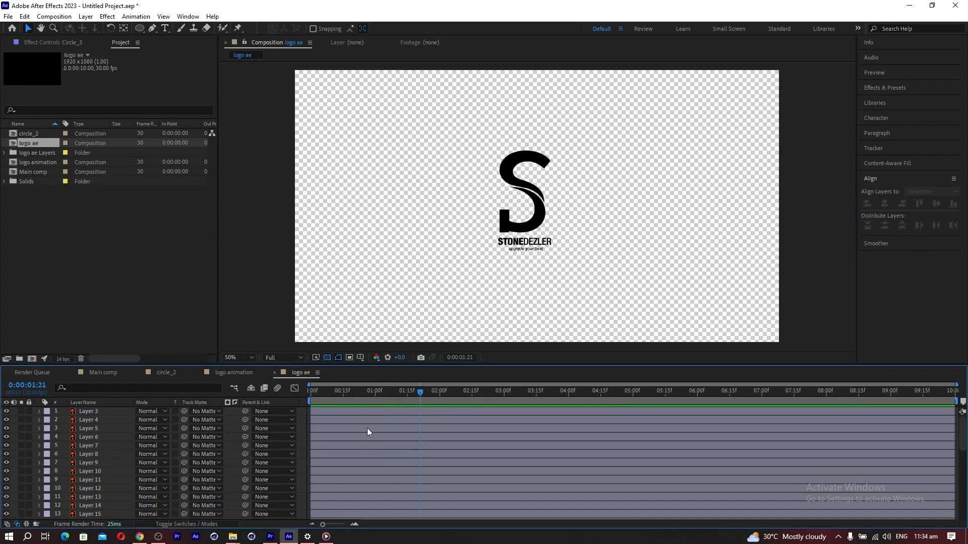
- Delete Layer 3 through Layer 39 from logo ae, keeping only Layer 40 and Layer 41 that form the S
scroll(104, 454, "down", 8)
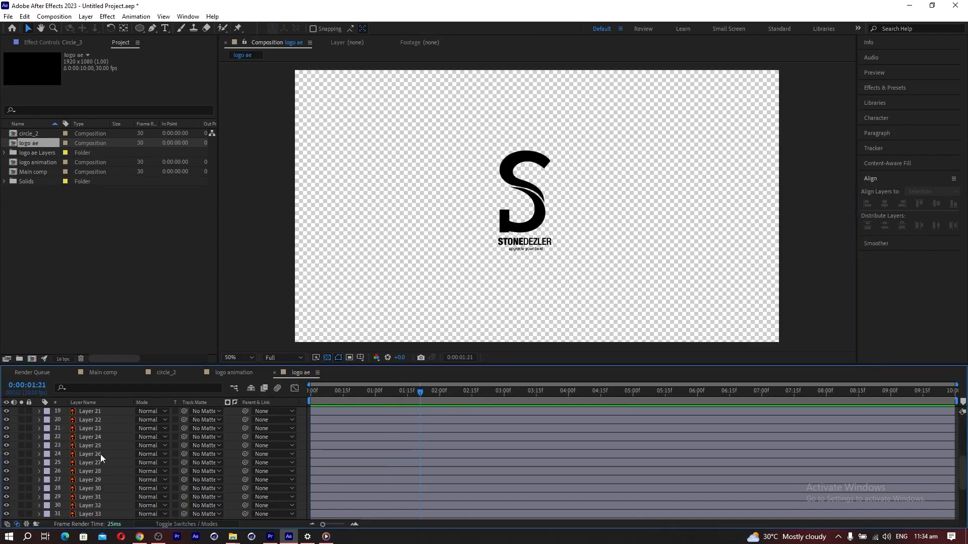
left_click(506, 170)
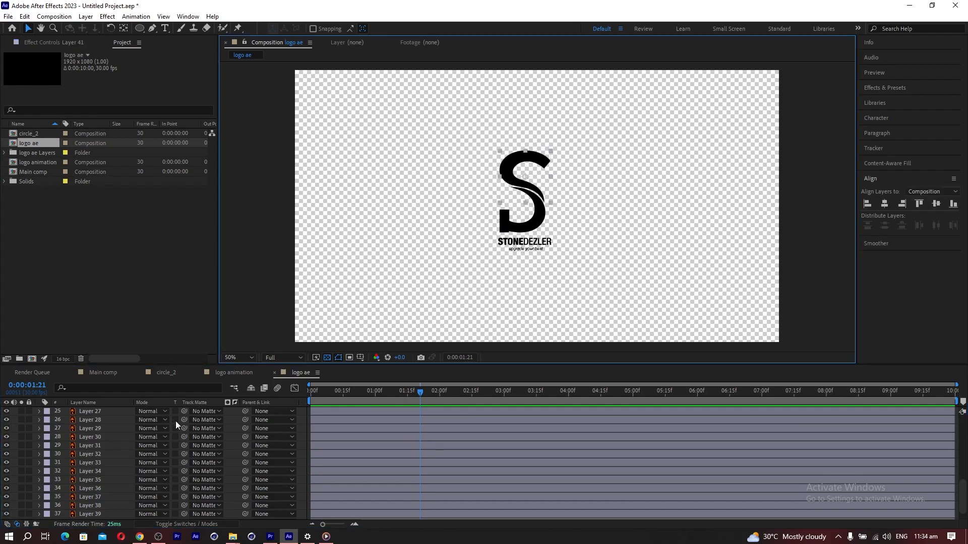
scroll(101, 489, "down", 1)
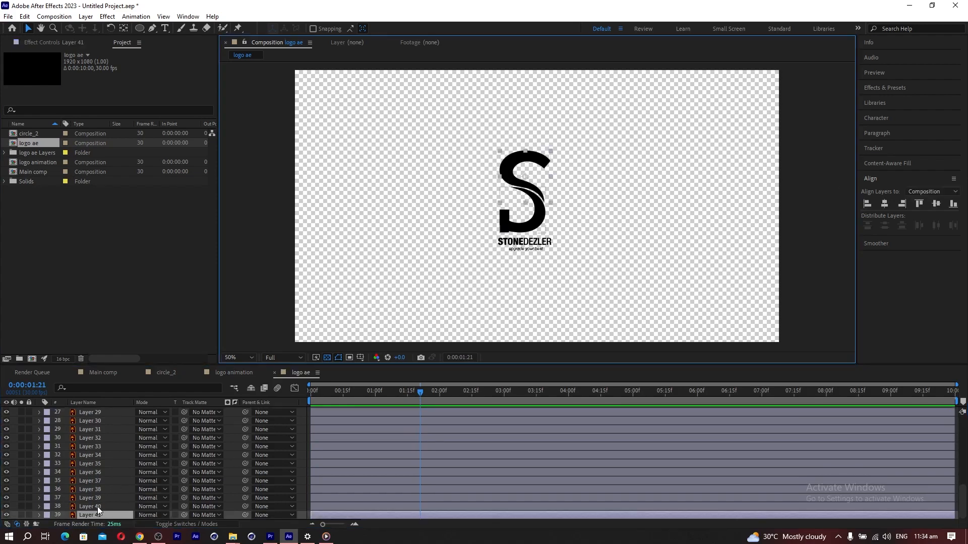
left_click(97, 506)
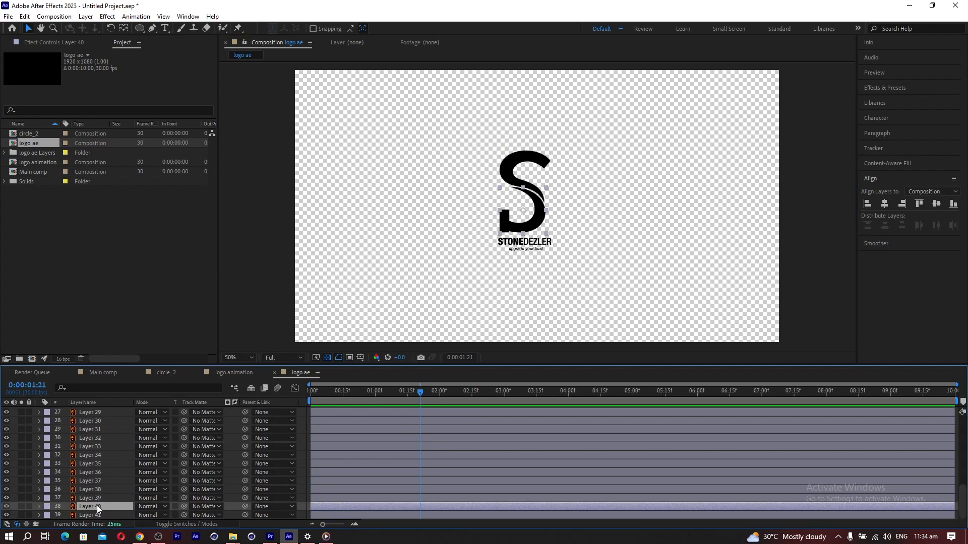
left_click(90, 497)
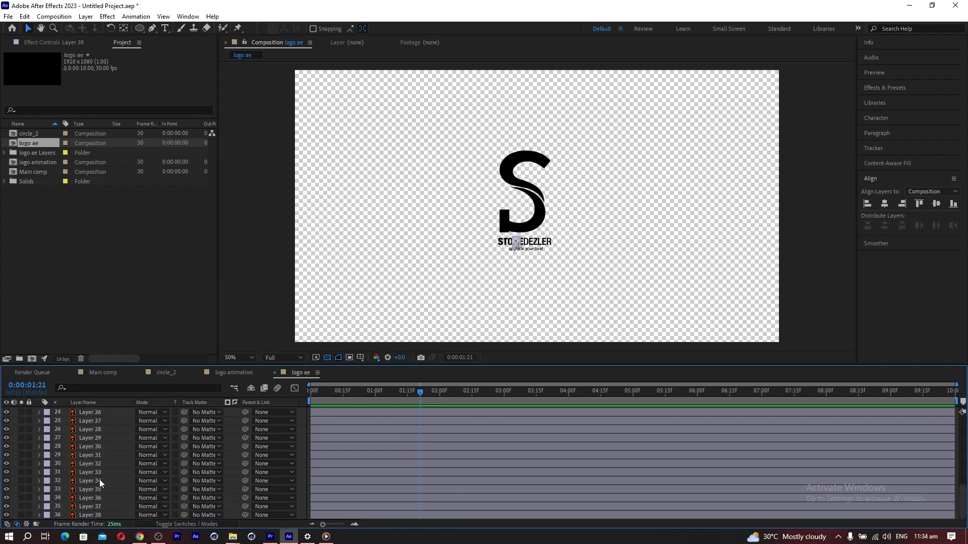
scroll(102, 477, "up", 6)
scroll(104, 481, "up", 1)
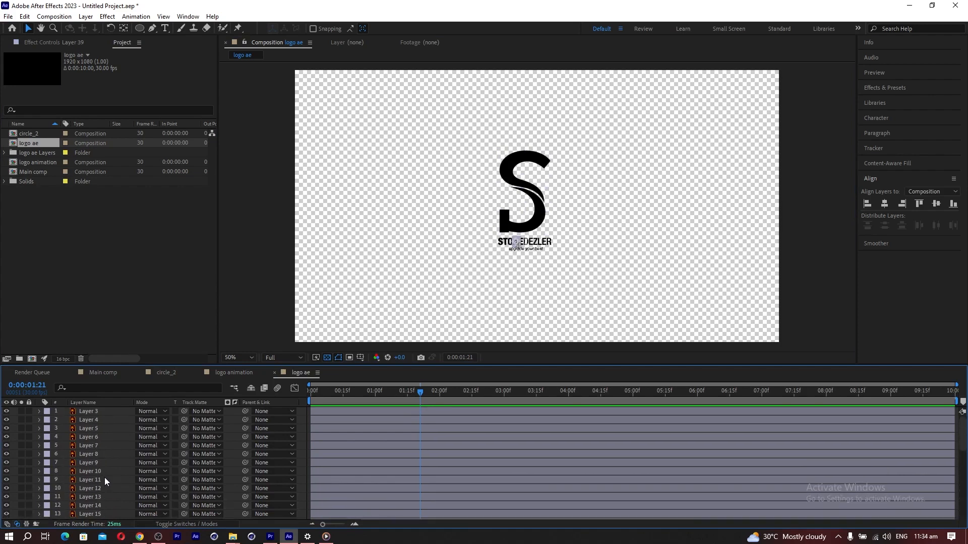
left_click(99, 412, "shift")
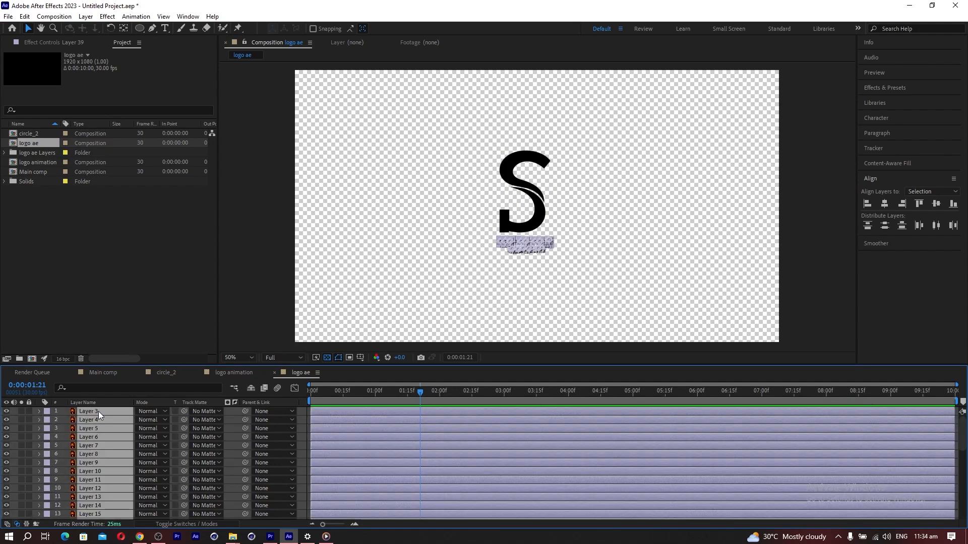
key("Delete")
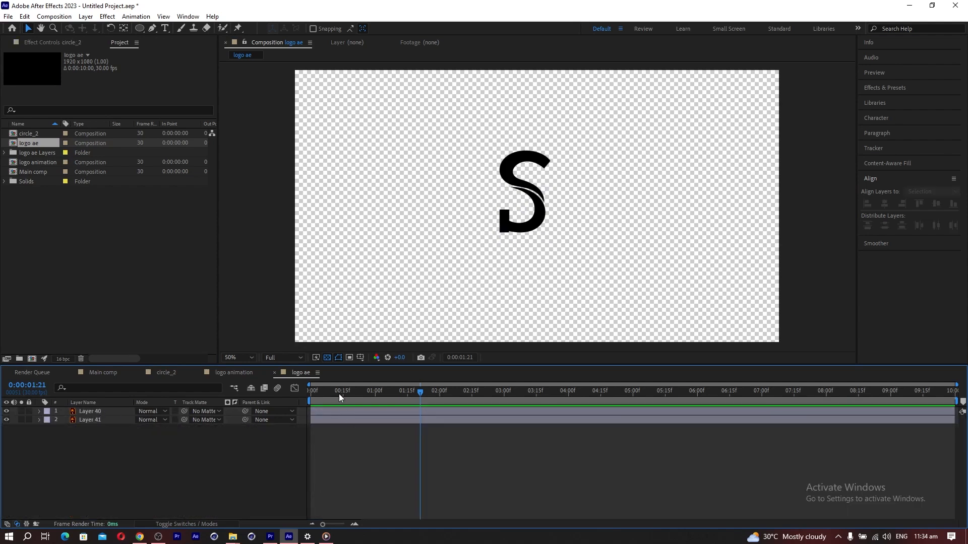
- Add the logo ae composition as a layer in logo animation and show the transparency grid there
left_click_drag(339, 394, 360, 394)
left_click(235, 373)
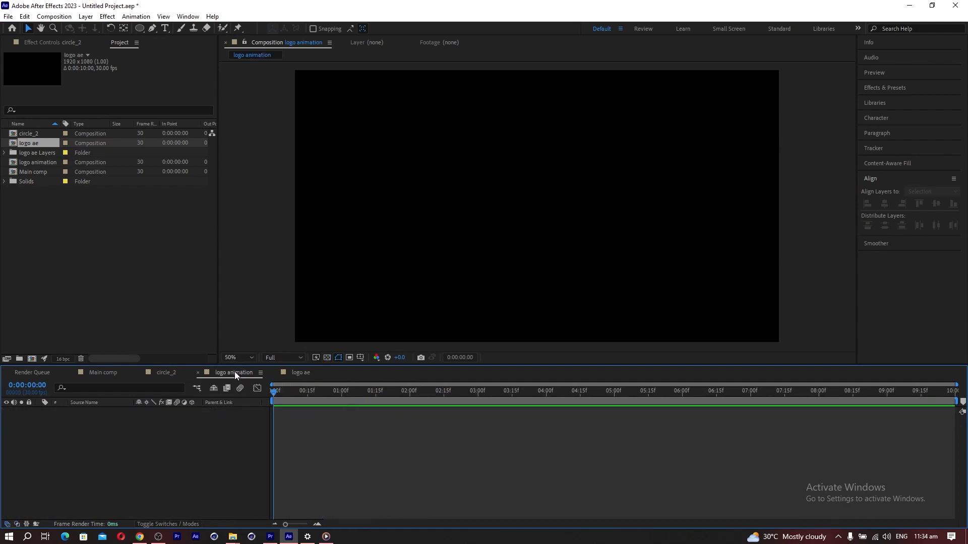
left_click_drag(18, 144, 126, 422)
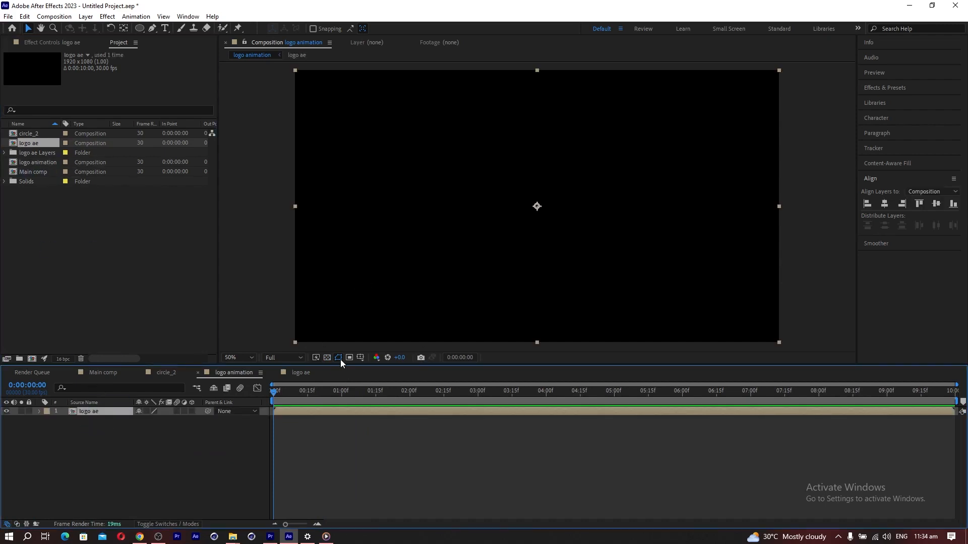
left_click(328, 357)
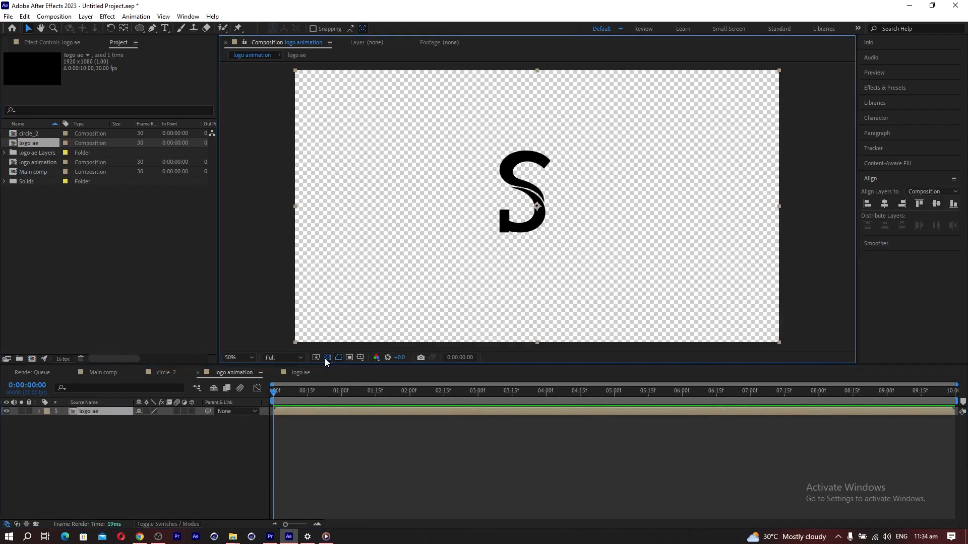
- Copy the Circle_1 layer from the circle_2 composition into logo ae above the two logo layers
left_click(167, 372)
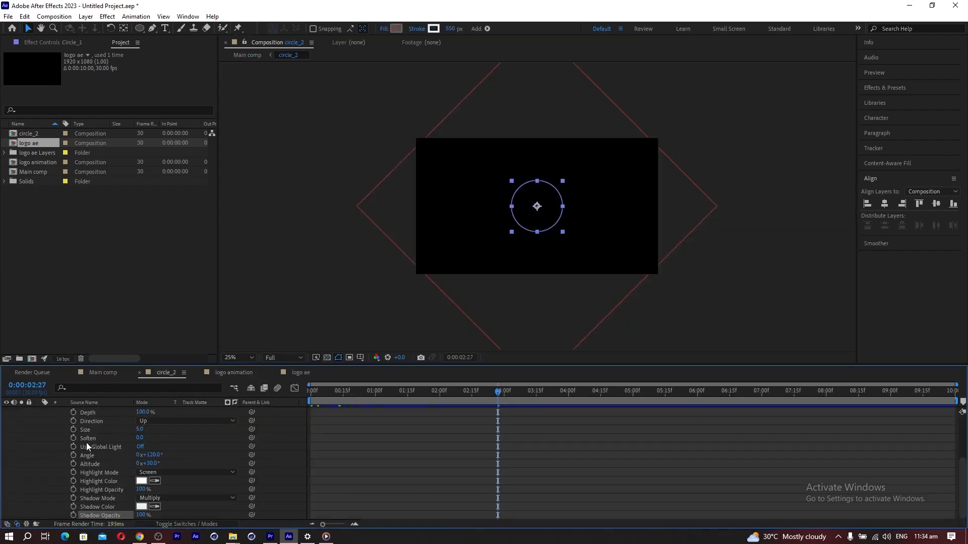
double_click(98, 428)
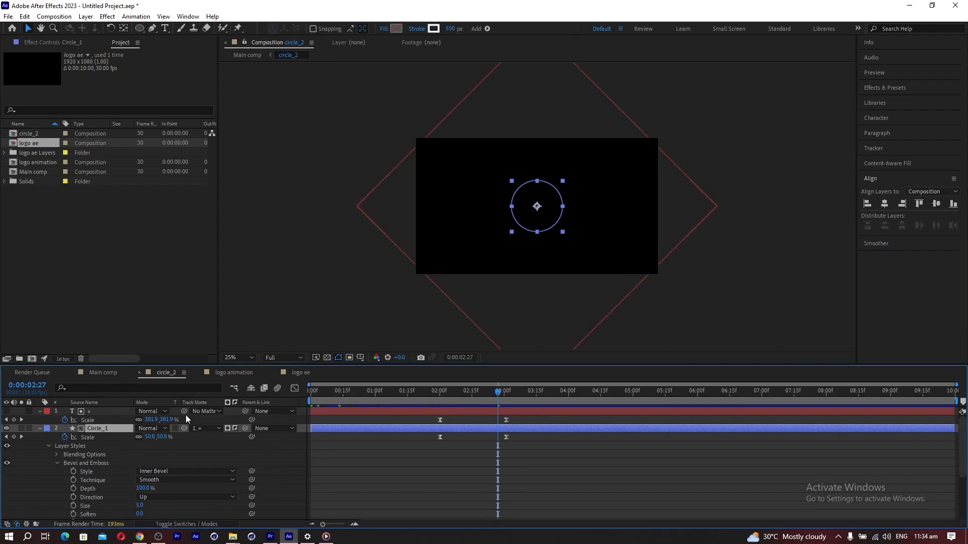
left_click(300, 374)
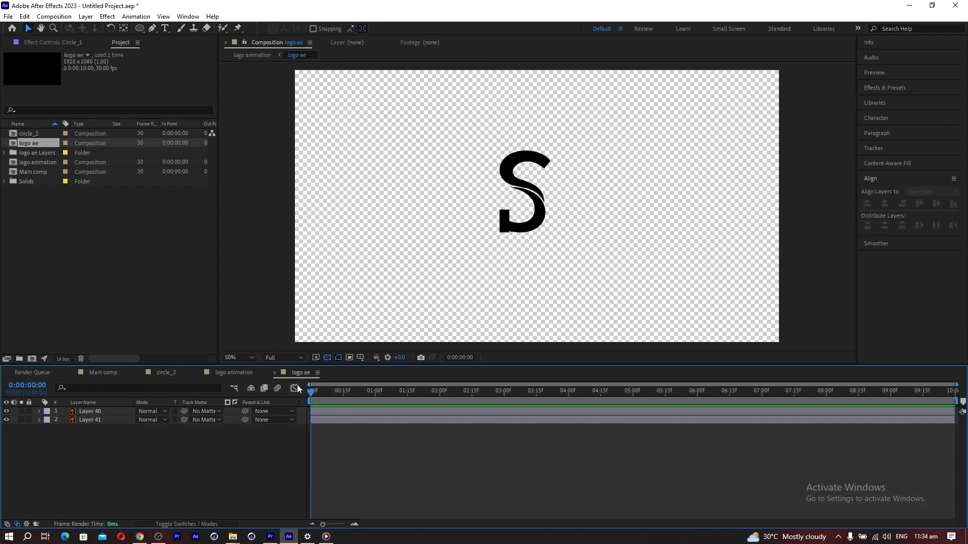
key("ctrl+v")
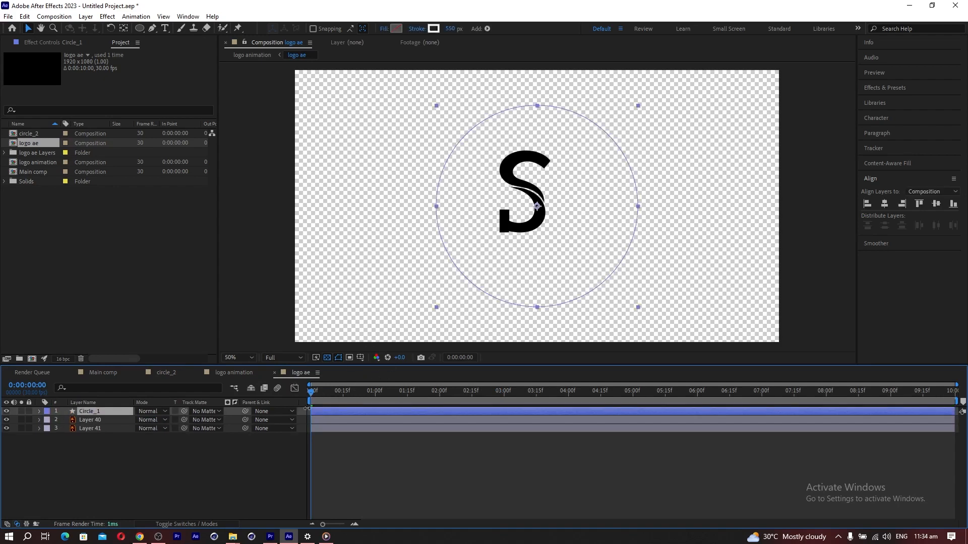
- Remove the copied Circle_1's Scale keyframes at 0:00:02:00, keeping Scale at 100%, and delete its Trim Paths 1
left_click_drag(316, 403, 536, 419)
key("u")
key("u")
left_click_drag(430, 401, 440, 398)
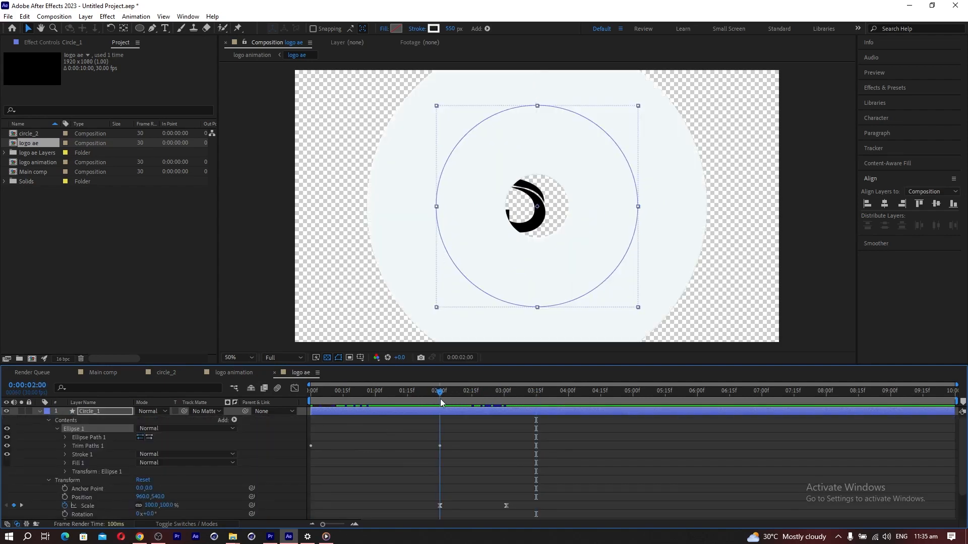
left_click(65, 506)
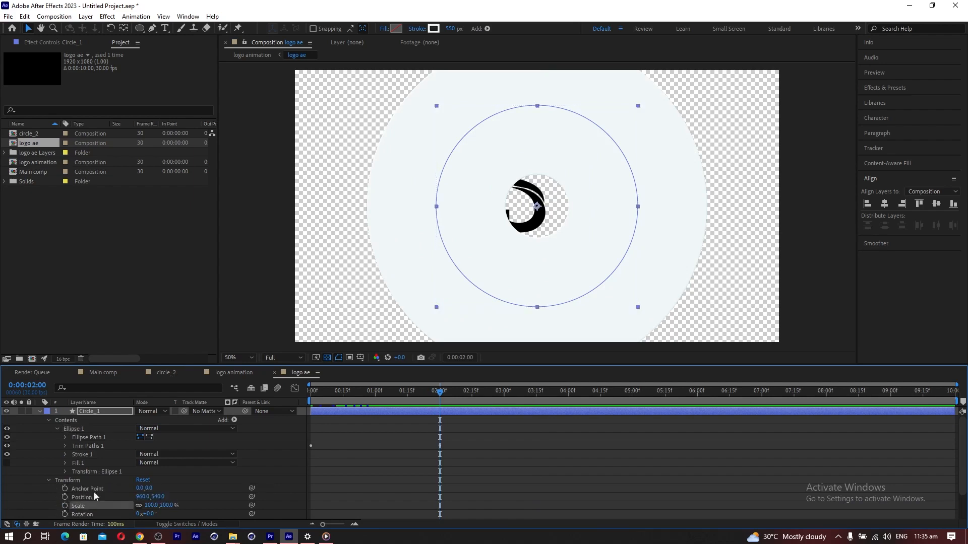
left_click(96, 448)
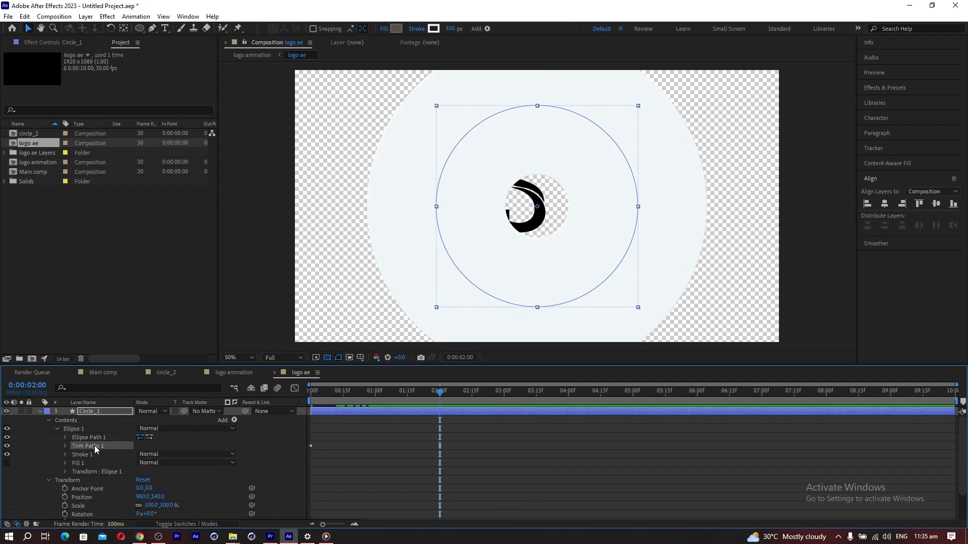
key("Delete")
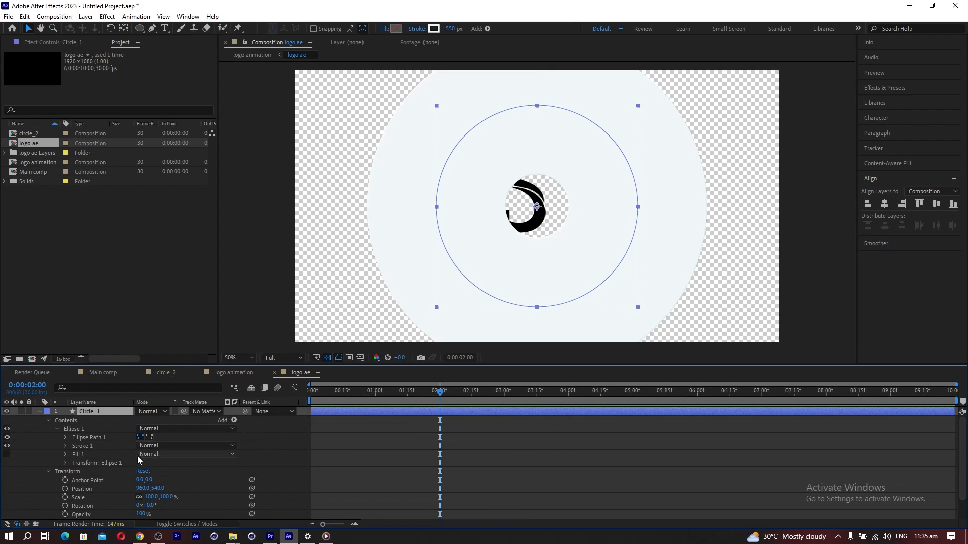
- Set the stroke of Circle_1 in logo ae to None
left_click(421, 30)
left_click(433, 240)
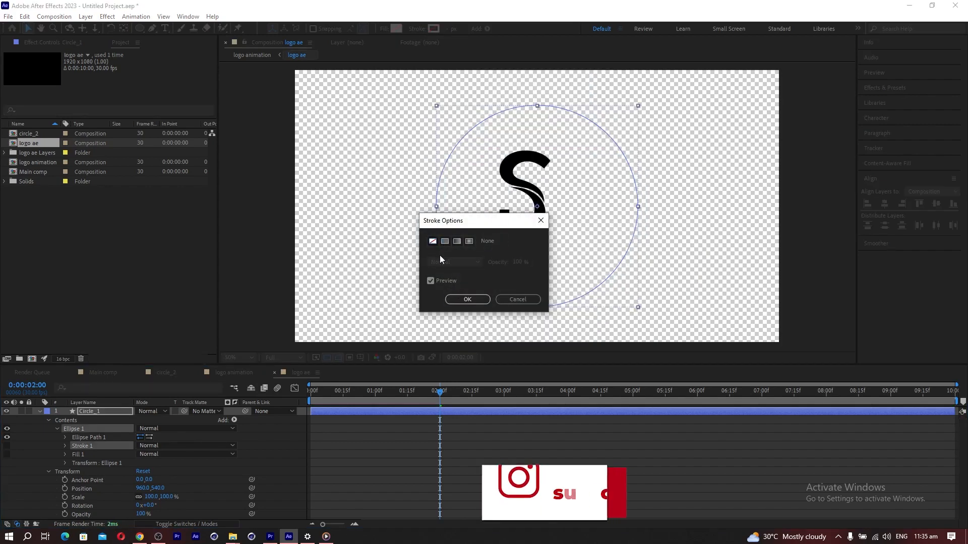
key("Return")
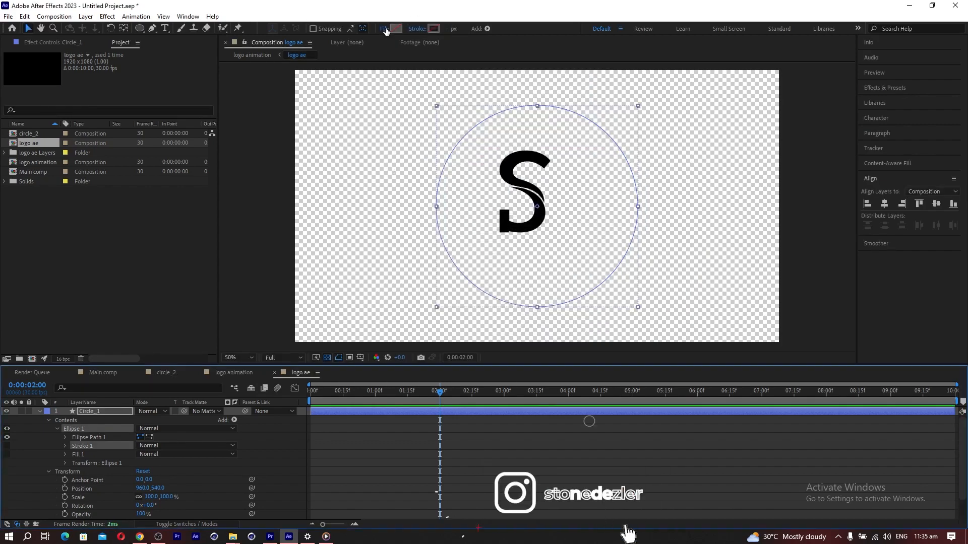
- Give Circle_1 in logo ae a solid fill with the off-white colour F2F9FA
left_click(384, 29)
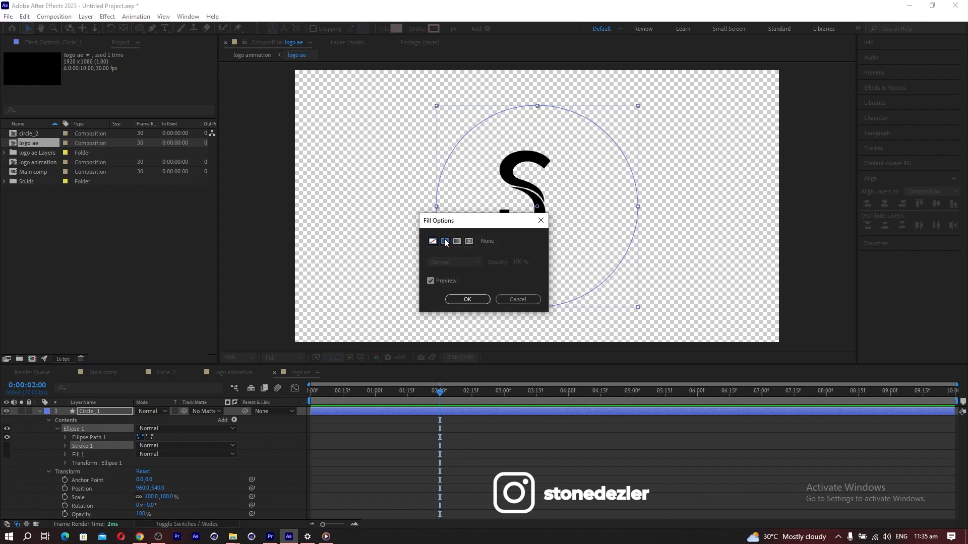
left_click(445, 242)
left_click(466, 300)
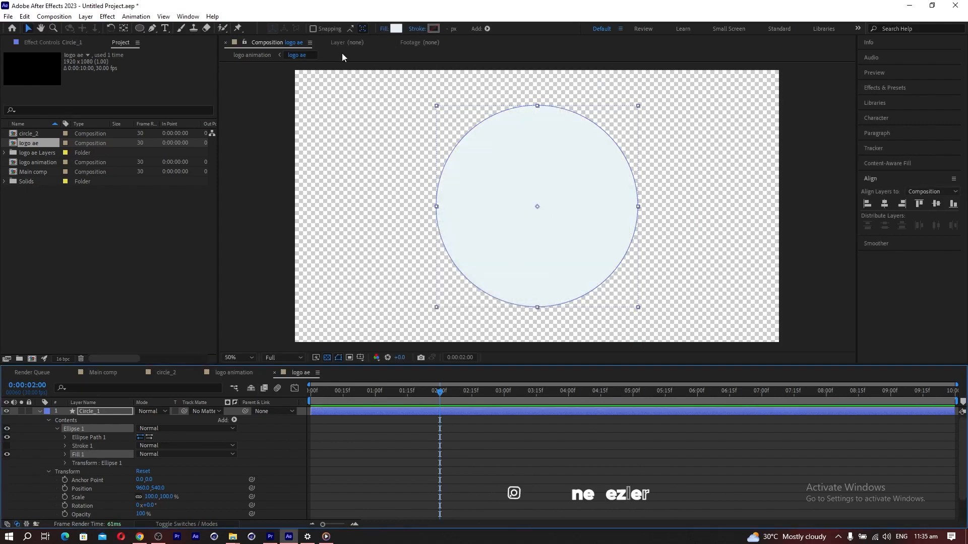
left_click(396, 28)
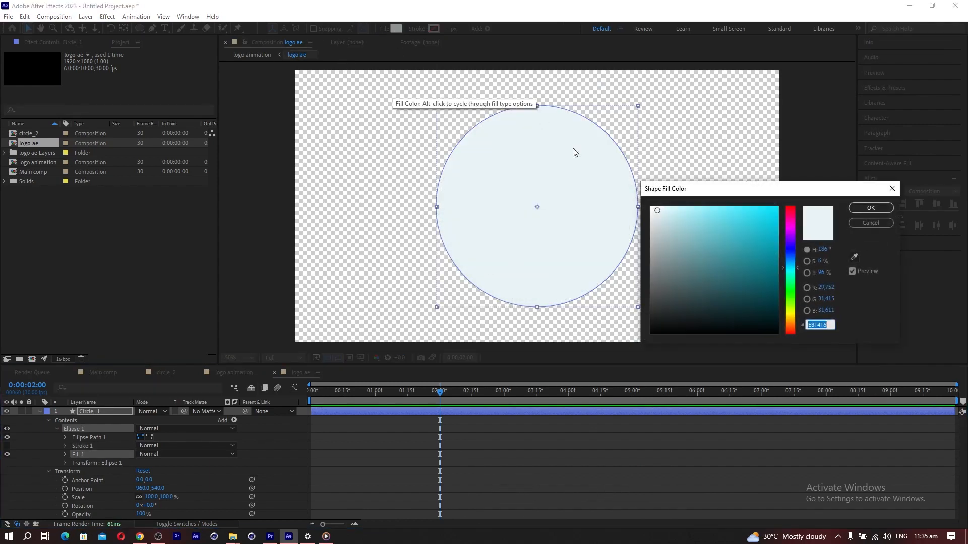
left_click(653, 208)
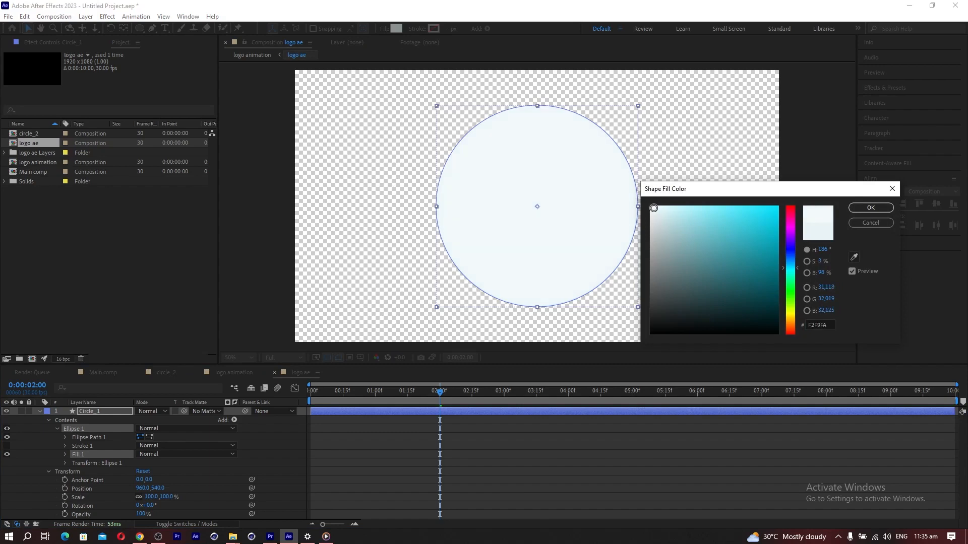
left_click(870, 207)
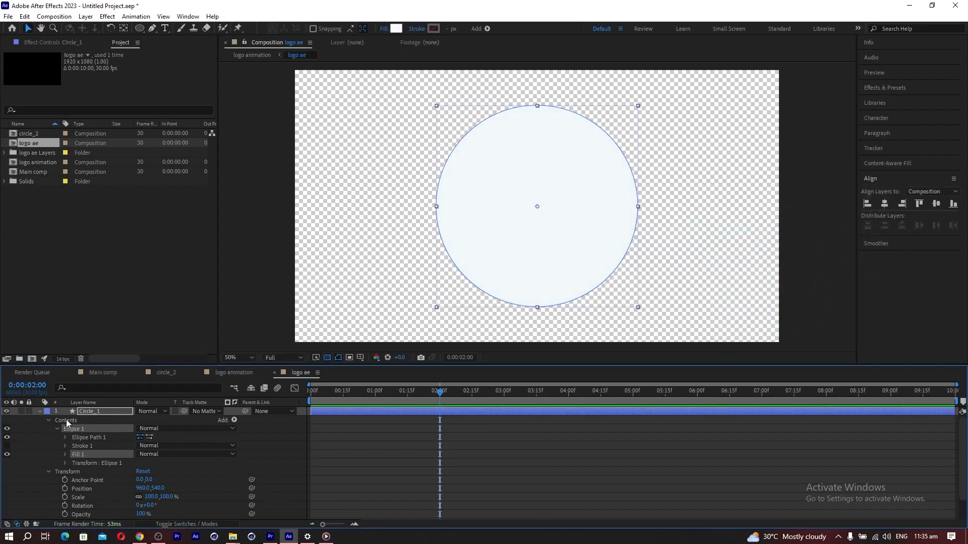
- Reveal Circle_1's Scale property and move the layer beneath Layer 40 and Layer 41
left_click(92, 410)
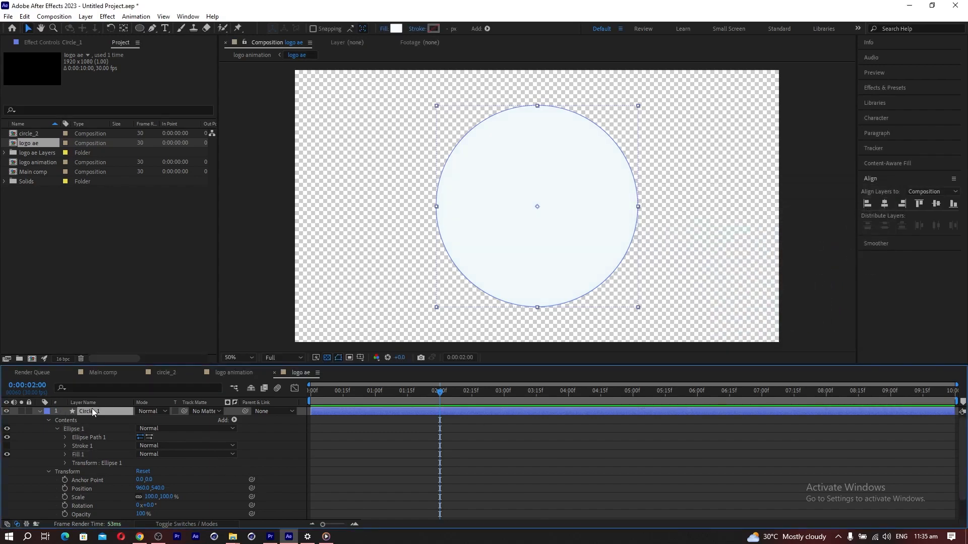
key("s")
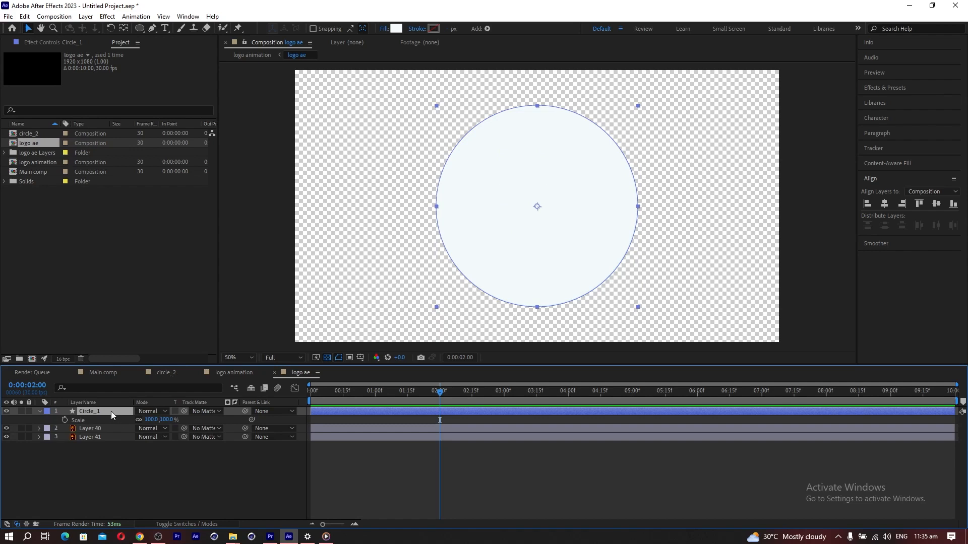
left_click_drag(106, 420, 100, 443)
- Pre-compose Layer 40 and Layer 41 into a new composition named LPgo
left_click(96, 422)
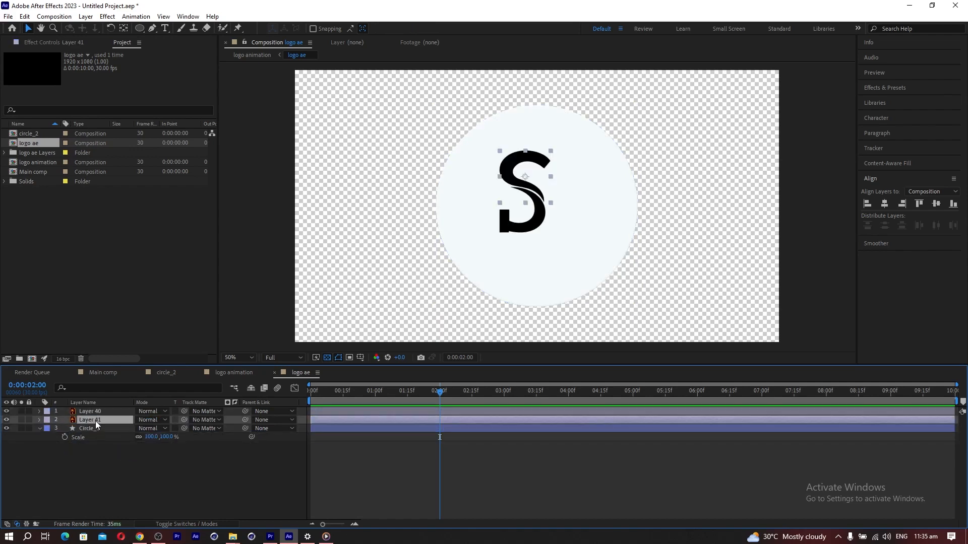
left_click(95, 411, "shift")
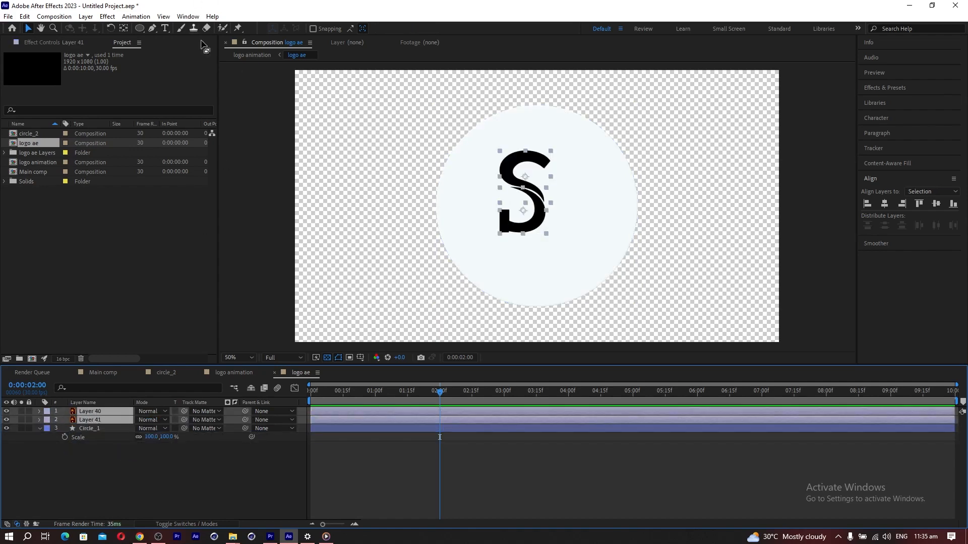
left_click(85, 16)
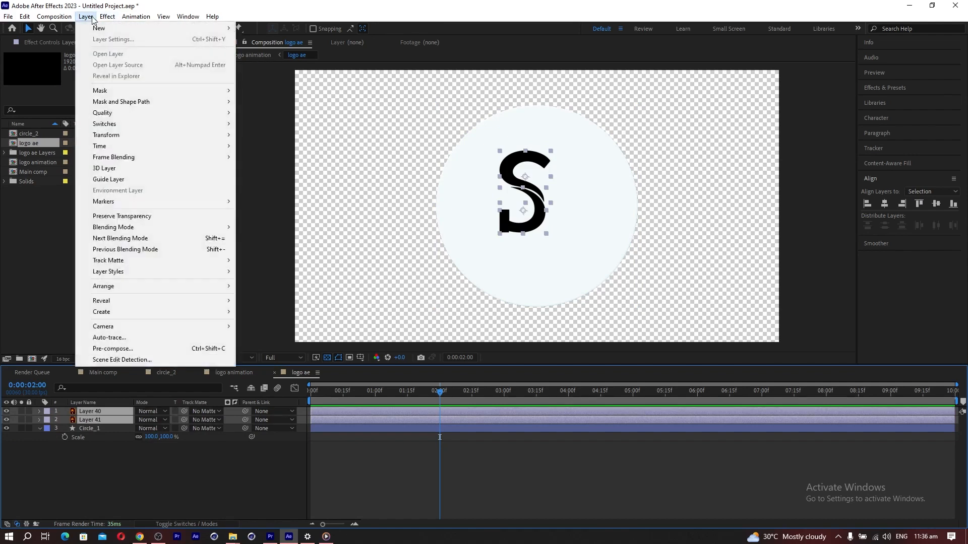
mouse_move(123, 15)
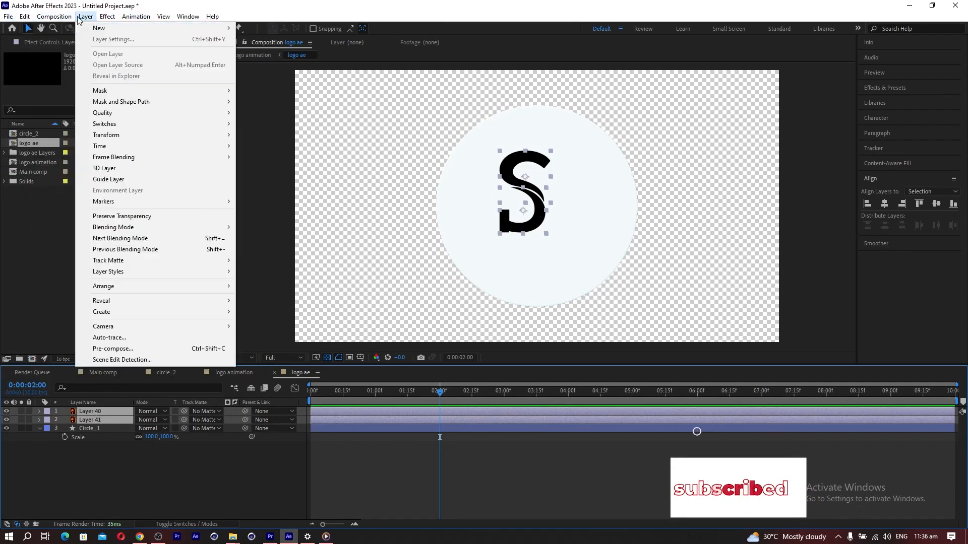
left_click(99, 348)
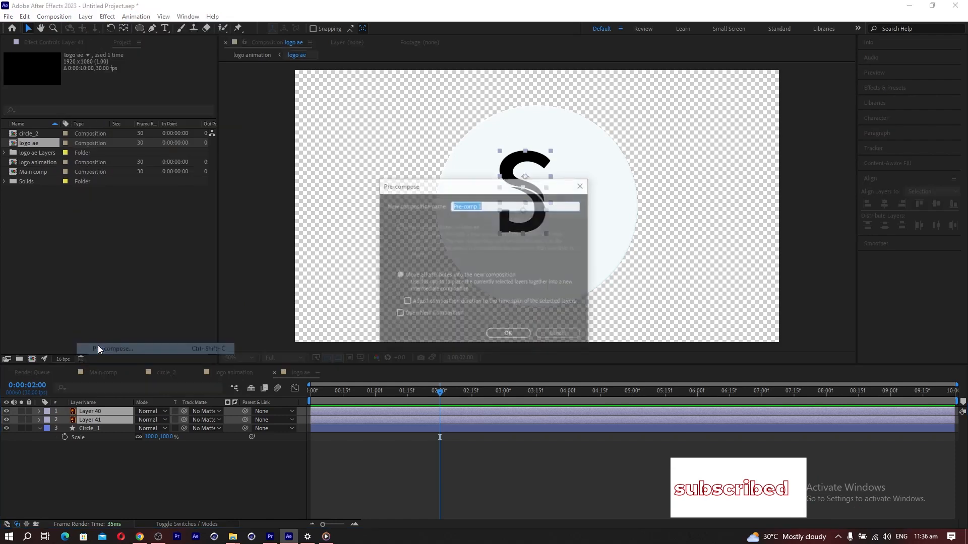
type("LPgo")
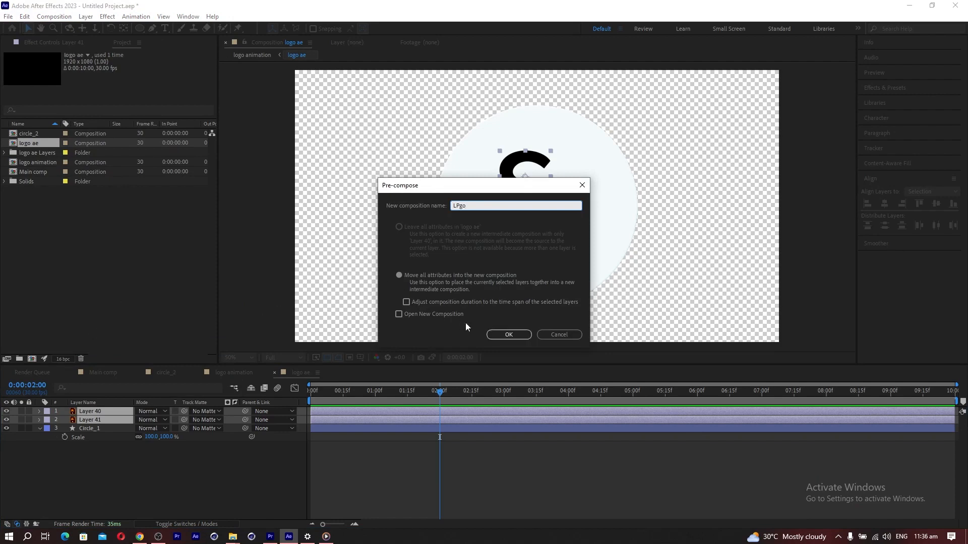
left_click(502, 335)
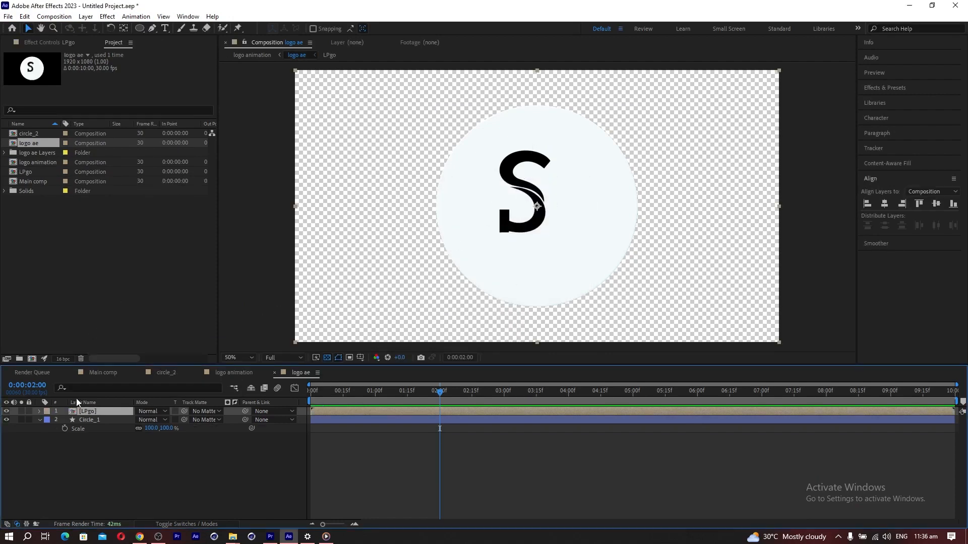
- Move LPgo's anchor point to the middle of the S and reposition the logo at the circle's centre
left_click(124, 29)
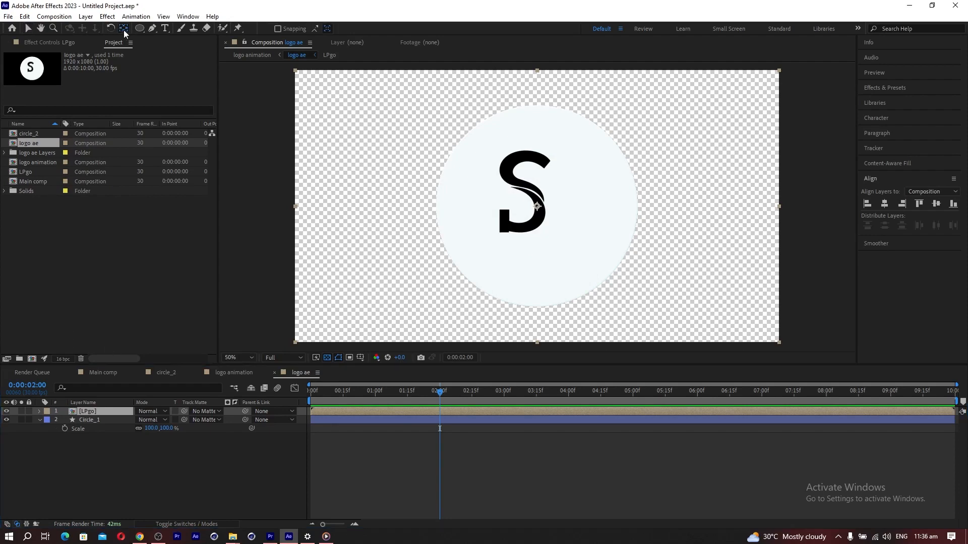
left_click_drag(537, 205, 524, 193)
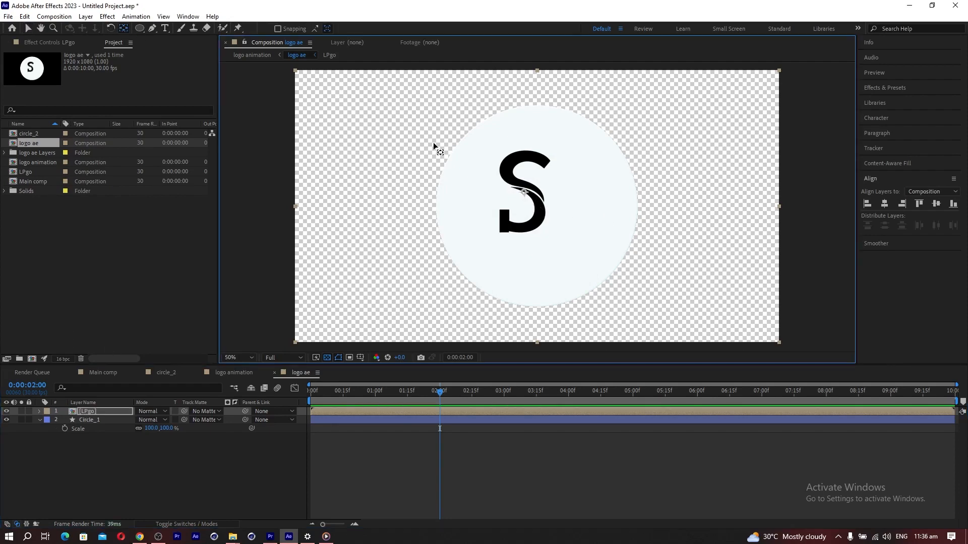
left_click(28, 29)
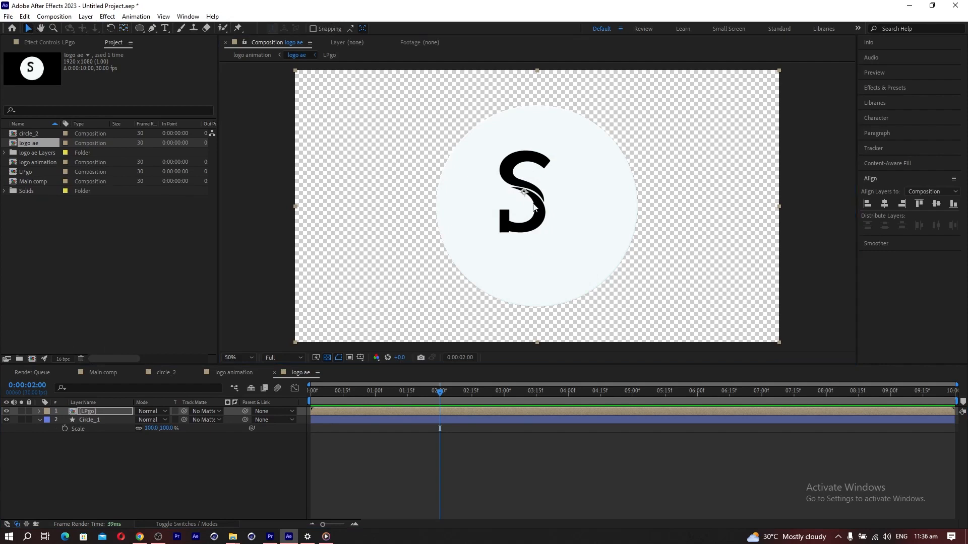
left_click_drag(532, 212, 549, 225)
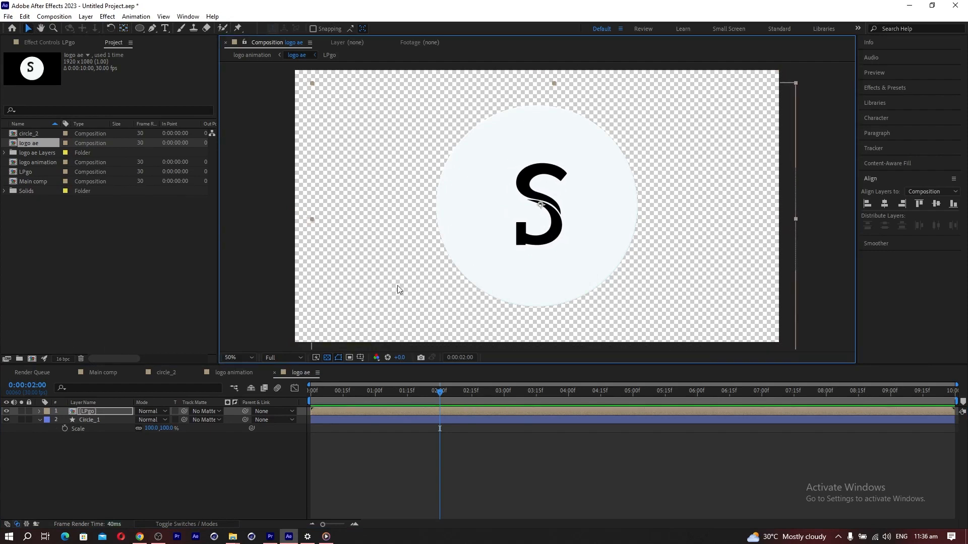
- Set Circle_1's Scale to 50%
left_click_drag(148, 428, 130, 428)
left_click(149, 429)
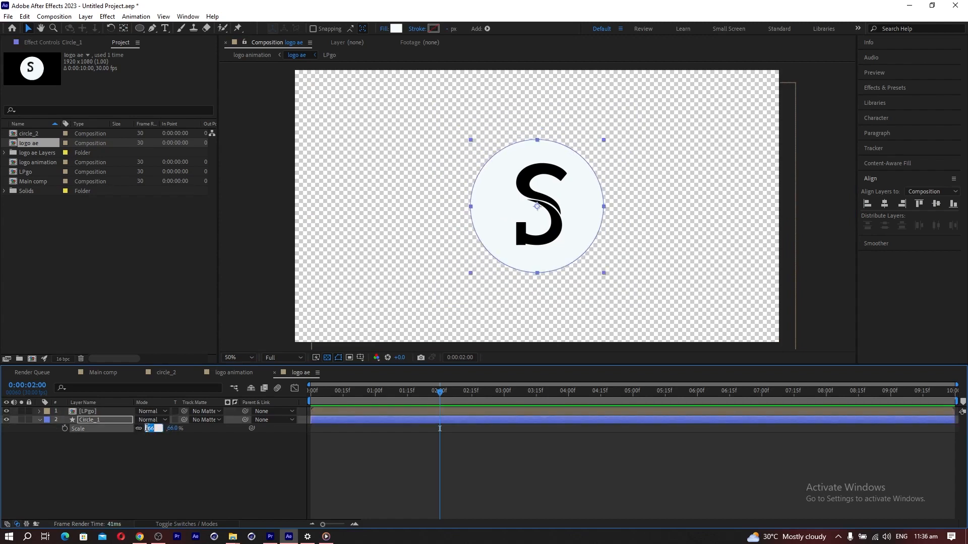
left_click(147, 453)
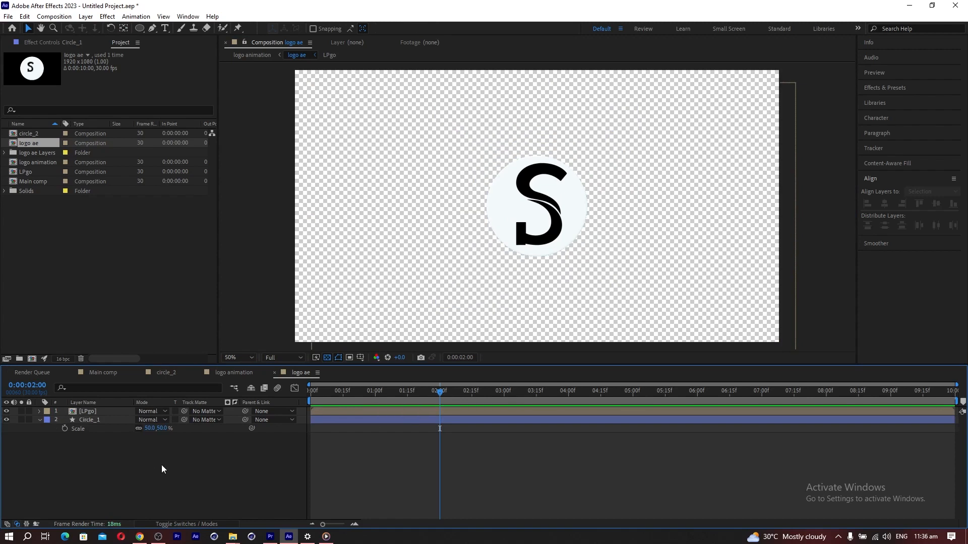
- Scale LPgo down to 70% and nudge it so the S sits in the middle of the circle
left_click(92, 412)
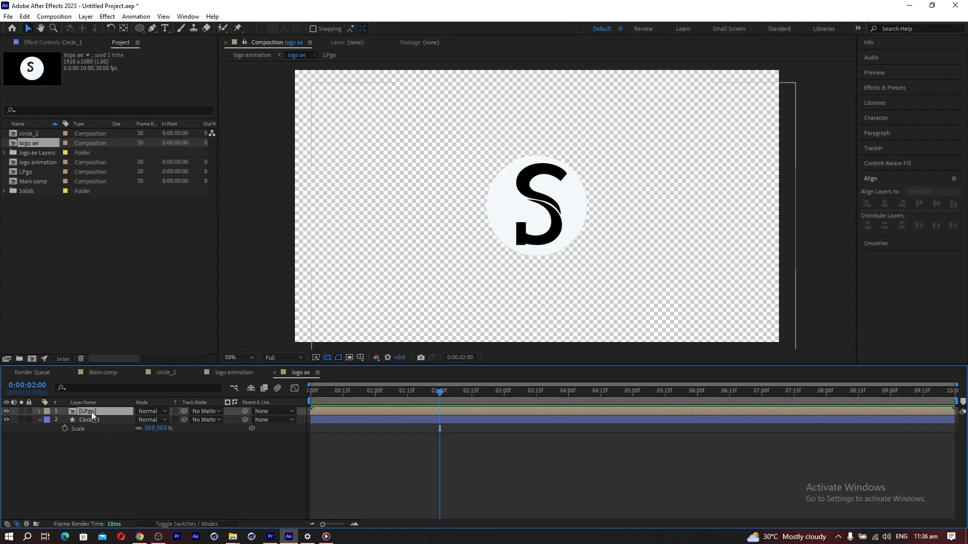
left_click(92, 419, "shift")
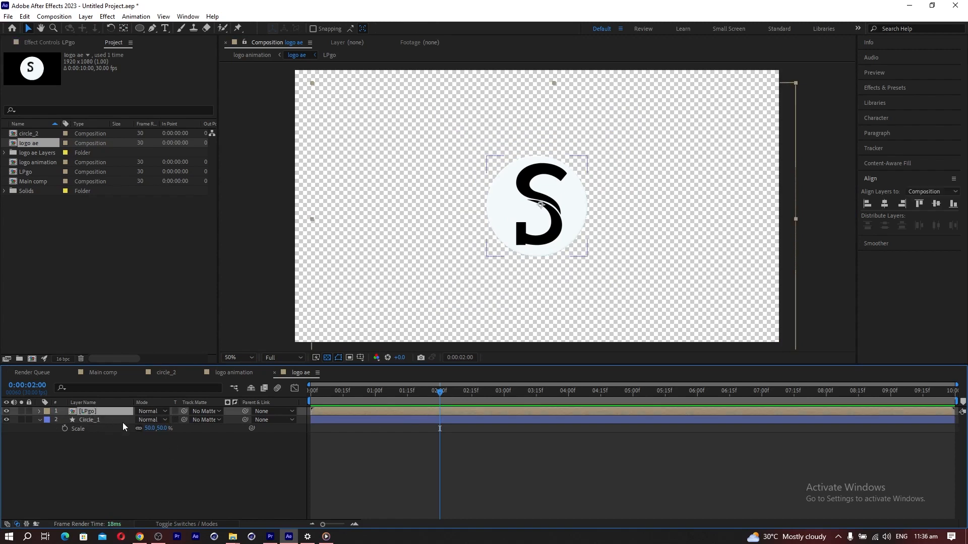
key("s")
left_click_drag(154, 420, 138, 420)
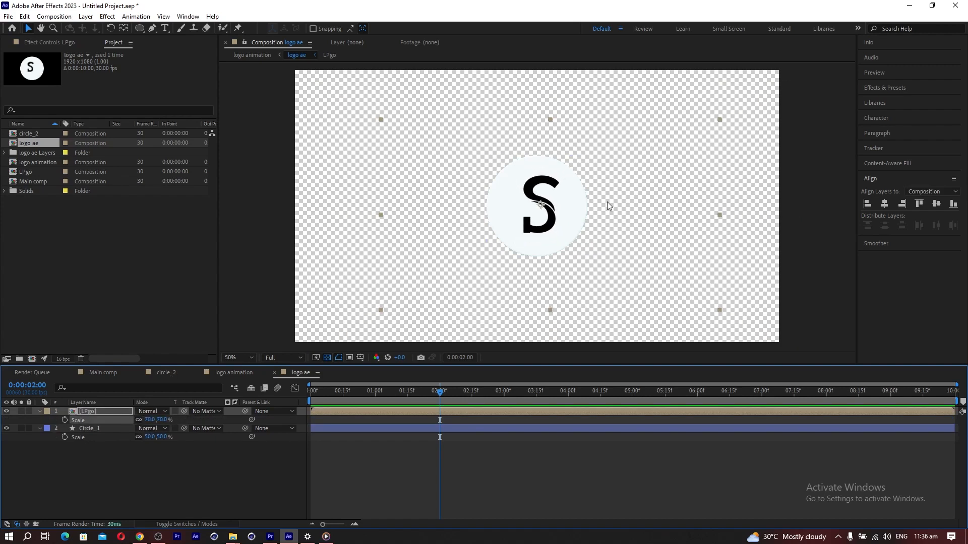
left_click_drag(551, 225, 545, 224)
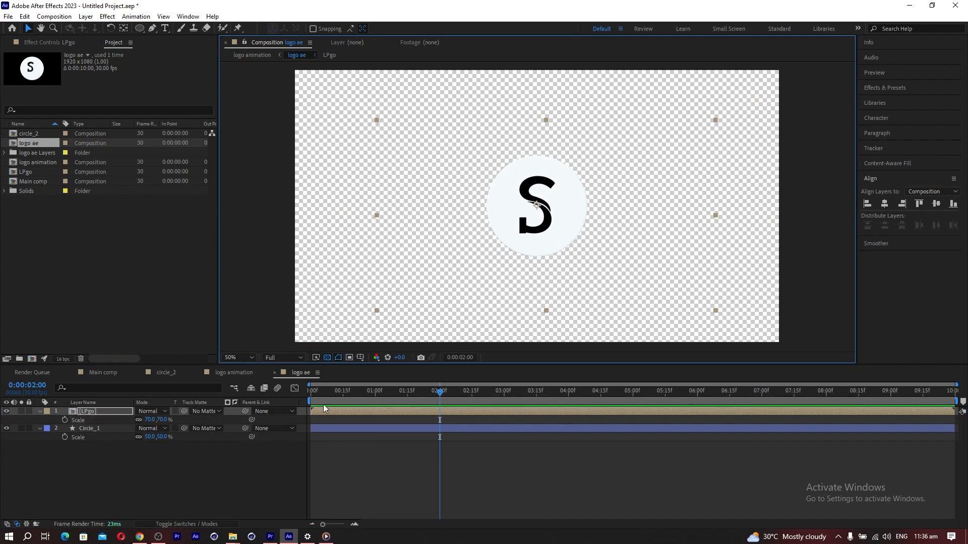
- At 0:00:00:00, add Scale keyframes for both layers with LPgo at 60% and Circle_1 at 45%
left_click(310, 394)
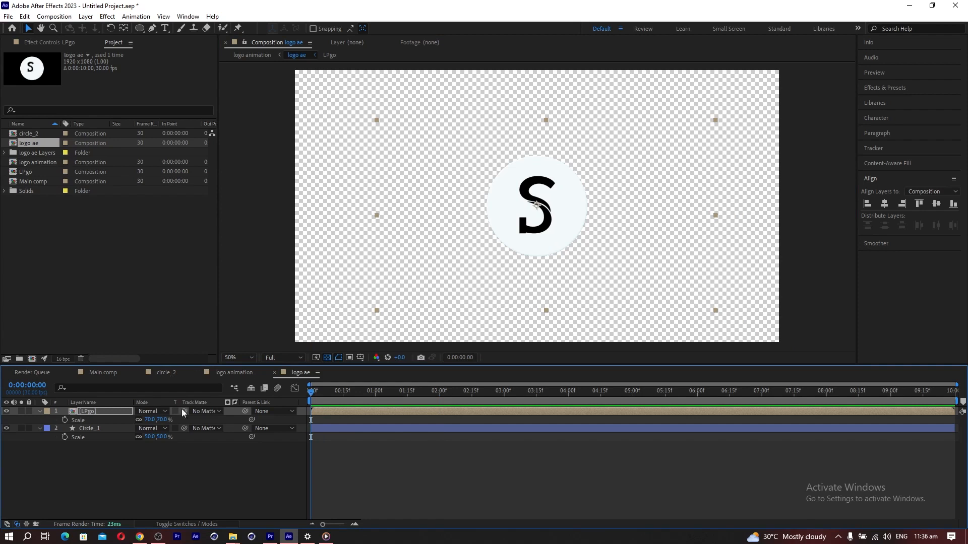
left_click(150, 420)
left_click(126, 482)
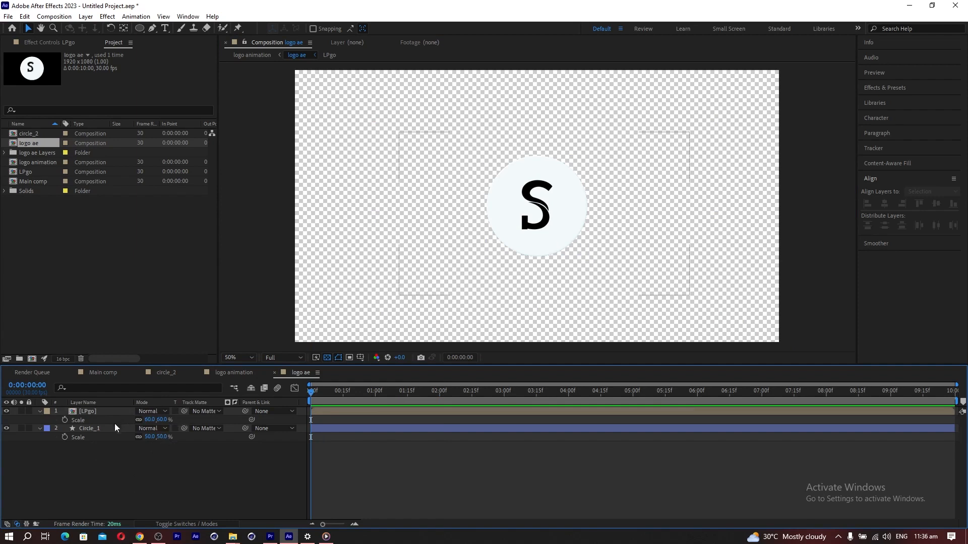
left_click(64, 419)
left_click(64, 436)
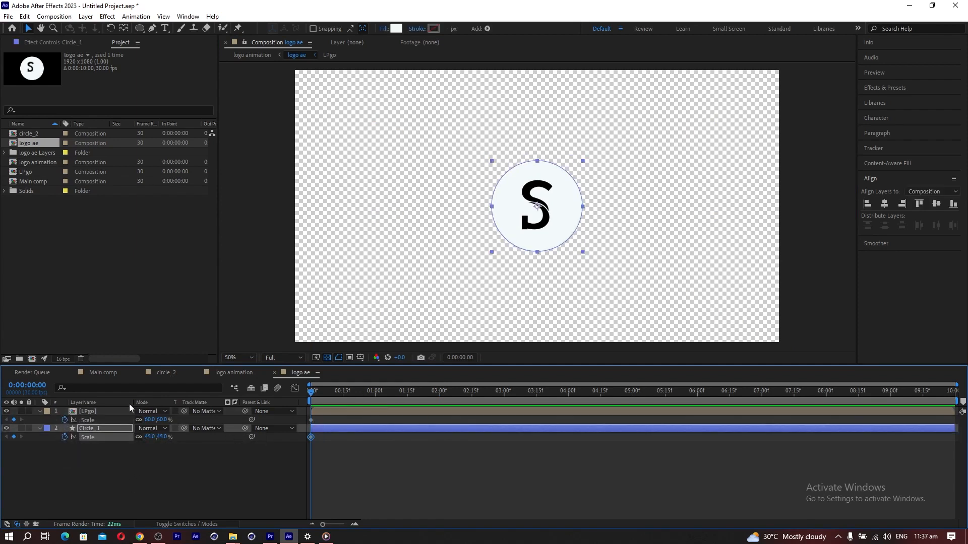
- Use LPgo as an inverted track matte to cut the S out of Circle_1, and turn off the transparency grid
left_click_drag(183, 429, 103, 413)
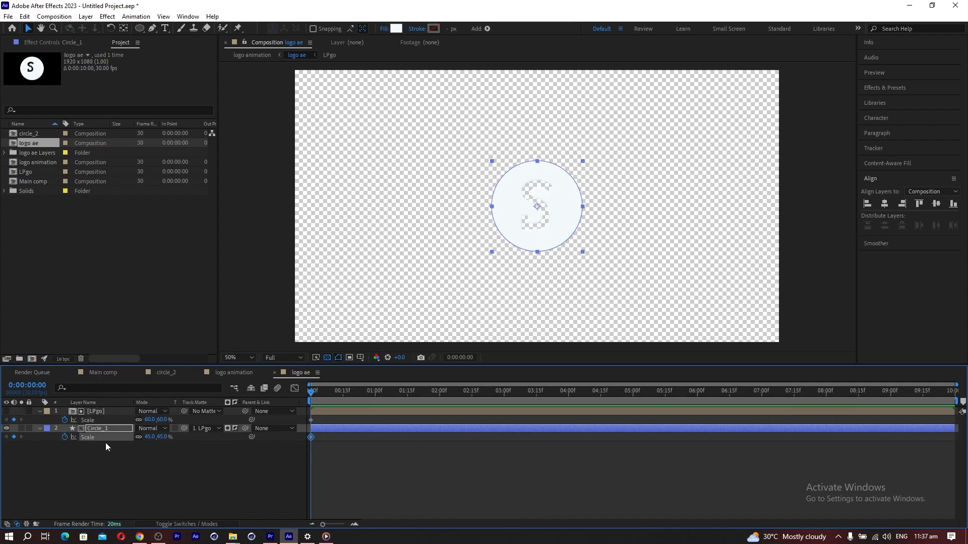
left_click_drag(313, 392, 337, 400)
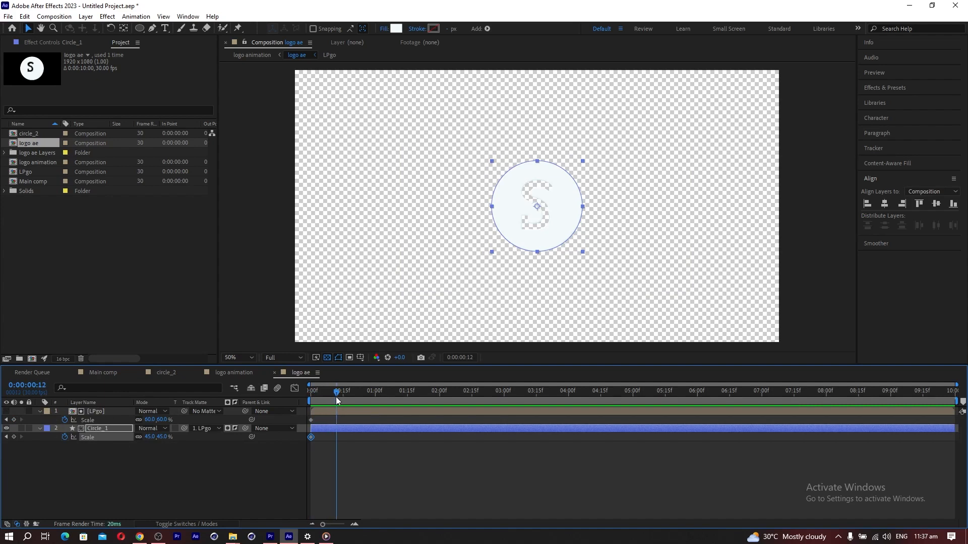
left_click(326, 357)
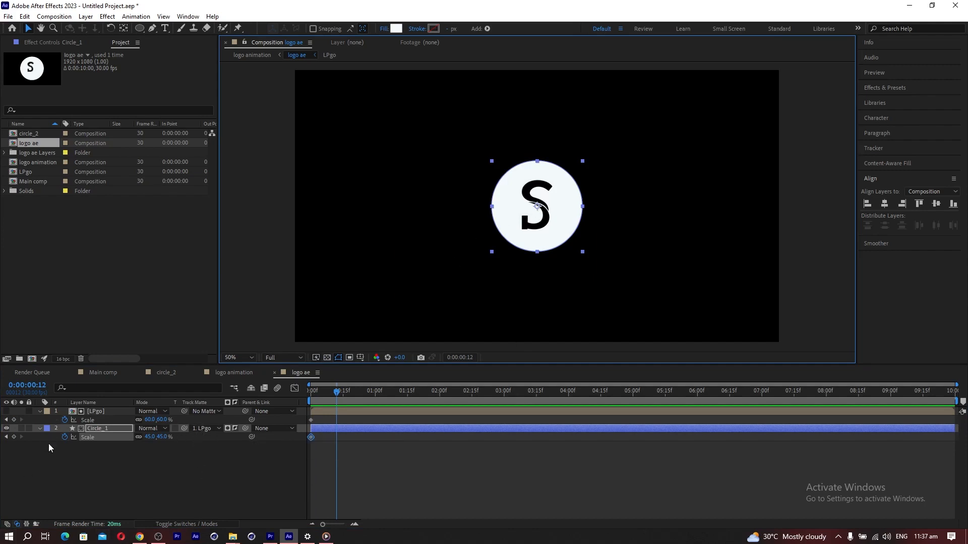
- At 0:00:00:00, enlarge LPgo's Scale to 352% and set Circle_1's Scale to 40%
mouse_move(313, 393)
left_mouse_down()
mouse_move(371, 401)
mouse_move(310, 392)
left_mouse_up()
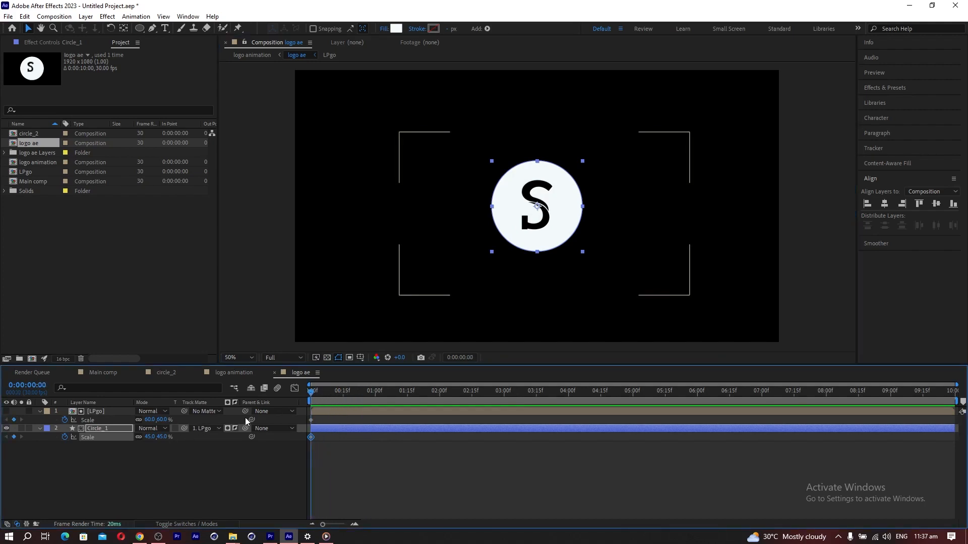
left_click_drag(149, 420, 217, 425)
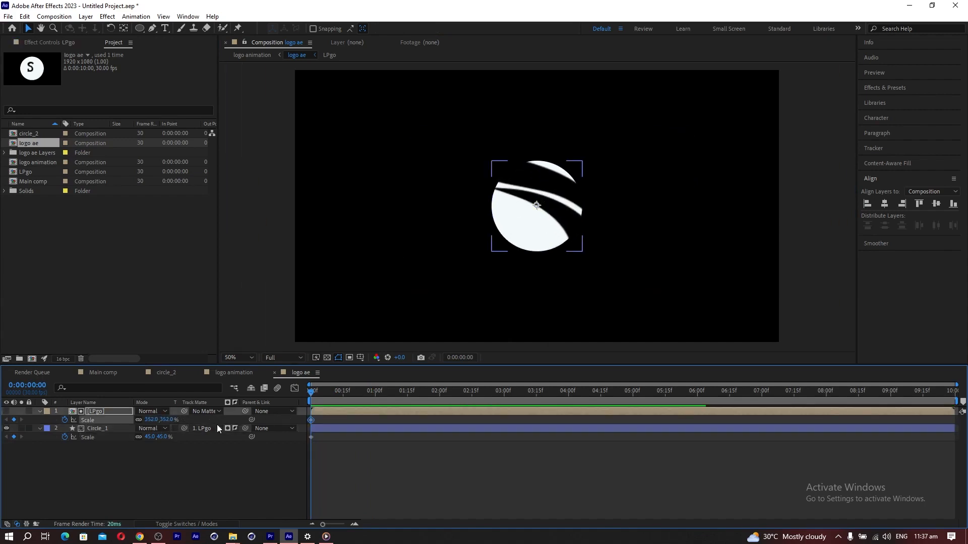
left_click_drag(152, 437, 151, 438)
left_click(147, 437)
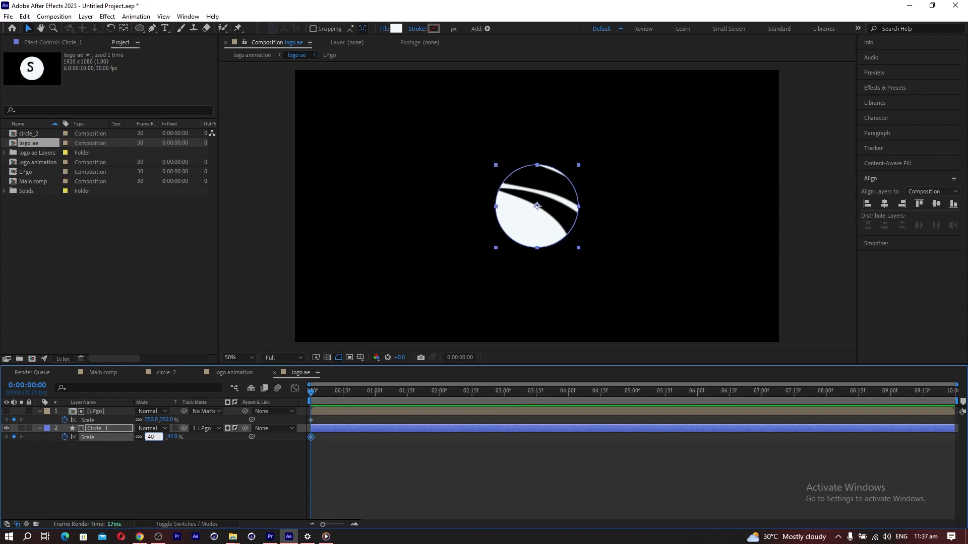
type("40")
left_click(151, 474)
- Enlarge LPgo's Scale at 0:00:00:00 further to well over 1000%, and display the layer switches in the timeline
left_click_drag(151, 419, 799, 332)
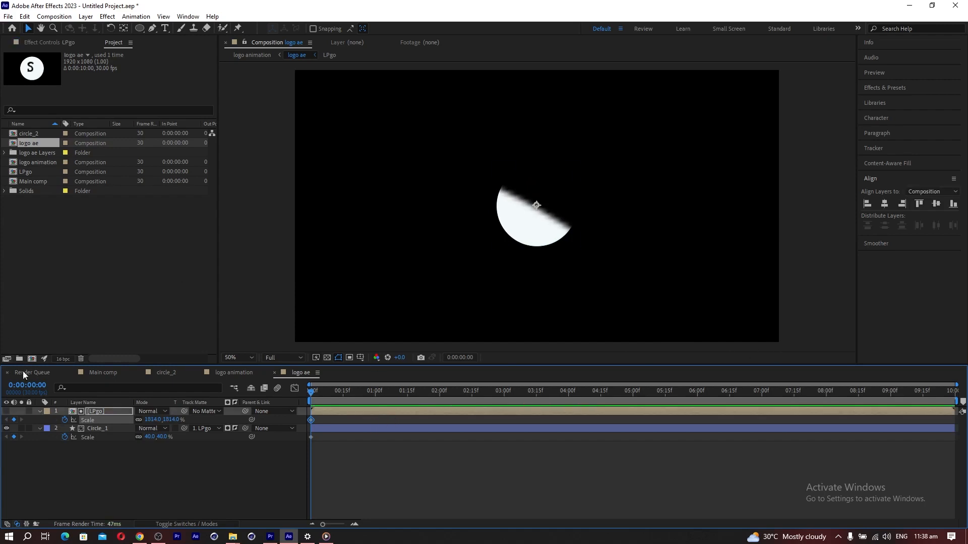
left_click(186, 524)
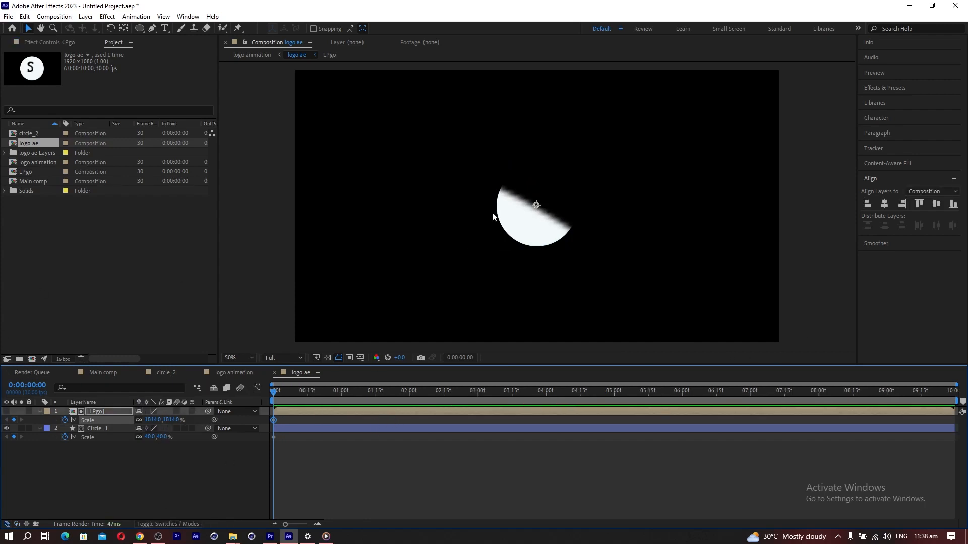
- Enable continuous rasterization for LPgo in logo ae and for both artwork layers inside the LPgo composition
left_click(146, 410)
double_click(102, 412)
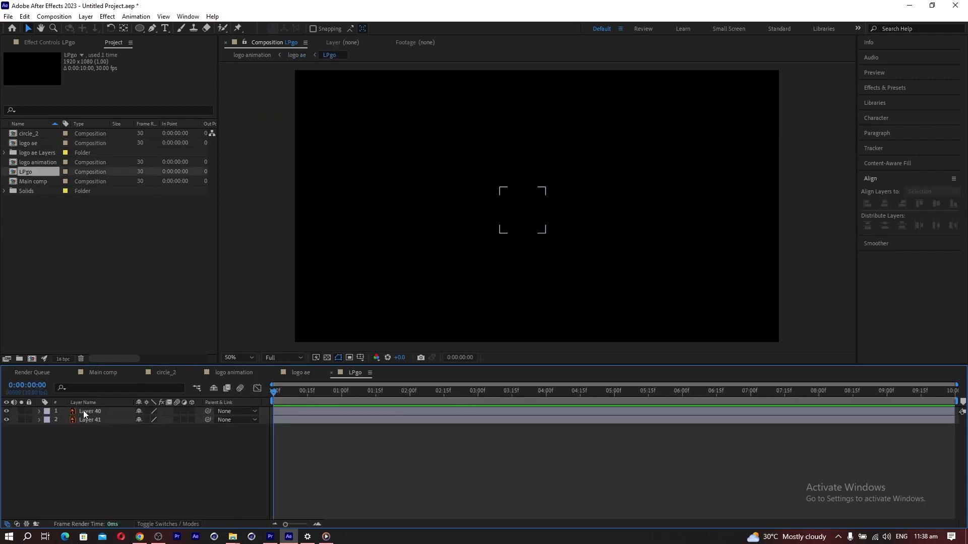
left_click_drag(147, 410, 146, 418)
left_click(303, 373)
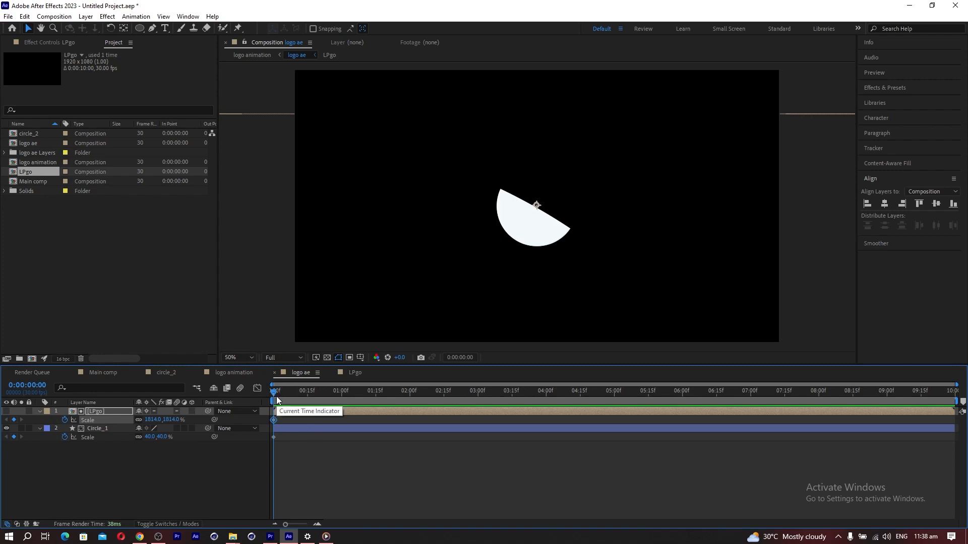
- Add a Position keyframe for LPgo at 0:00:01:26 and set its starting Position at 0:00:00:00 to about 850, 616
key("shift+p")
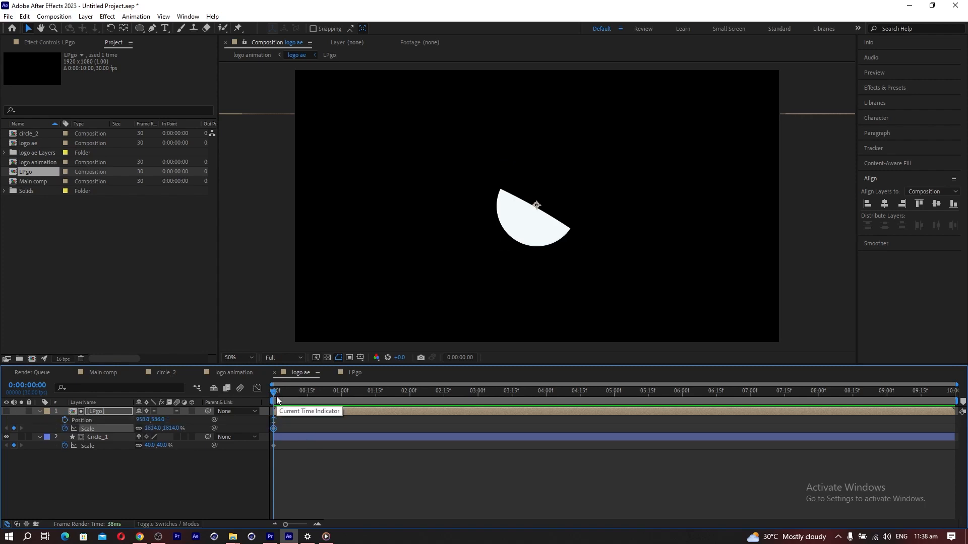
left_click(67, 419)
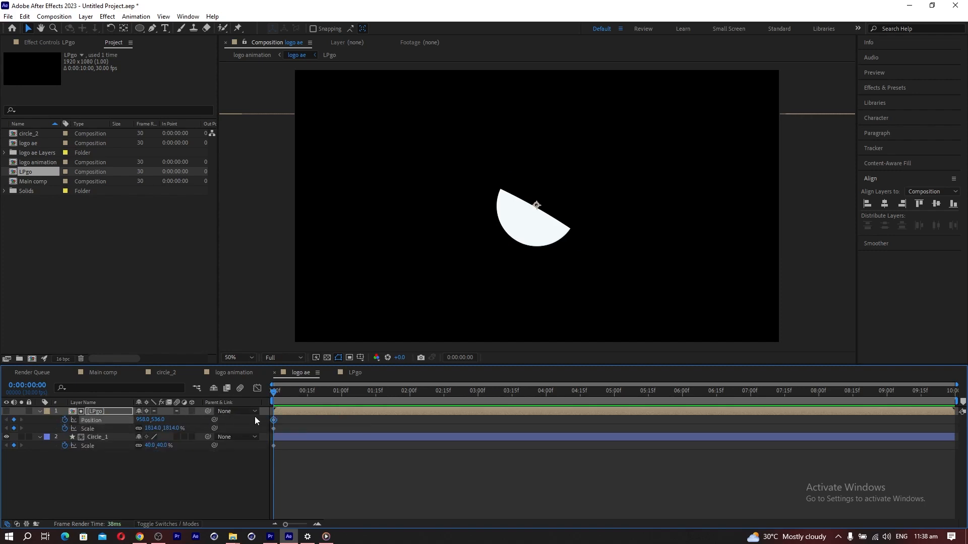
left_click_drag(273, 420, 398, 437)
left_click_drag(157, 421, 214, 410)
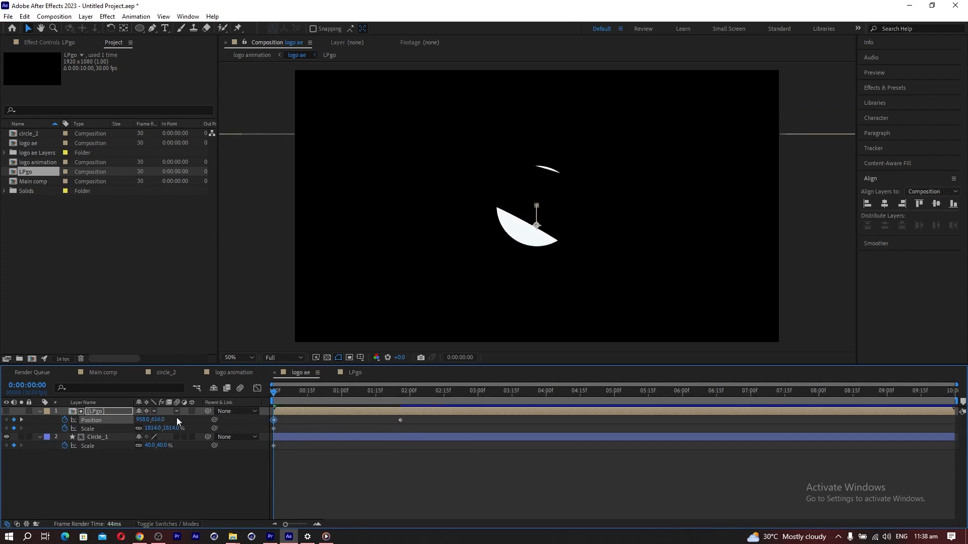
left_click_drag(143, 419, 90, 414)
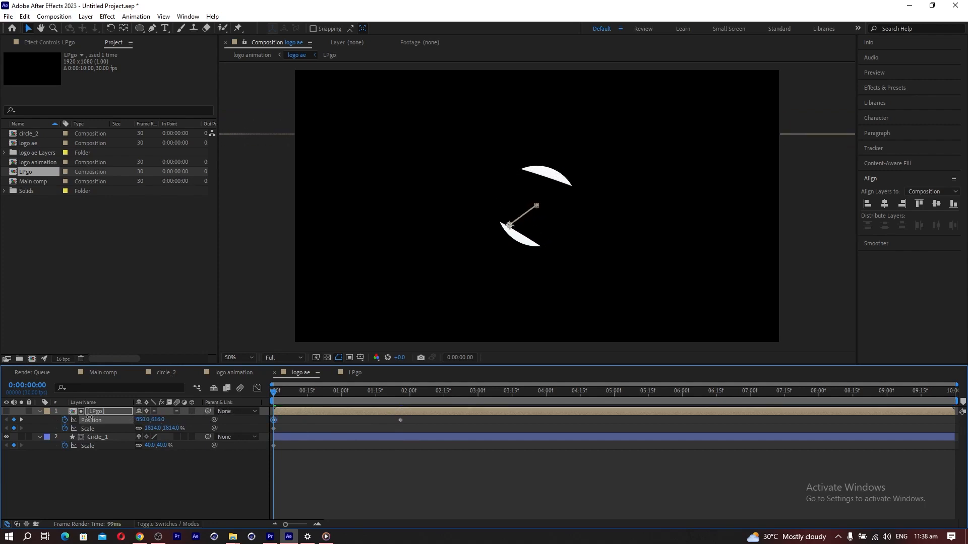
- At 0:00:00:00, increase LPgo's Scale to 2594% and refine its starting Position to X 818 with a lower Y placement
left_click_drag(152, 430, 437, 410)
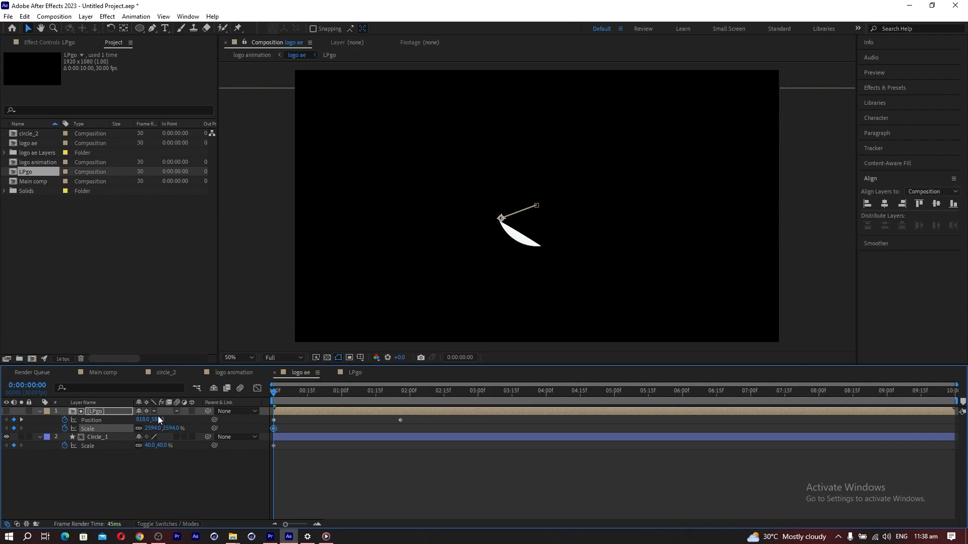
left_click_drag(155, 419, 202, 407)
- At 0:00:01:26, set LPgo's Scale to 94% and Circle_1's Scale to 70%
left_click_drag(276, 396, 400, 391)
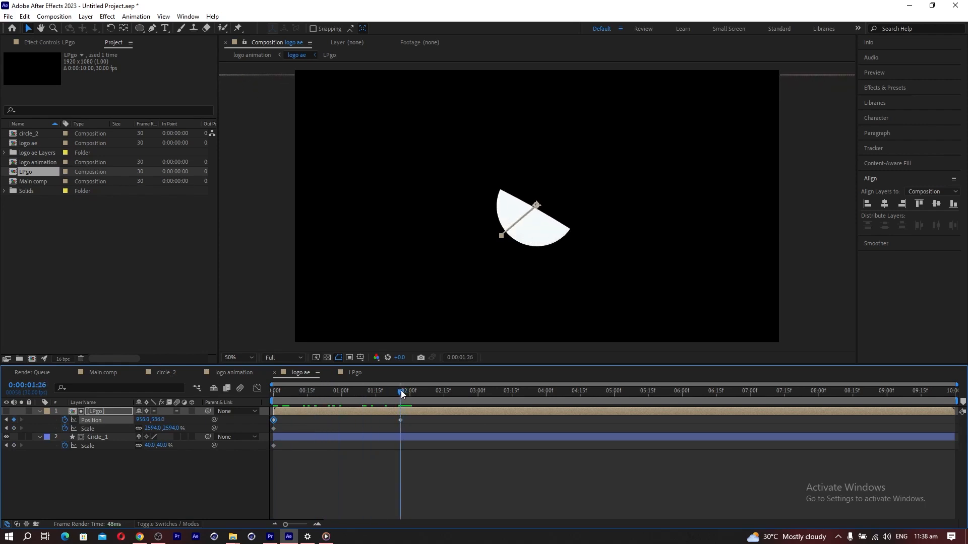
mouse_move(153, 428)
left_mouse_down()
mouse_move(146, 429)
mouse_move(150, 446)
mouse_move(160, 445)
left_mouse_up()
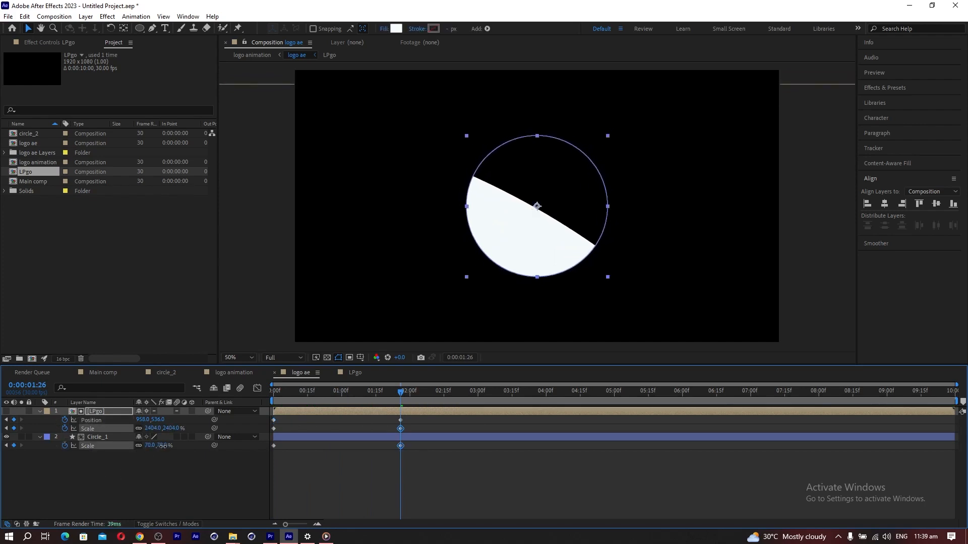
left_click(154, 437)
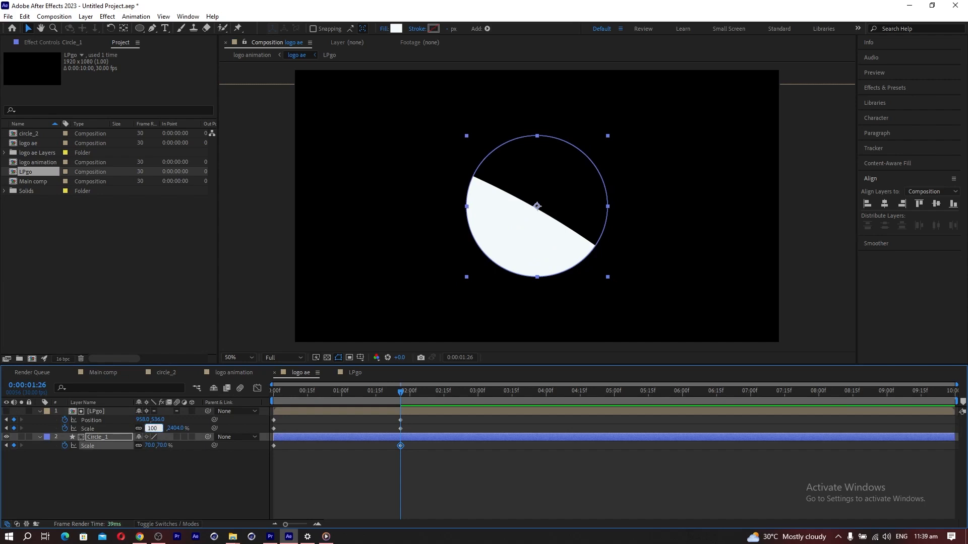
type("100")
key("Return")
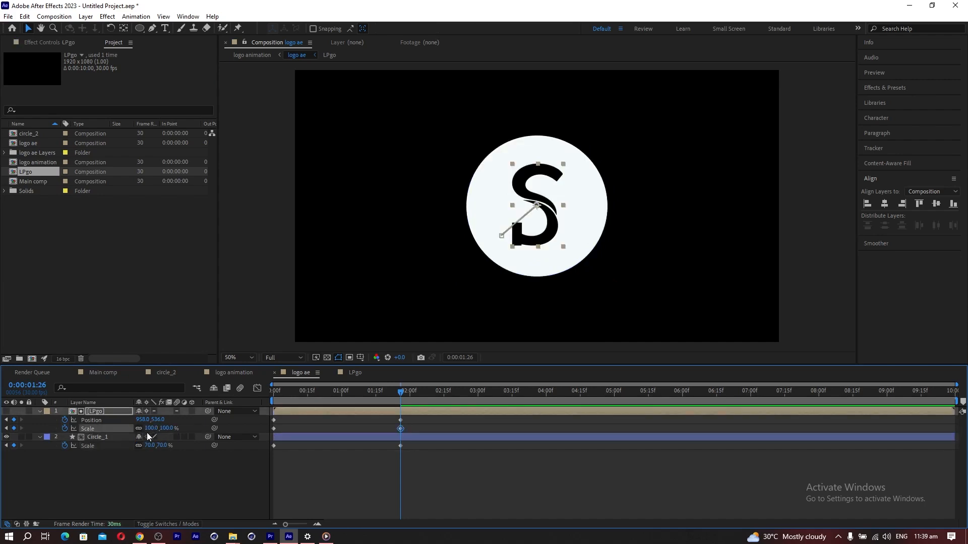
left_click_drag(150, 432, 146, 432)
- Easy Ease all keyframes of both layers with a fast start and long slowdown, and preview the animation up to 0:00:02:05
left_click_drag(326, 395, 251, 469)
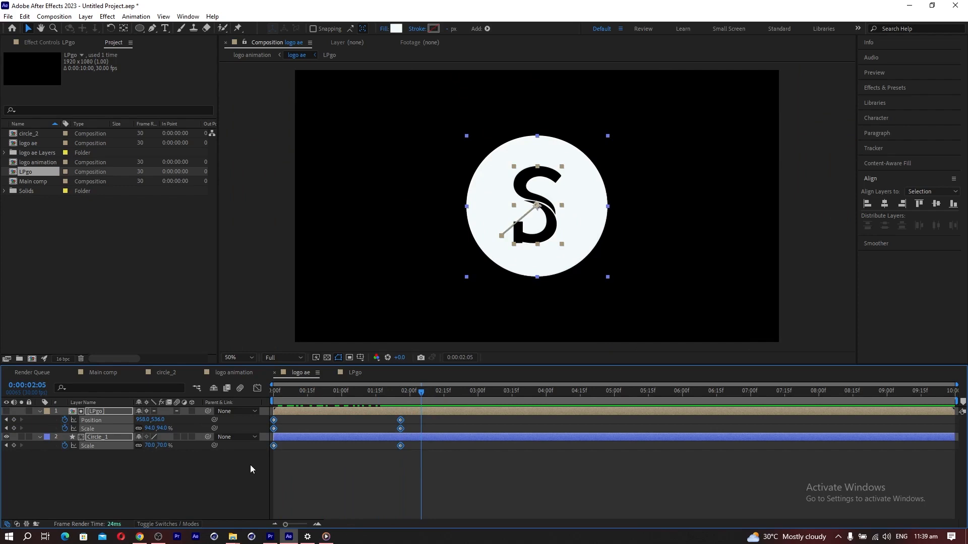
key("F9")
left_click(257, 388)
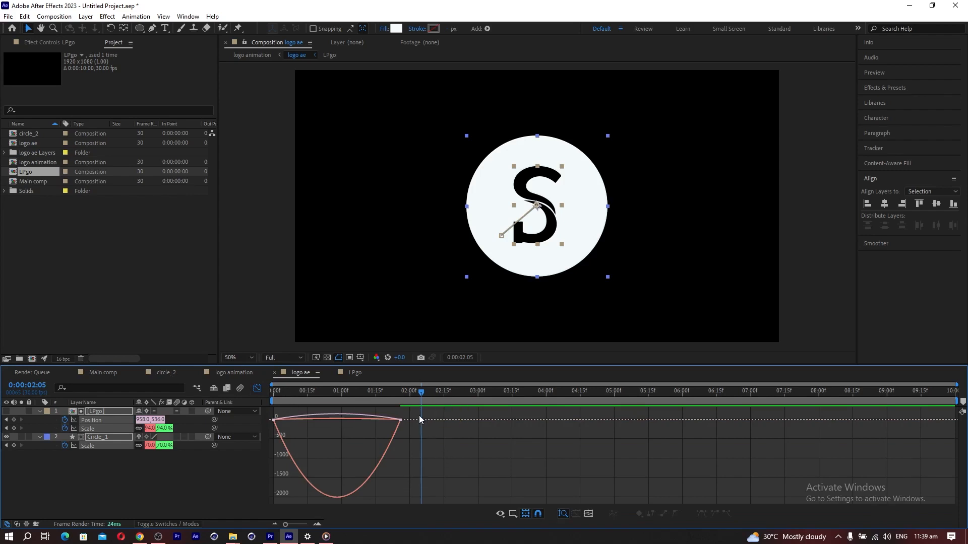
left_click_drag(398, 422, 328, 419)
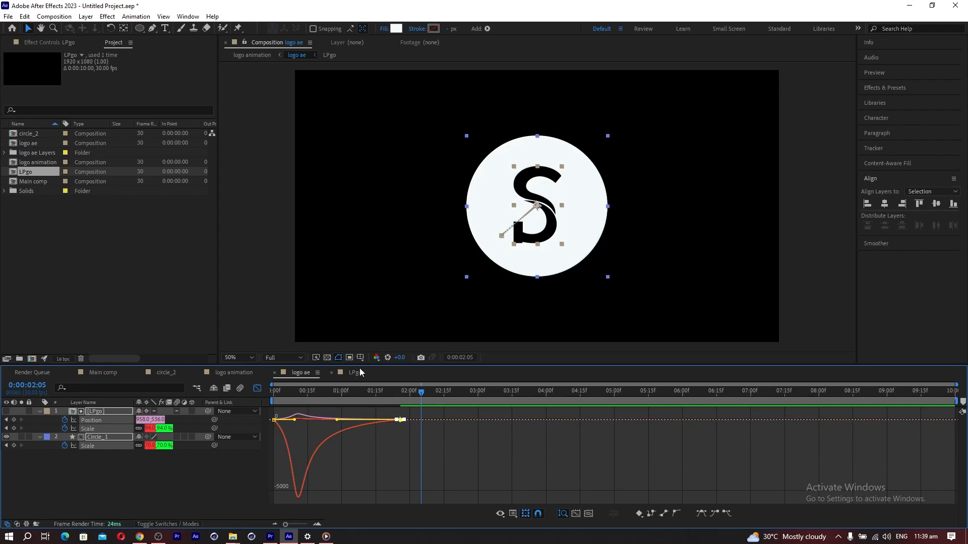
left_click(258, 387)
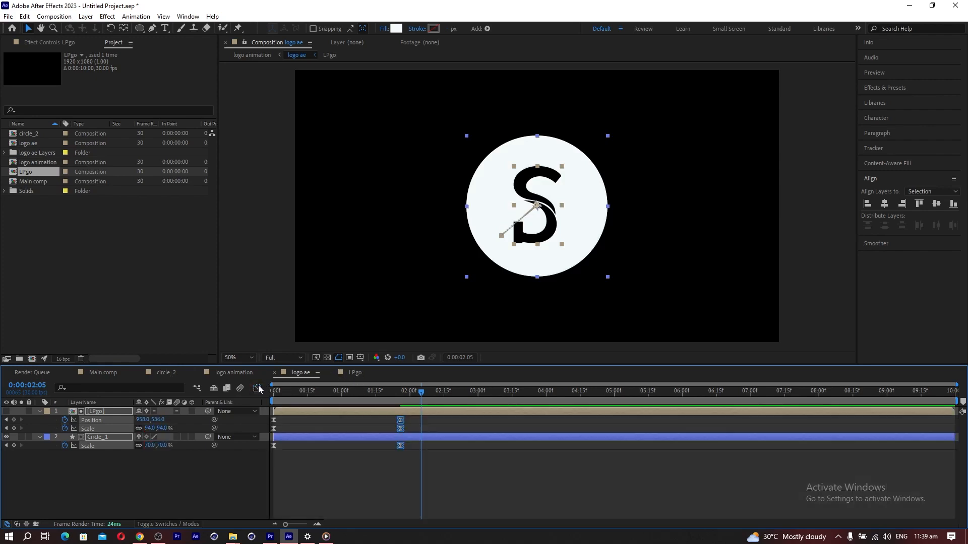
key("space")
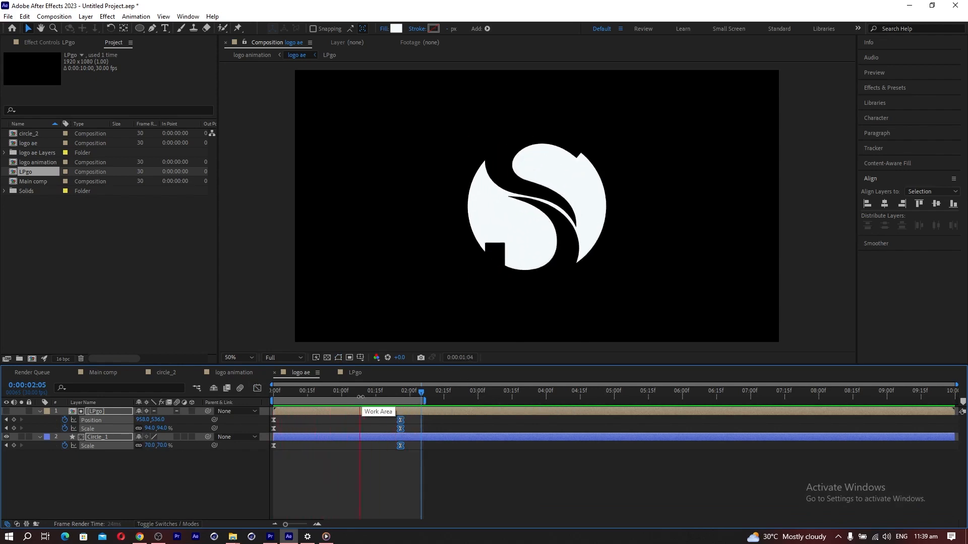
left_click_drag(305, 392, 398, 399)
- Add the logo ae composition to Main comp as the top layer
key("Caps_Lock")
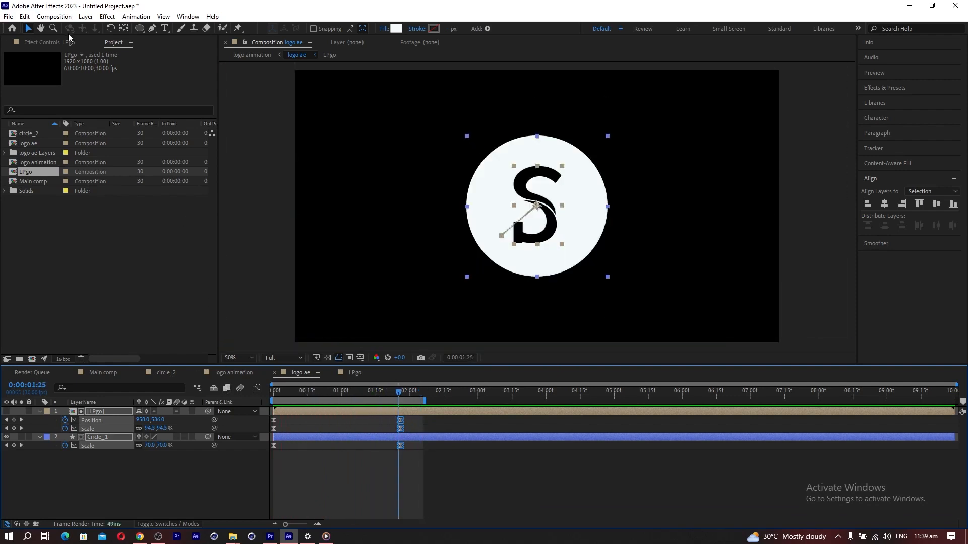
left_click(52, 42)
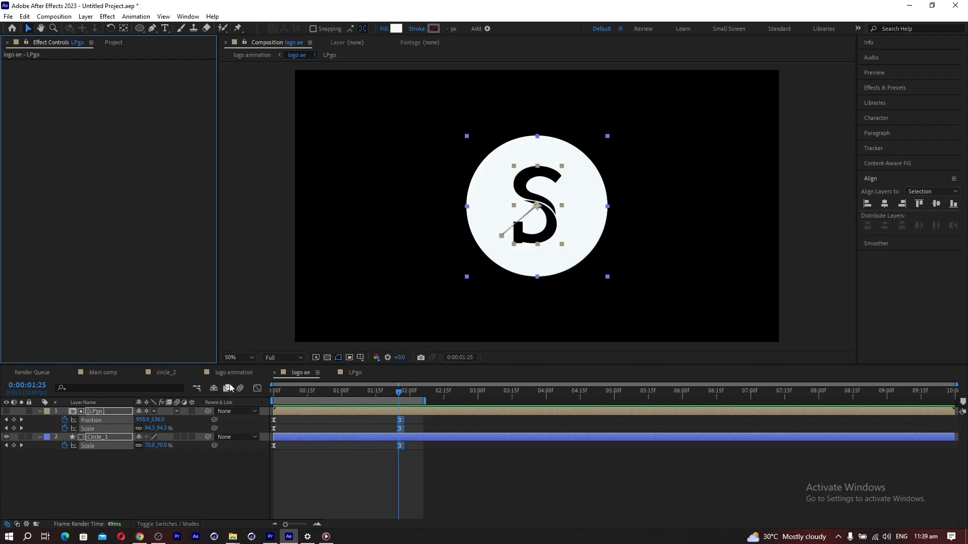
left_click(114, 43)
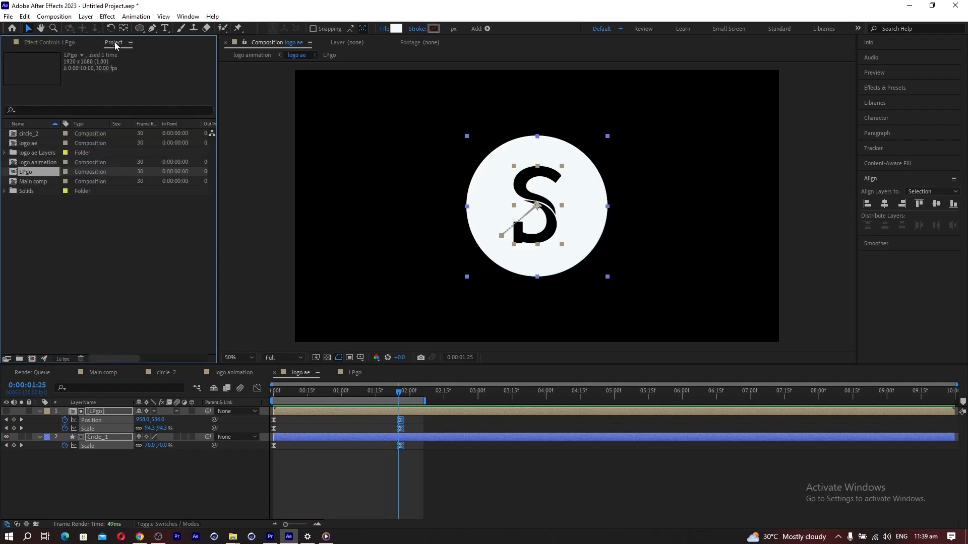
left_click(28, 143)
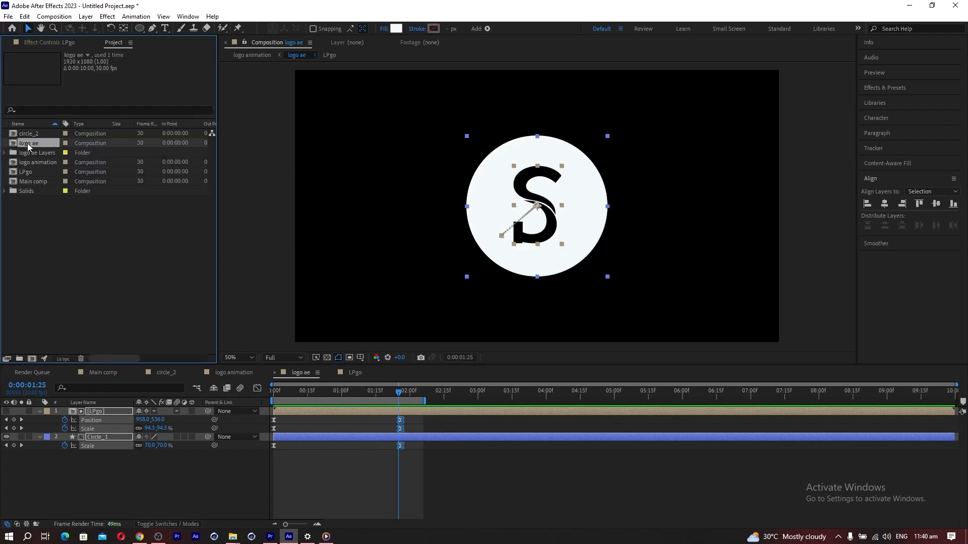
left_click_drag(97, 387, 93, 412)
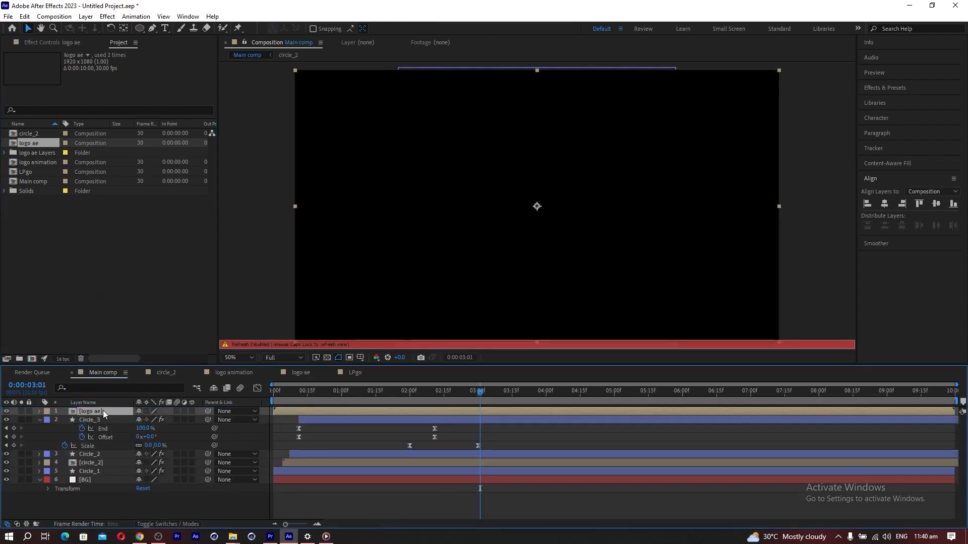
key("Caps_Lock")
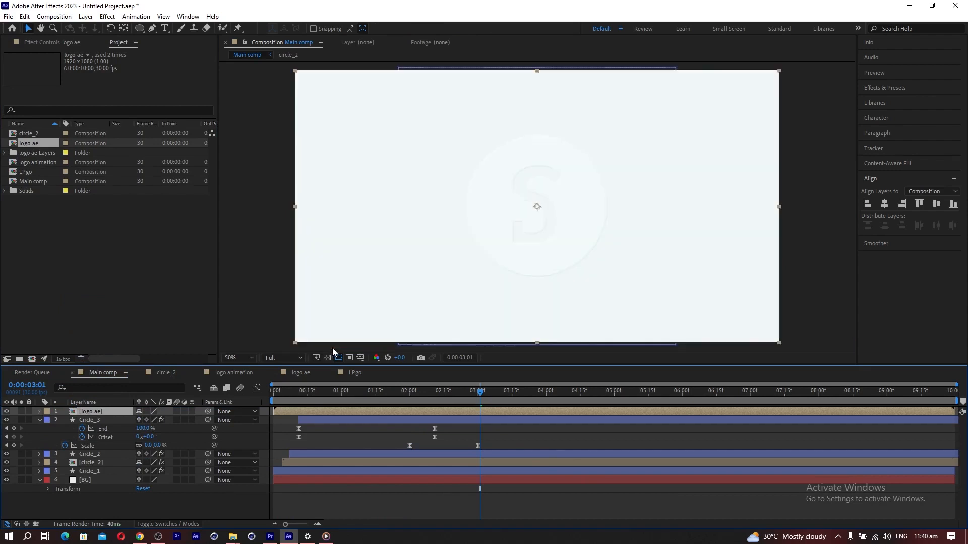
- Shift the logo ae layer in Main comp to start at about 0:00:02:12, checking its timing against Circle_3's shrinking
left_click_drag(333, 399, 547, 413)
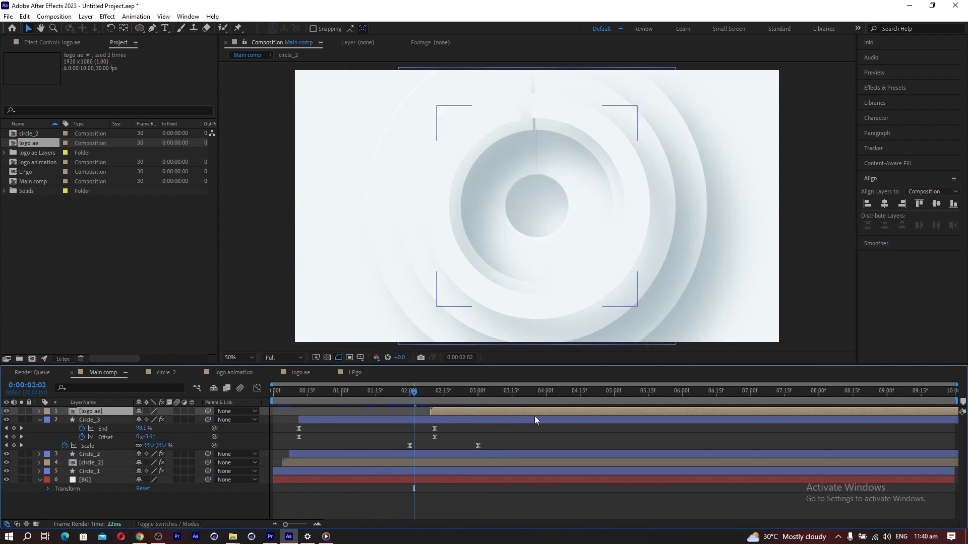
left_click_drag(421, 392, 453, 400)
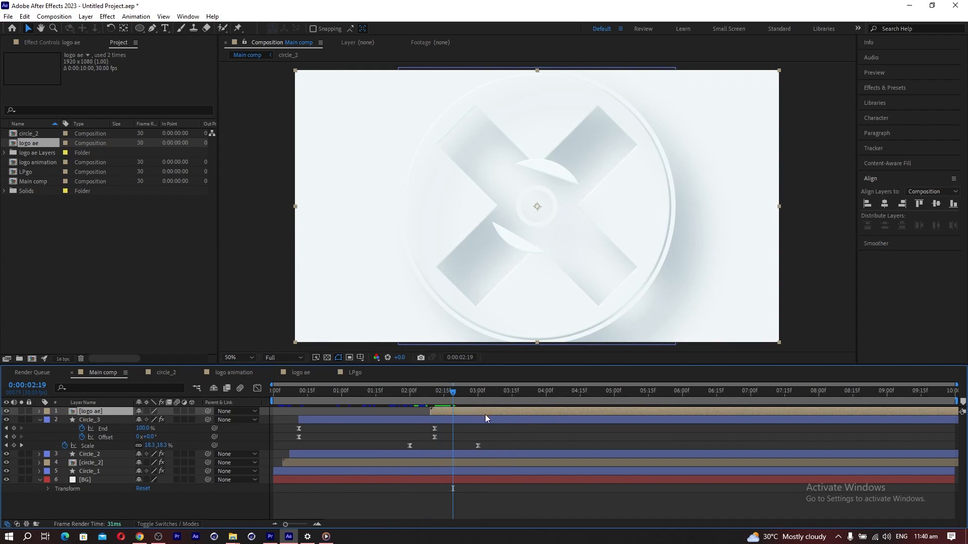
left_click_drag(465, 412, 544, 411)
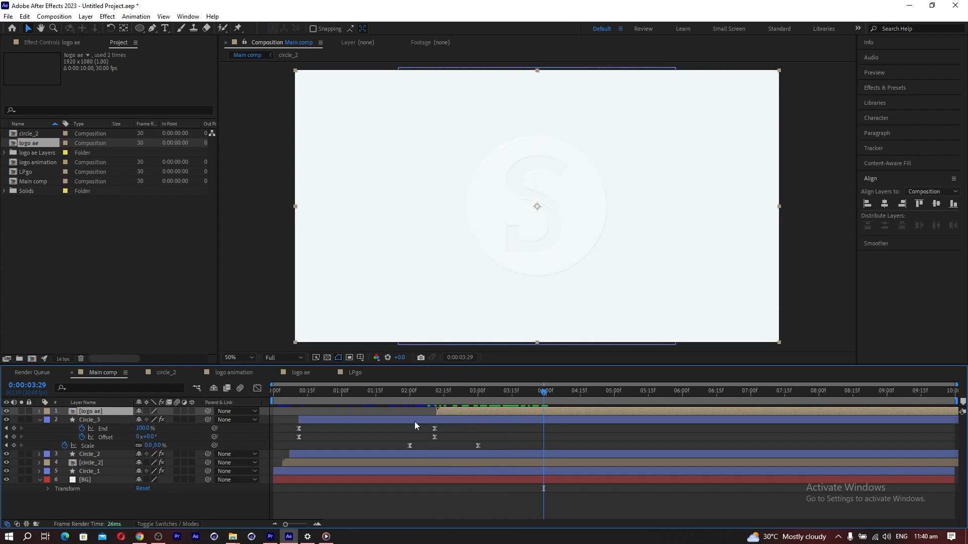
- Copy the Drop Shadow effect from Circle_2 onto the logo ae layer and scrub through the reveal
left_click(92, 455)
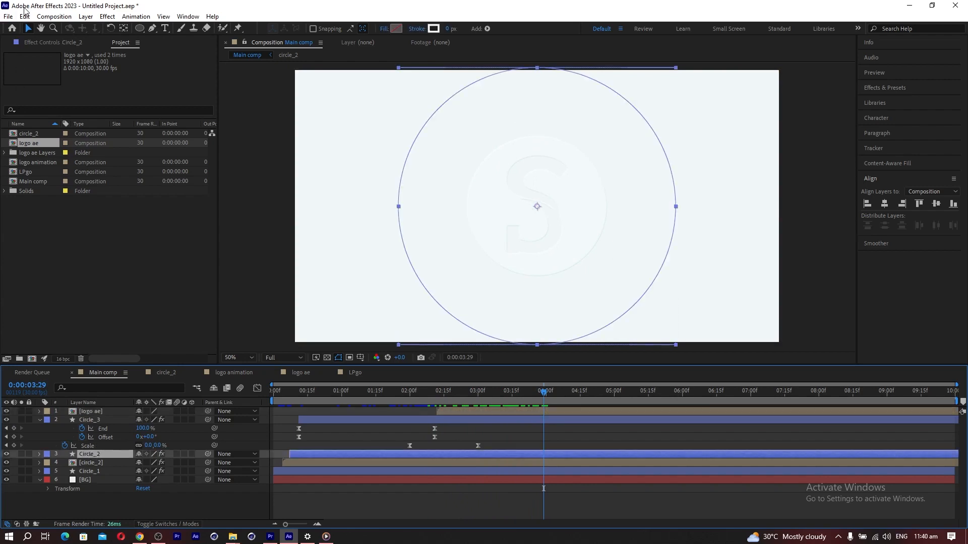
left_click(35, 43)
left_click(41, 66)
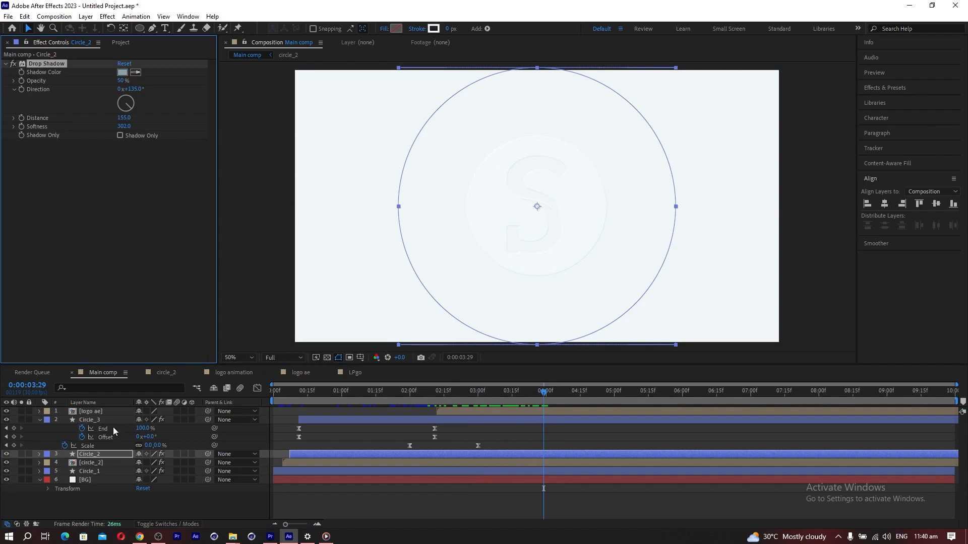
left_click(99, 411)
key("ctrl+v")
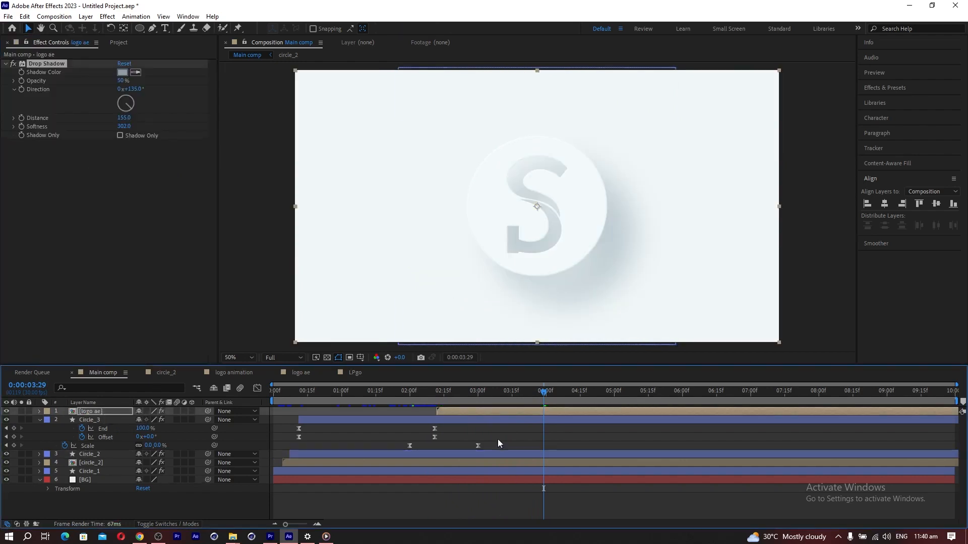
left_click_drag(434, 388, 530, 407)
- In logo ae, move the ending Position and Scale keyframes to 0:00:01:15, and review the faster reveal in Main comp
left_click(355, 373)
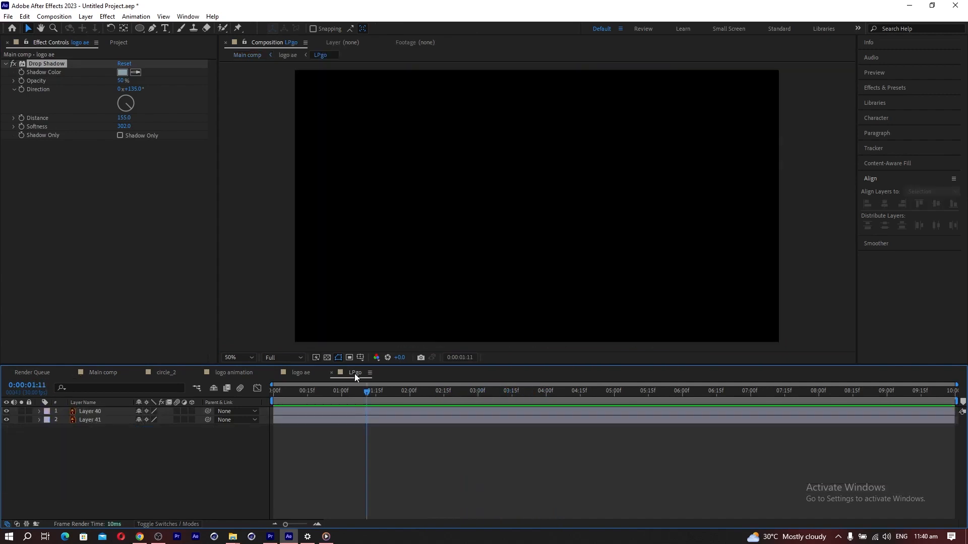
left_click(302, 374)
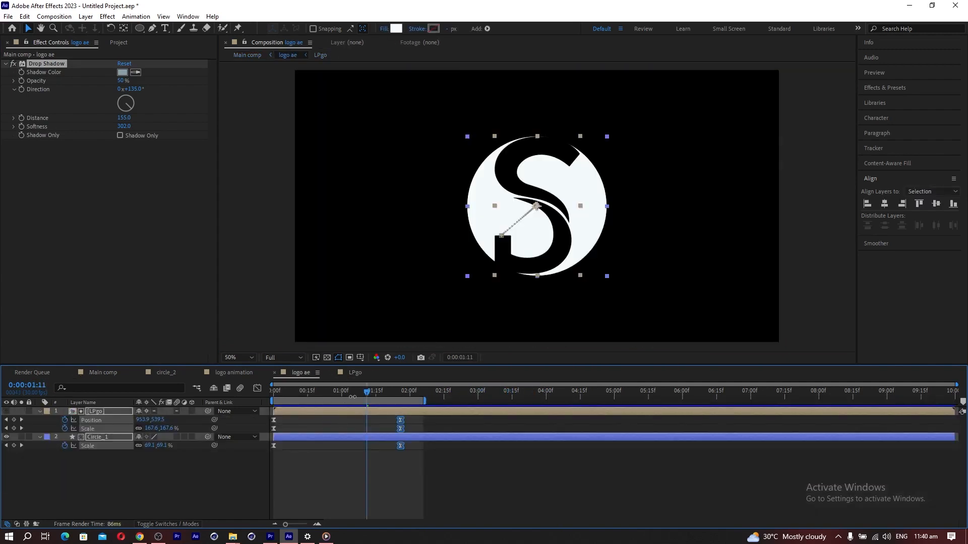
left_click_drag(369, 394, 342, 395)
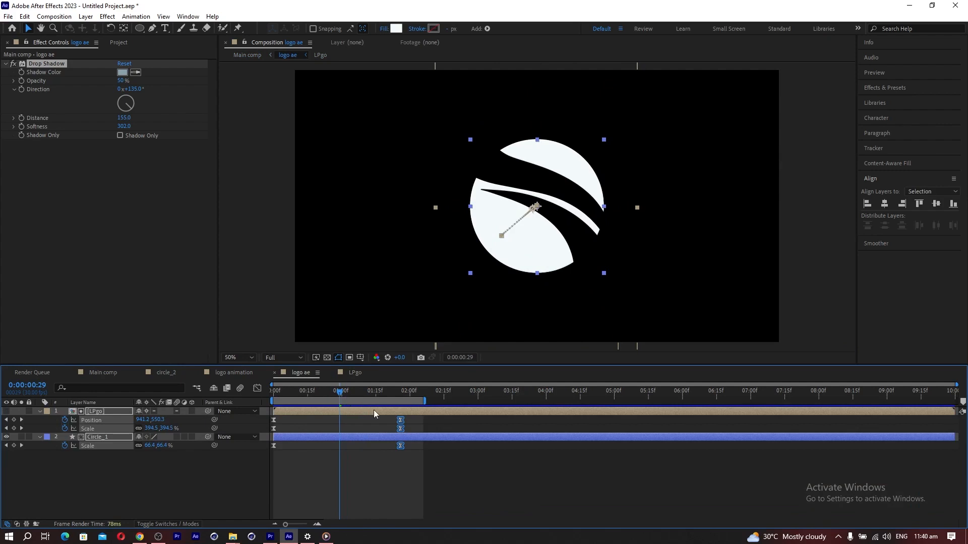
left_click_drag(413, 418, 379, 443)
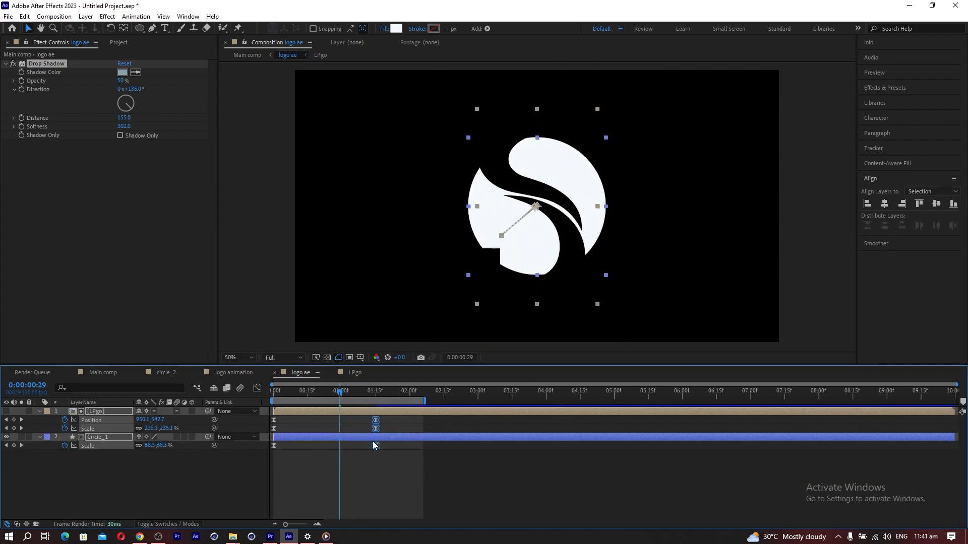
left_click(108, 373)
left_click_drag(455, 392, 580, 409)
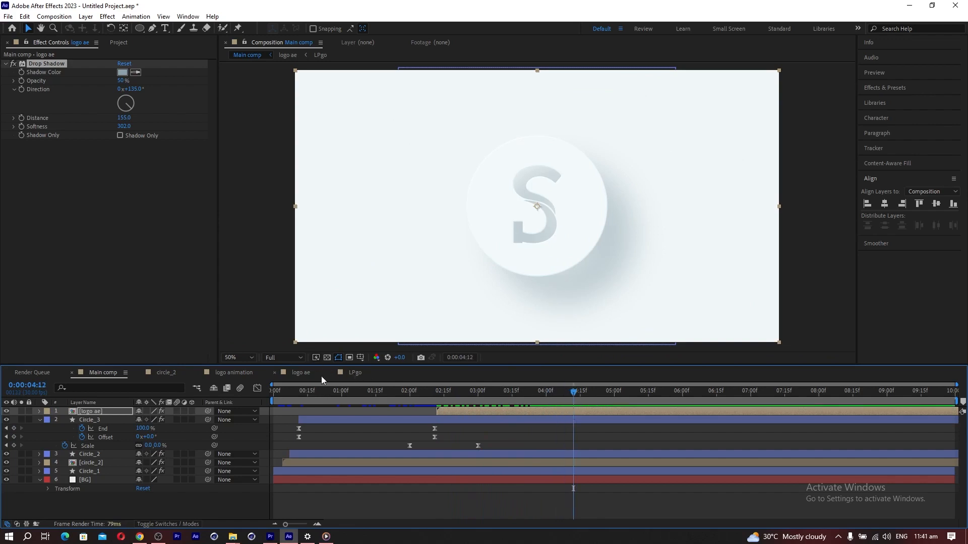
- Move the ending keyframes in logo ae earlier to about 0:00:01:00, and check the reveal in Main comp again
left_click(307, 376)
left_click_drag(376, 422, 341, 424)
left_click(104, 373)
left_click_drag(430, 401, 538, 415)
- Adjust the logo ae layer's Drop Shadow to 90% Opacity, 156° Direction, Distance 30 and Softness 310
left_click(94, 413)
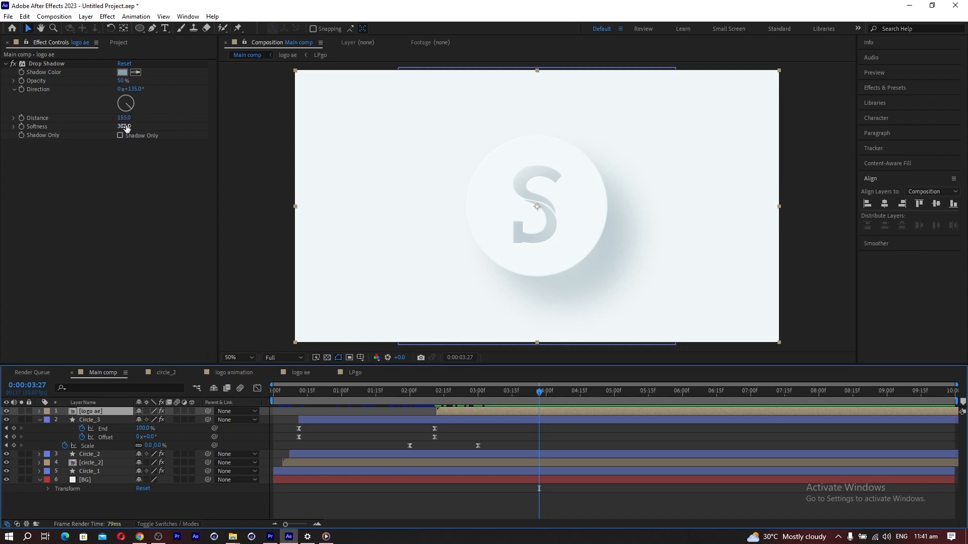
left_click_drag(120, 81, 151, 84)
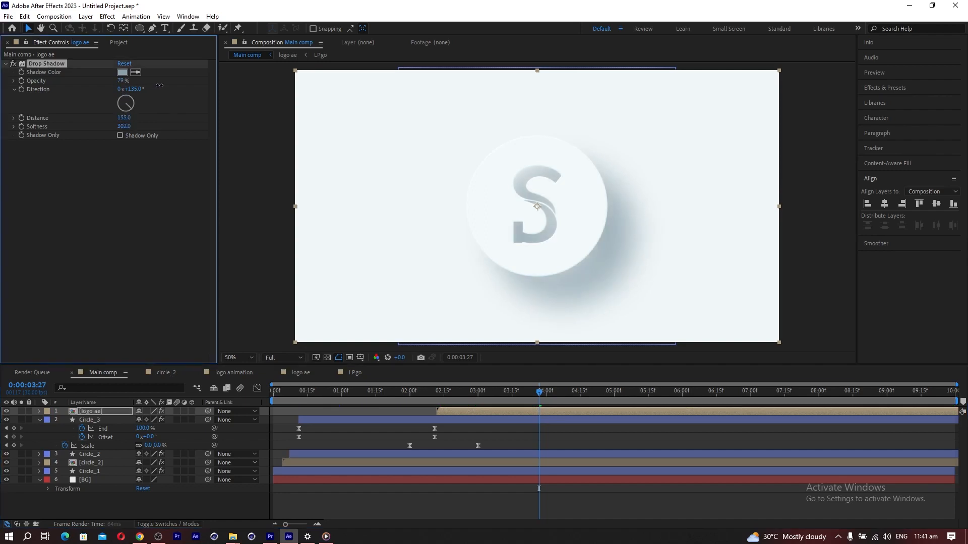
left_click_drag(126, 120, 73, 119)
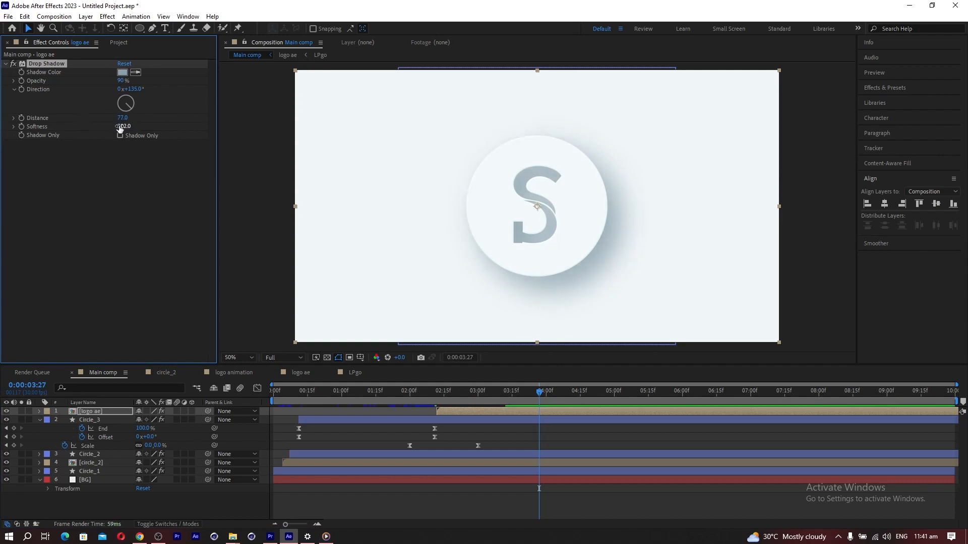
left_click_drag(119, 126, 121, 125)
left_click_drag(125, 110, 90, 122)
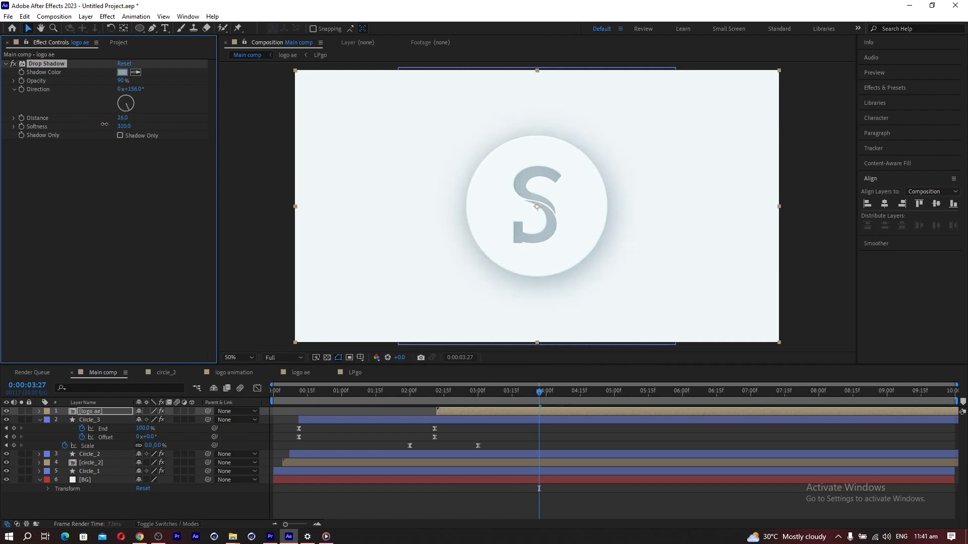
- Keyframe the logo ae shadow's Opacity, Distance and Softness at 0:00:03:04, and set them to 100%, 111 and 332 at 0:00:02:20
left_click_drag(513, 394, 488, 395)
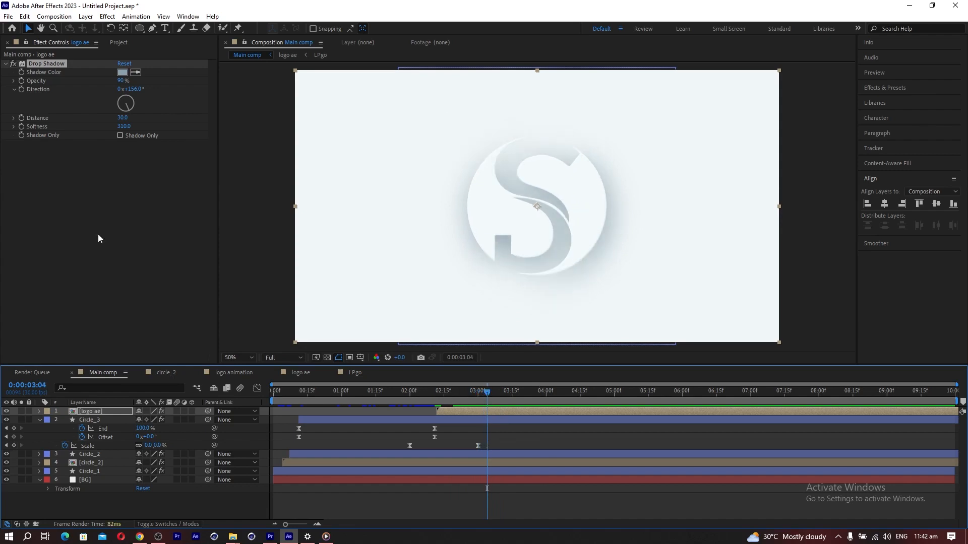
left_click(22, 79)
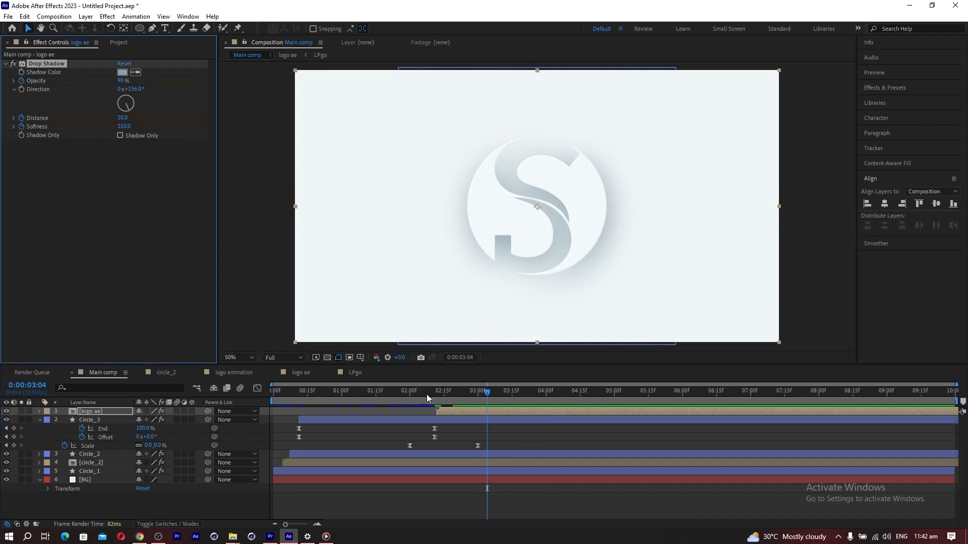
left_click_drag(444, 391, 455, 394)
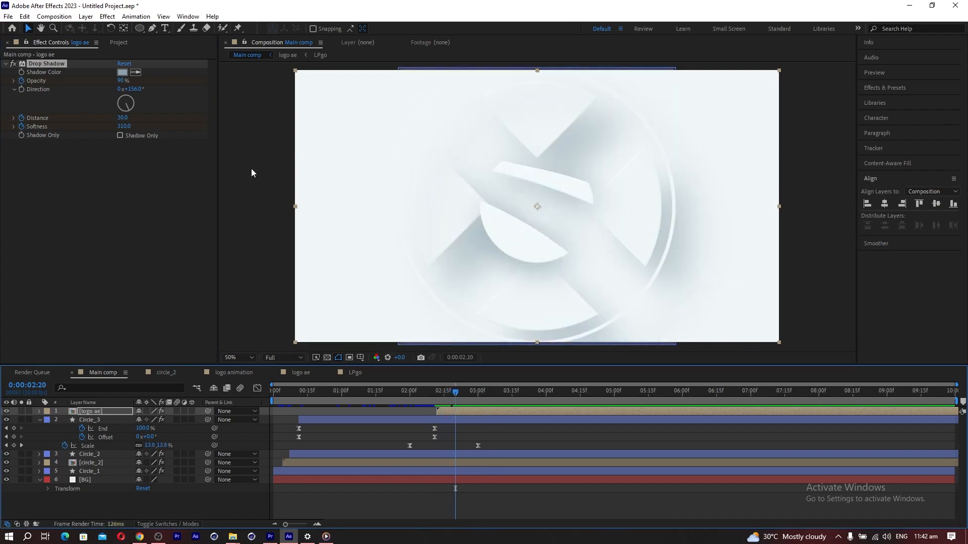
mouse_move(125, 121)
left_mouse_down()
mouse_move(217, 114)
mouse_move(156, 110)
mouse_move(195, 120)
mouse_move(137, 120)
left_mouse_up()
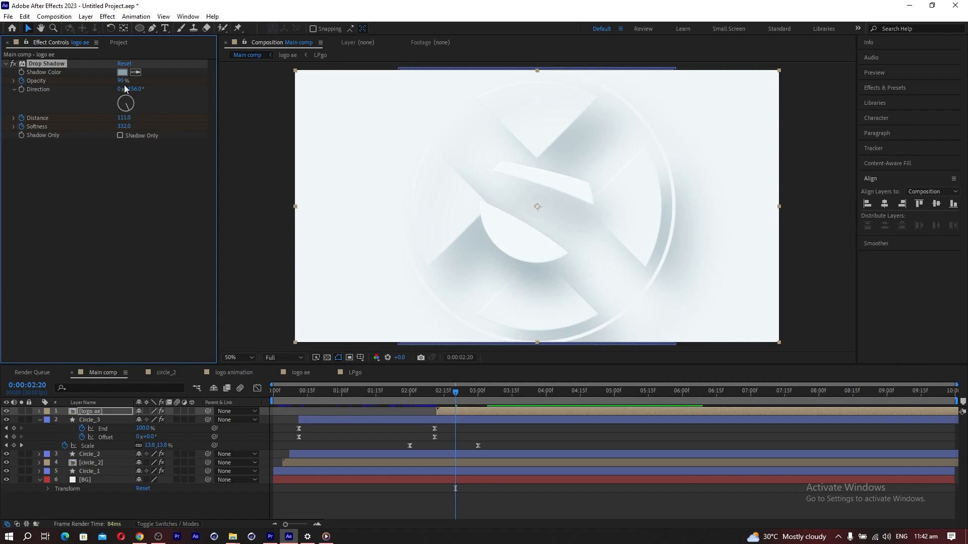
left_click_drag(123, 81, 172, 82)
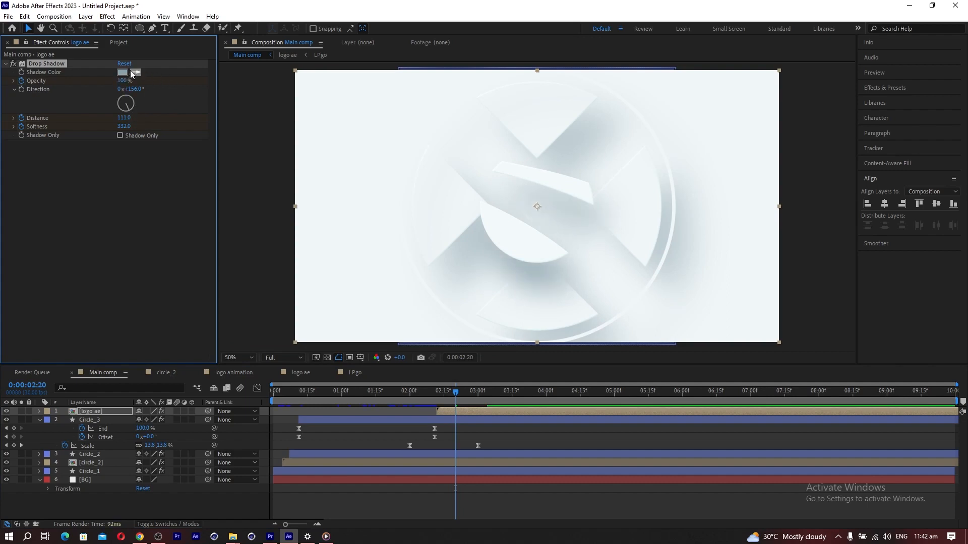
- Keyframe the logo ae layer's Shadow Color at 0:00:03:00, and set it to a more saturated blue at 0:00:02:19
left_click_drag(452, 390, 479, 393)
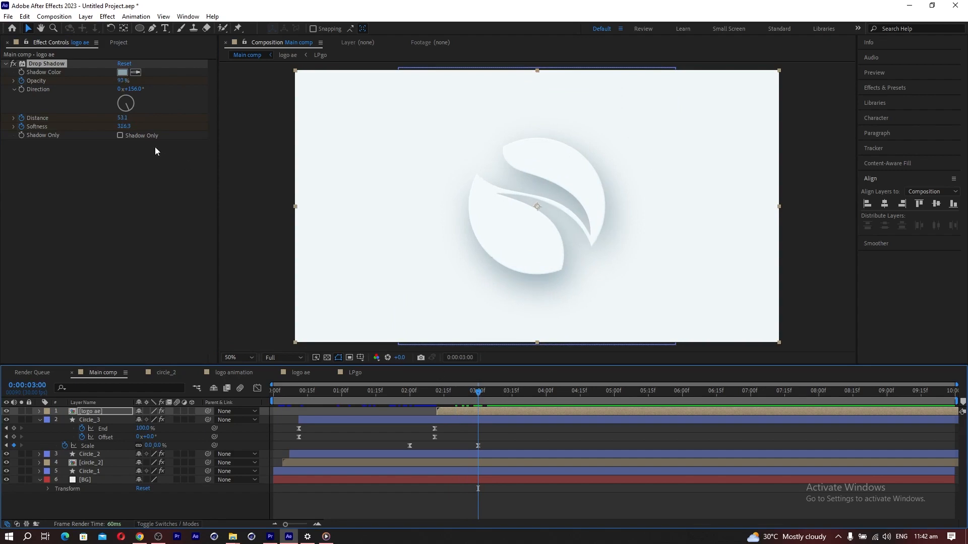
left_click(23, 76)
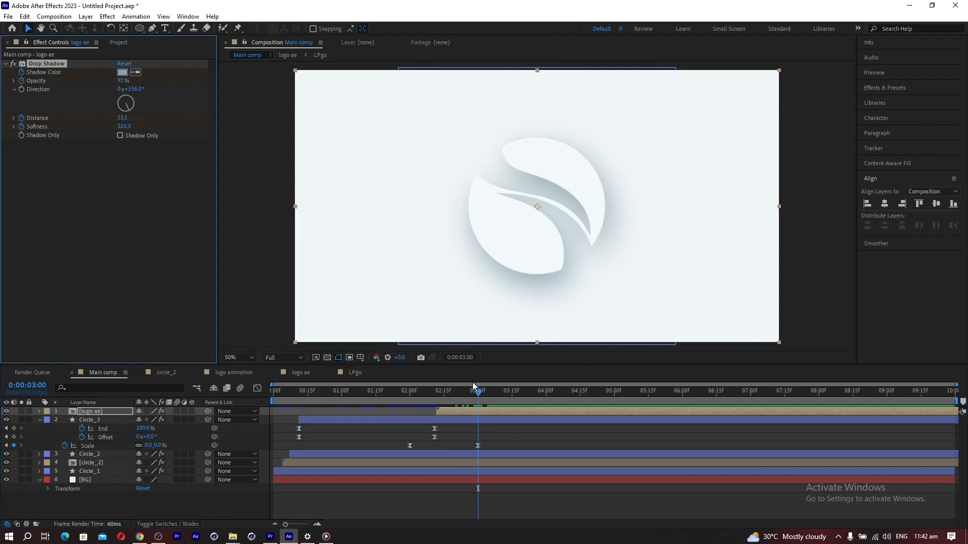
mouse_move(468, 397)
left_mouse_down()
mouse_move(438, 396)
mouse_move(452, 394)
left_mouse_up()
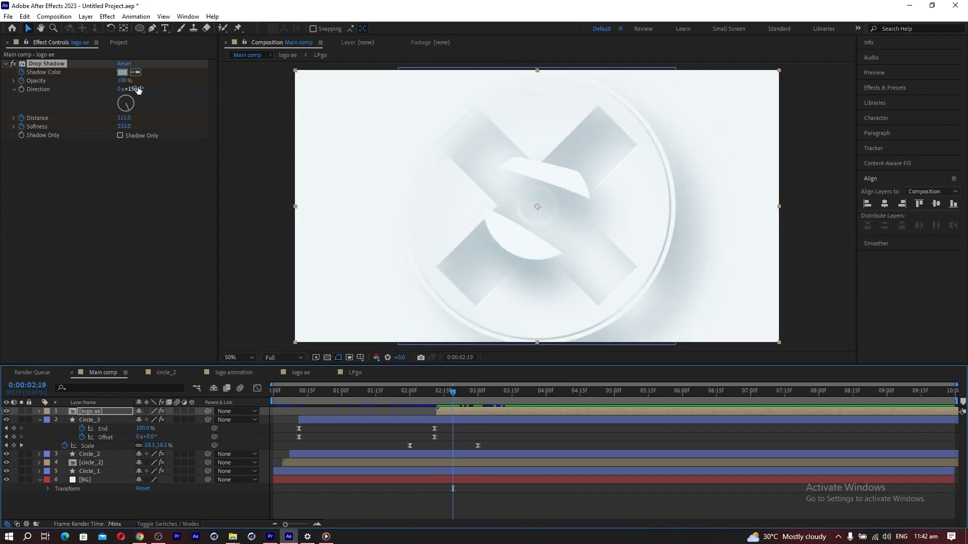
left_click_drag(121, 80, 132, 82)
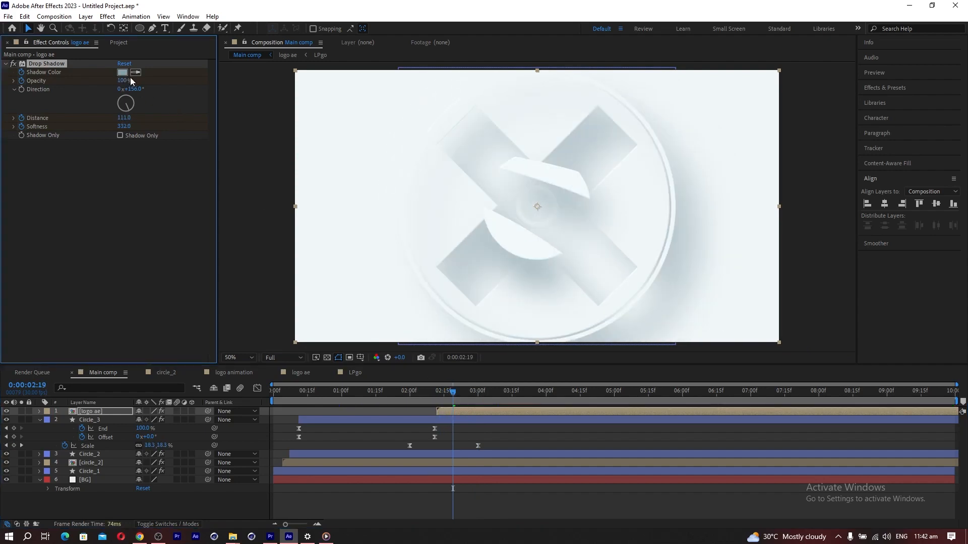
left_click(122, 72)
mouse_move(656, 282)
left_mouse_down()
mouse_move(670, 283)
mouse_move(683, 305)
left_mouse_up()
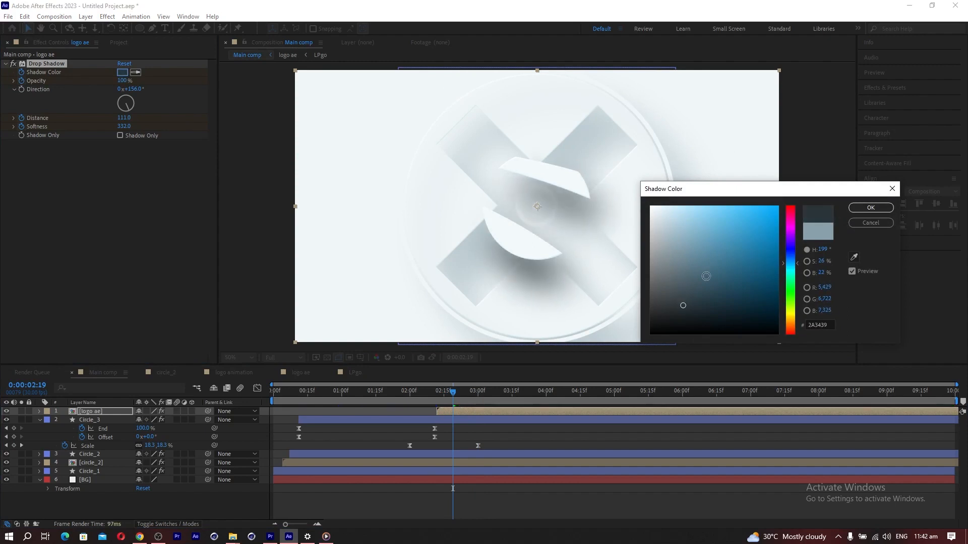
mouse_move(718, 278)
left_mouse_down()
mouse_move(704, 271)
mouse_move(716, 273)
mouse_move(705, 257)
left_mouse_up()
left_click(875, 208)
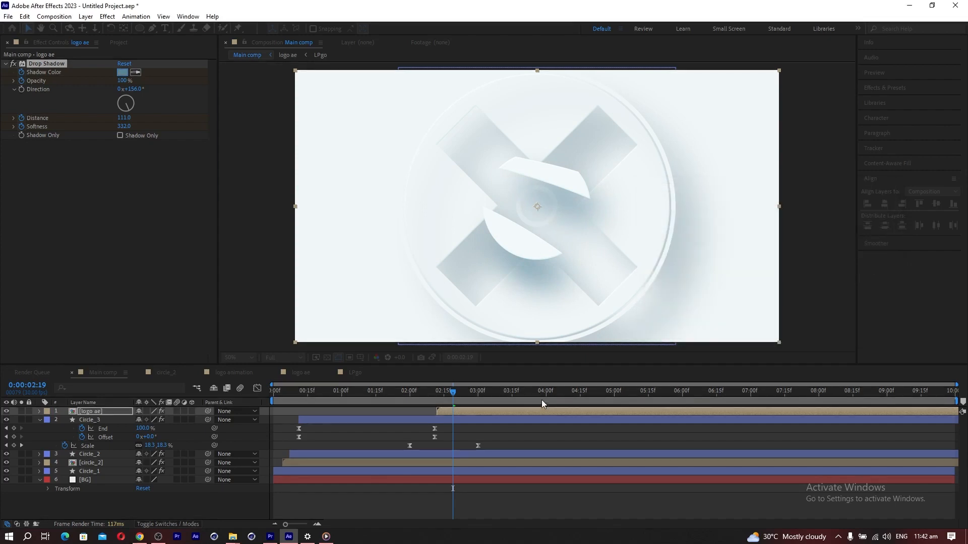
- Shift the logo ae layer to start at about 0:00:02:17, and preview the reveal with the work area ending just after 0:00:04:00
left_click_drag(470, 395, 543, 394)
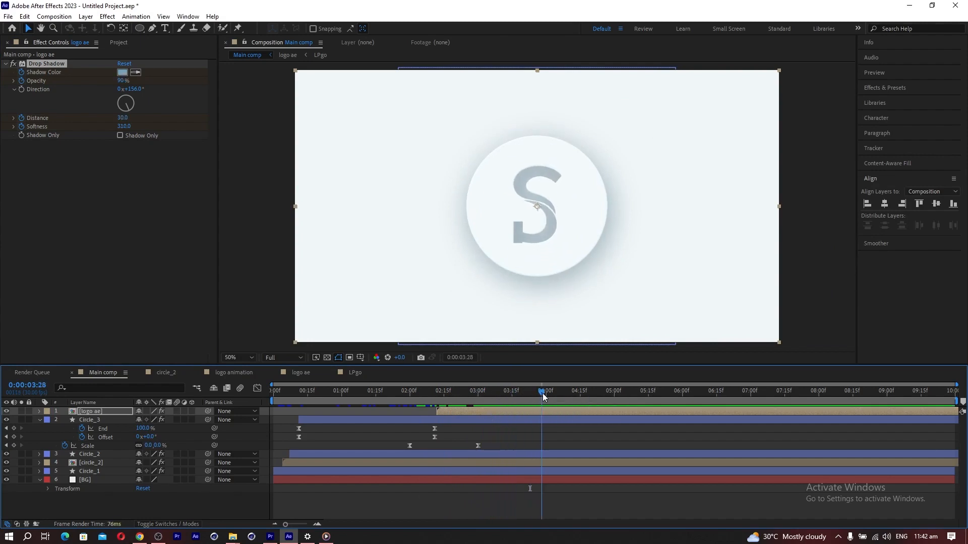
key("space")
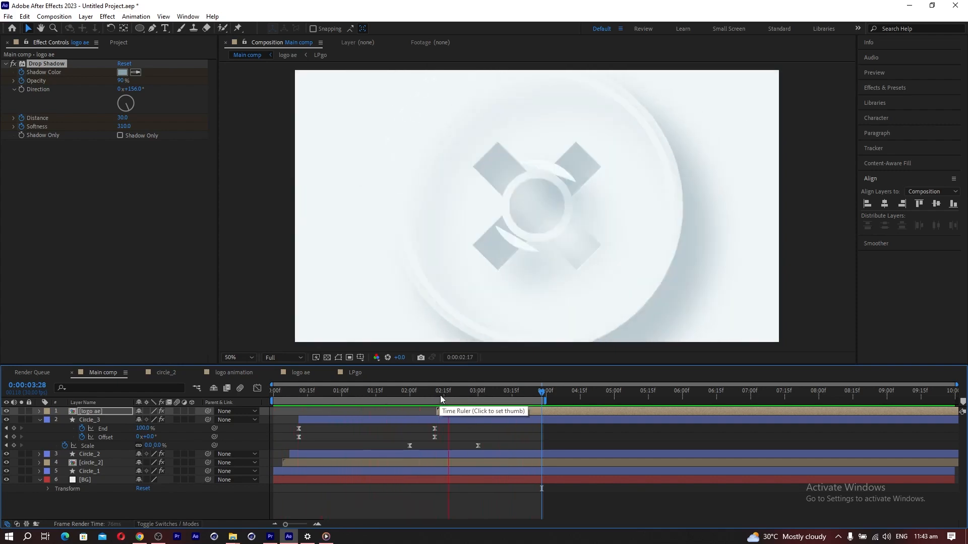
left_click_drag(440, 395, 554, 401)
left_click(549, 397)
key("space")
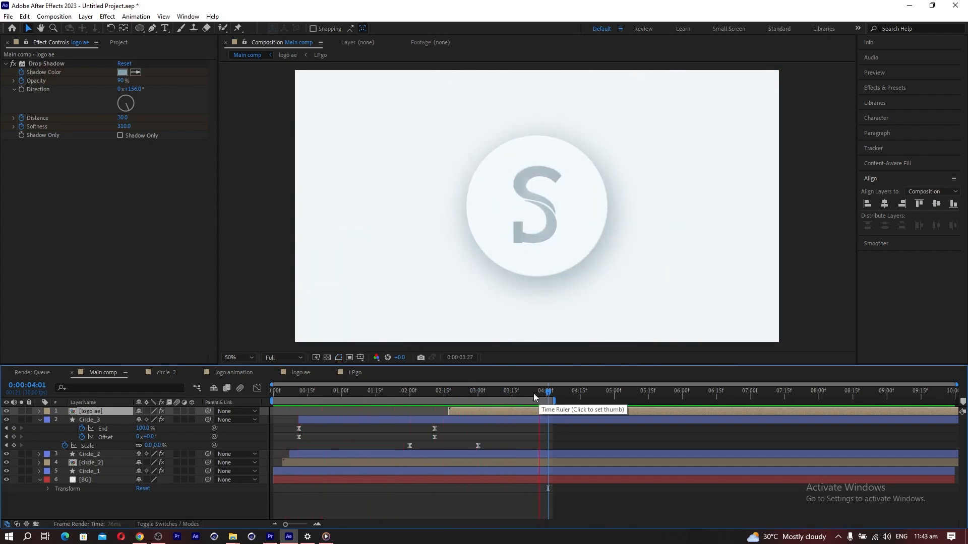
left_click(446, 391)
left_click_drag(452, 389, 524, 381)
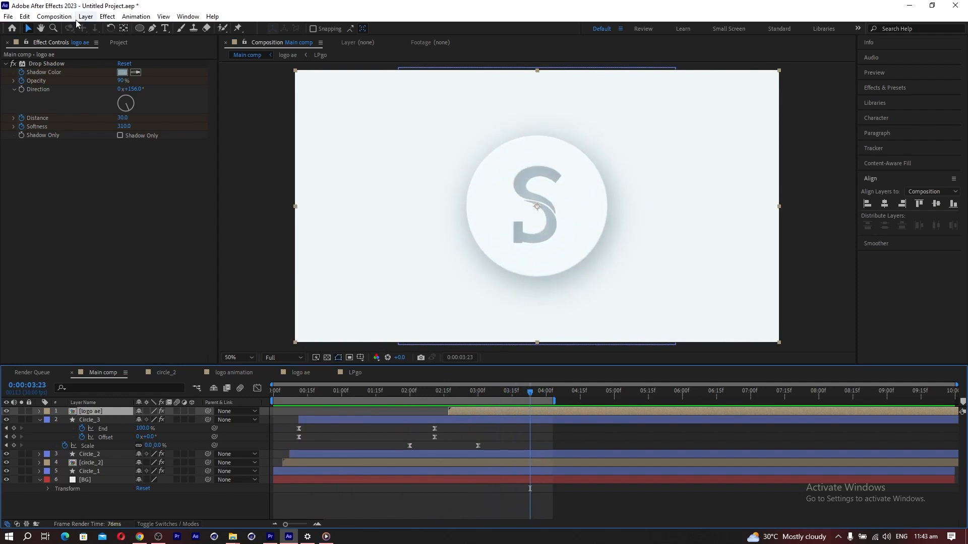
- Add a text layer reading STONEDEZLER to Main comp at 0:00:03:23
left_click(165, 28)
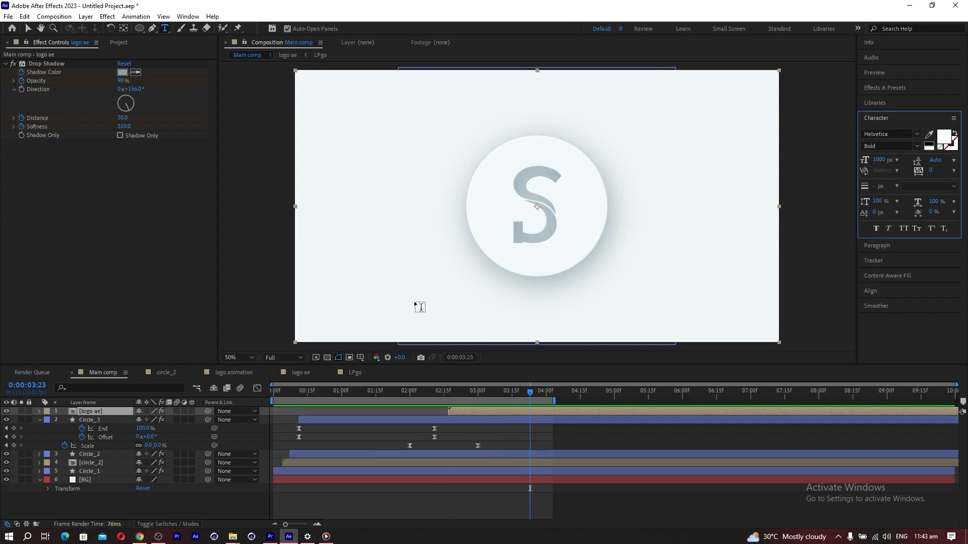
left_click(415, 303)
type("STONE")
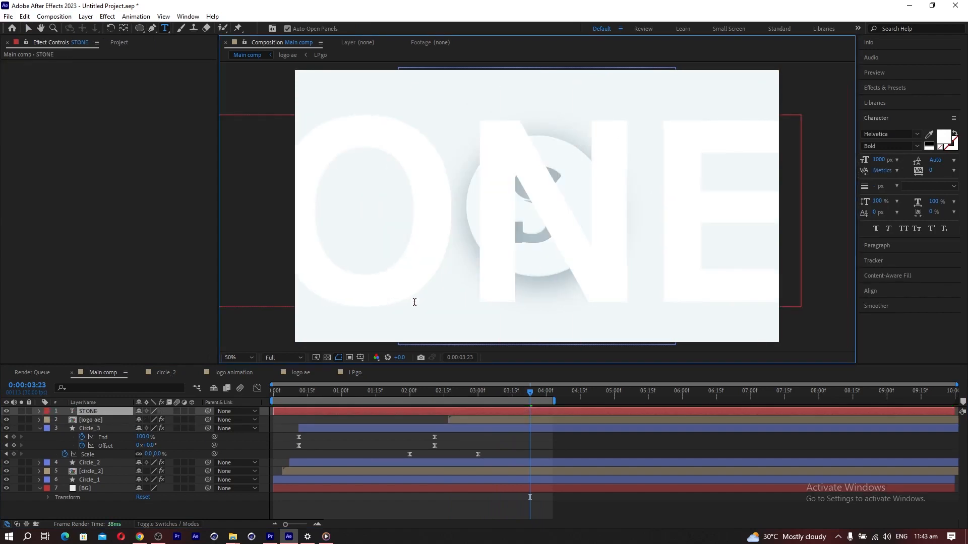
key("BackSpace")
type("DEZLER")
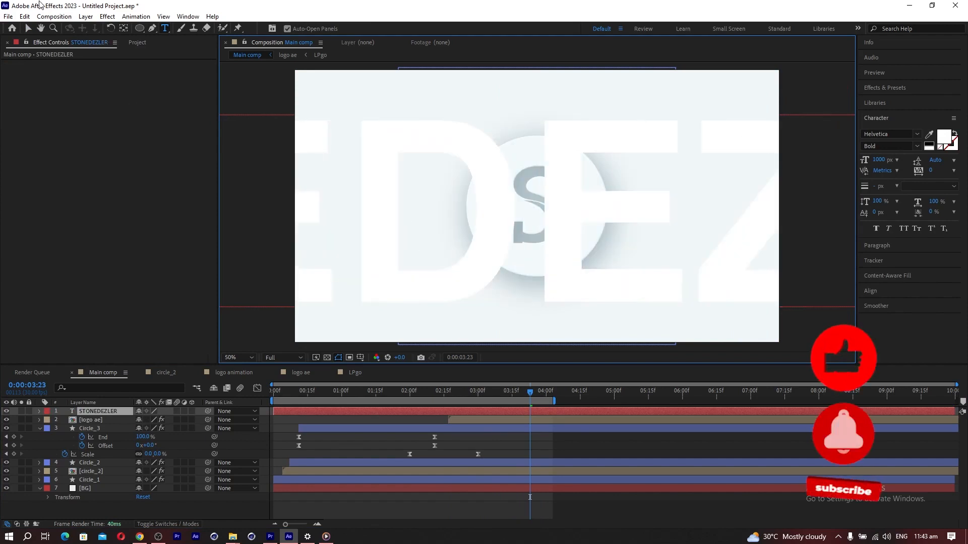
- Set the STONEDEZLER text size to 60 px and move the text beneath the logo circle
left_click(29, 28)
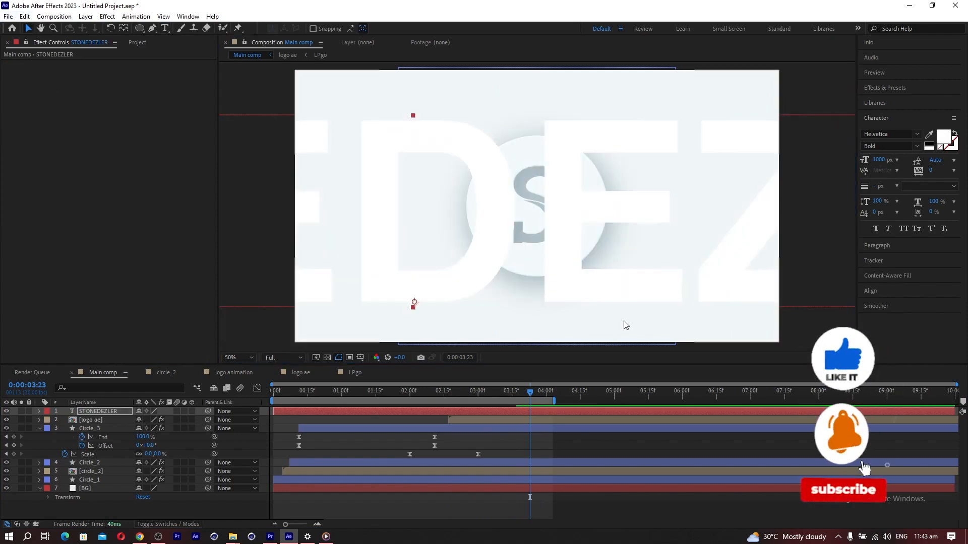
left_click(880, 161)
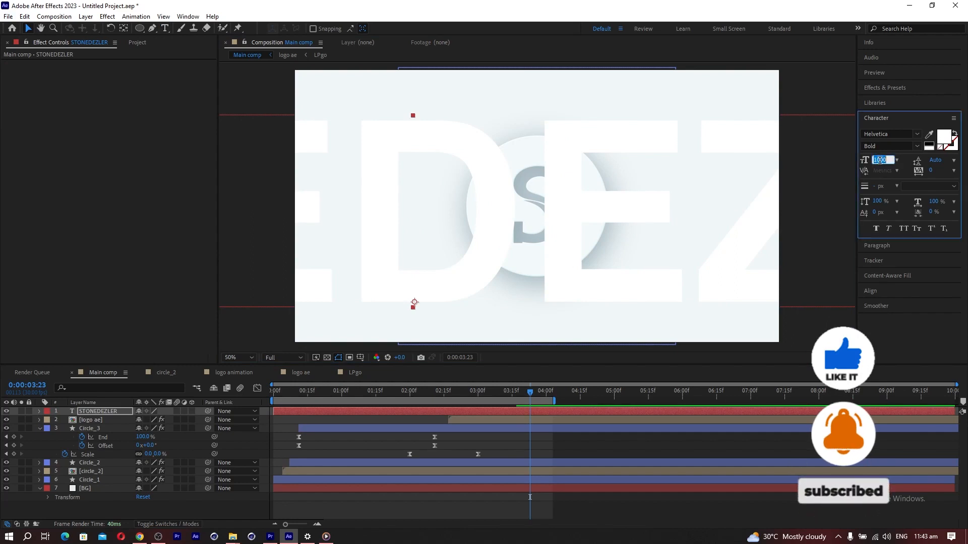
type("60")
key("Return")
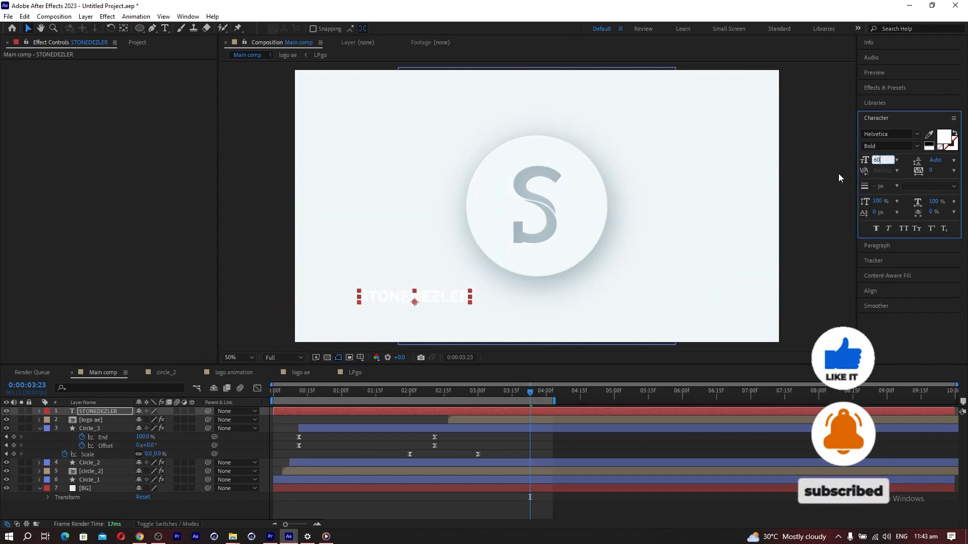
left_click(99, 411)
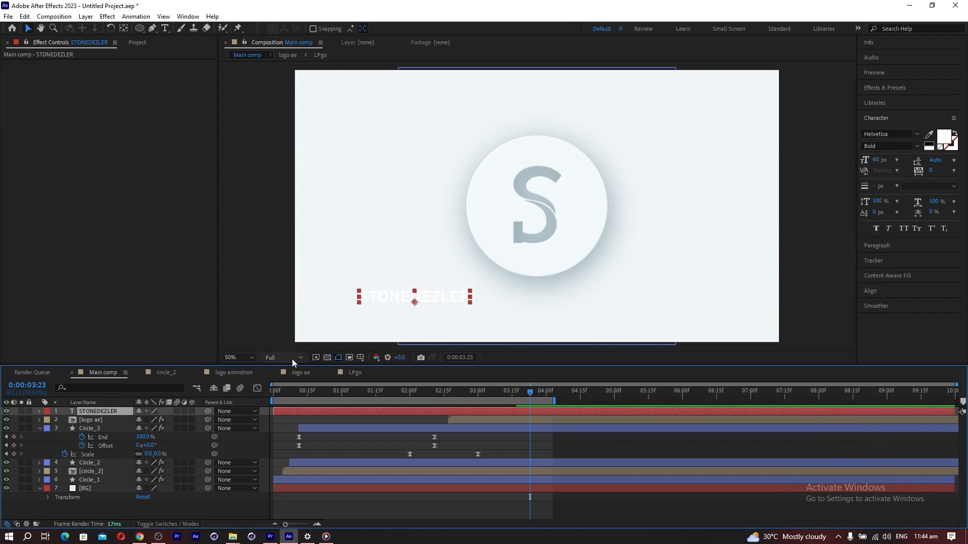
left_click_drag(382, 306, 494, 304)
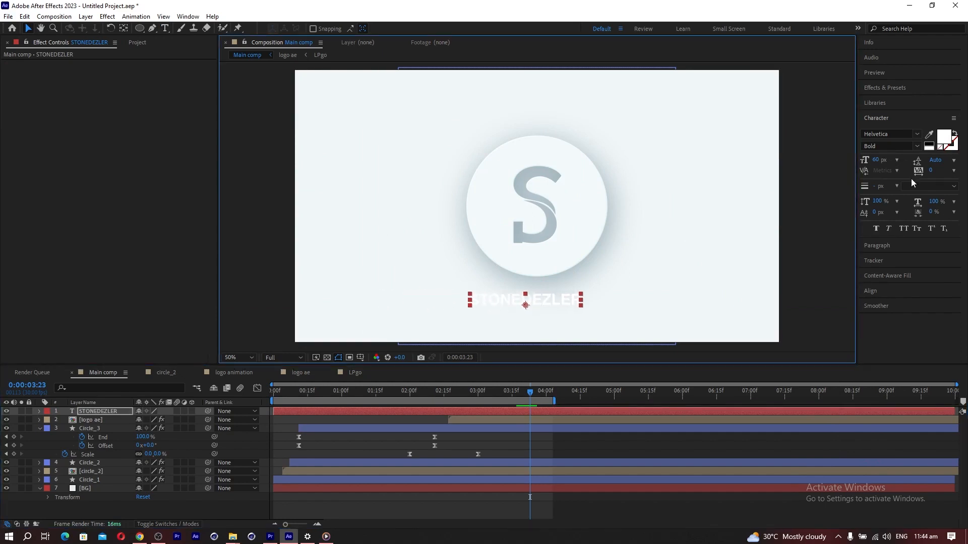
- Fill the STONEDEZLER text with the grey-blue color 64838E and reduce its font size to 42 px
left_click(943, 136)
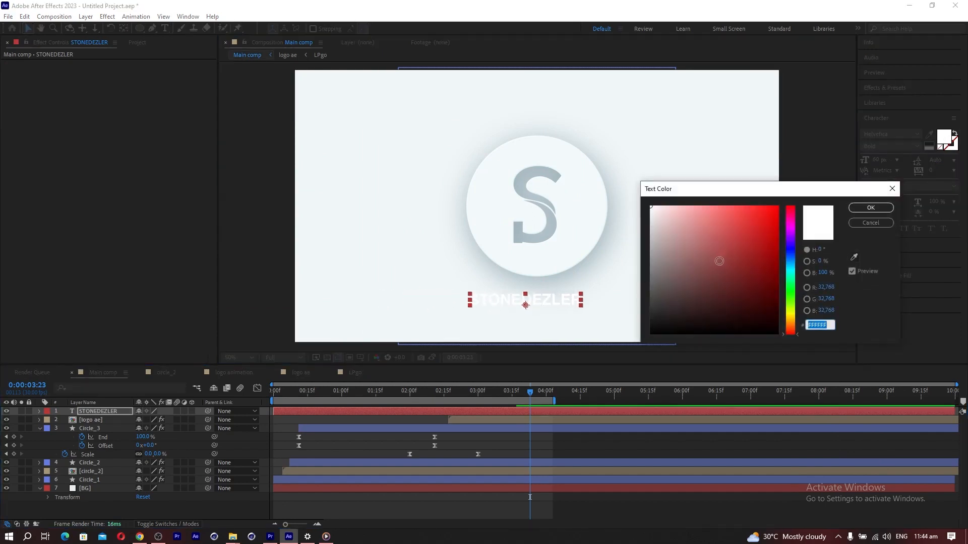
left_click(688, 250)
left_click_drag(789, 284, 789, 268)
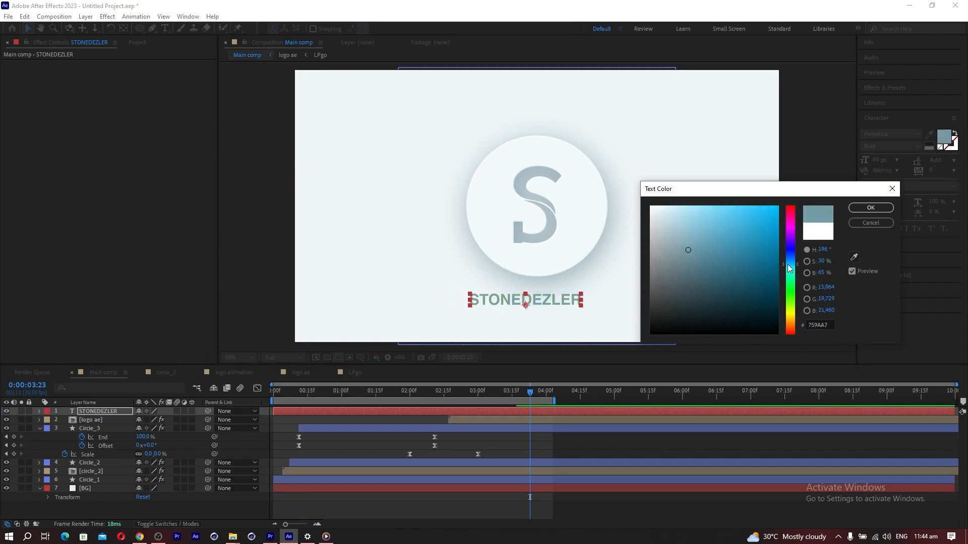
left_click_drag(676, 260, 687, 263)
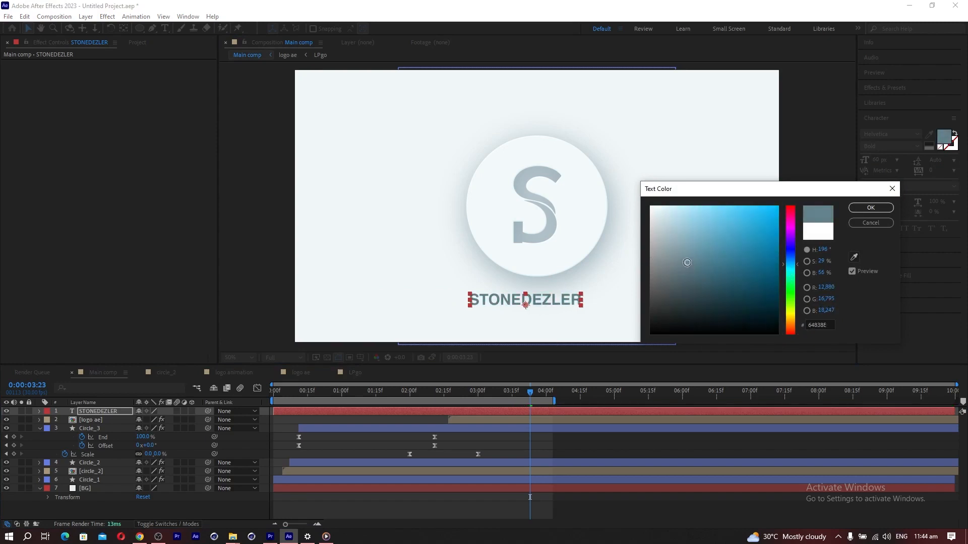
left_click(871, 208)
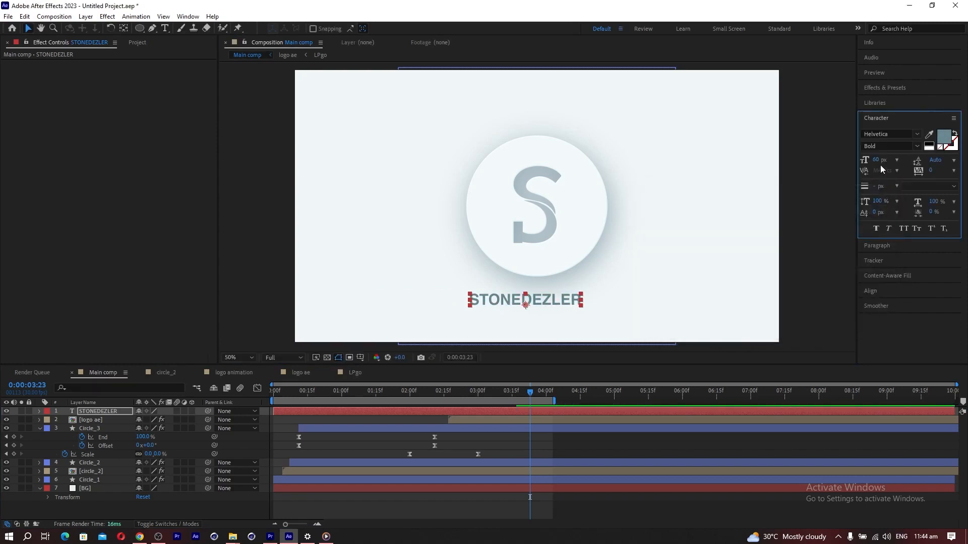
left_click_drag(877, 163, 868, 164)
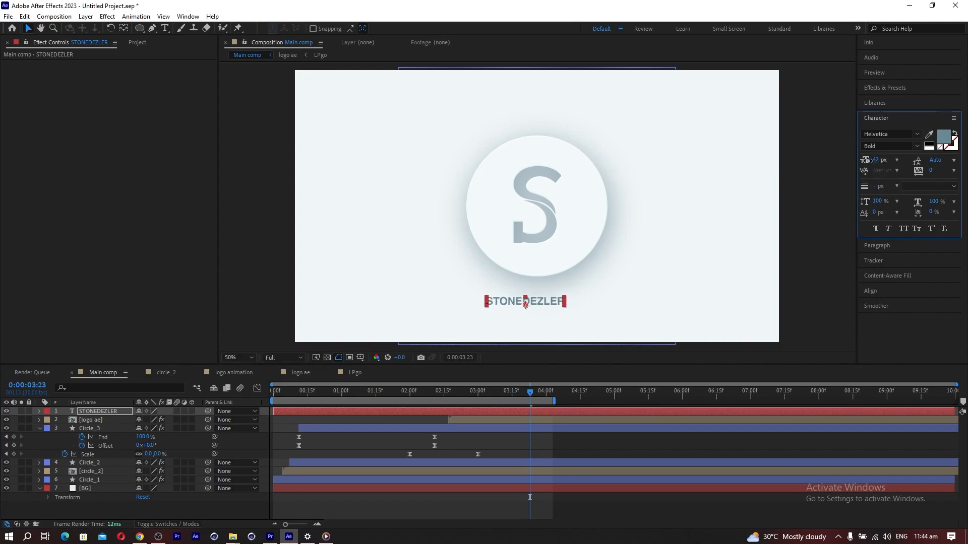
- Change the DEZLER part of the text to Helvetica Regular, keeping STONE in Bold
left_click(164, 29)
left_click_drag(523, 302, 578, 301)
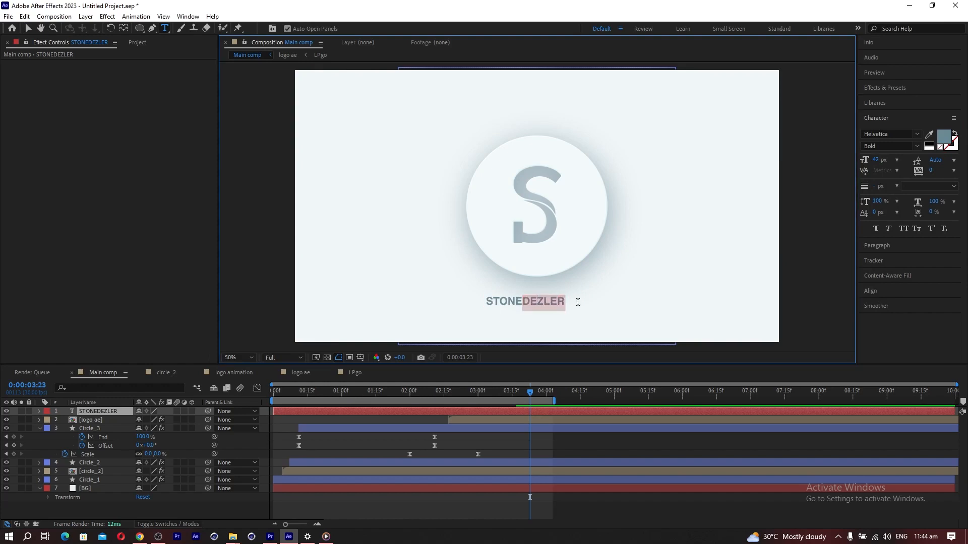
left_click(917, 146)
left_click(889, 156)
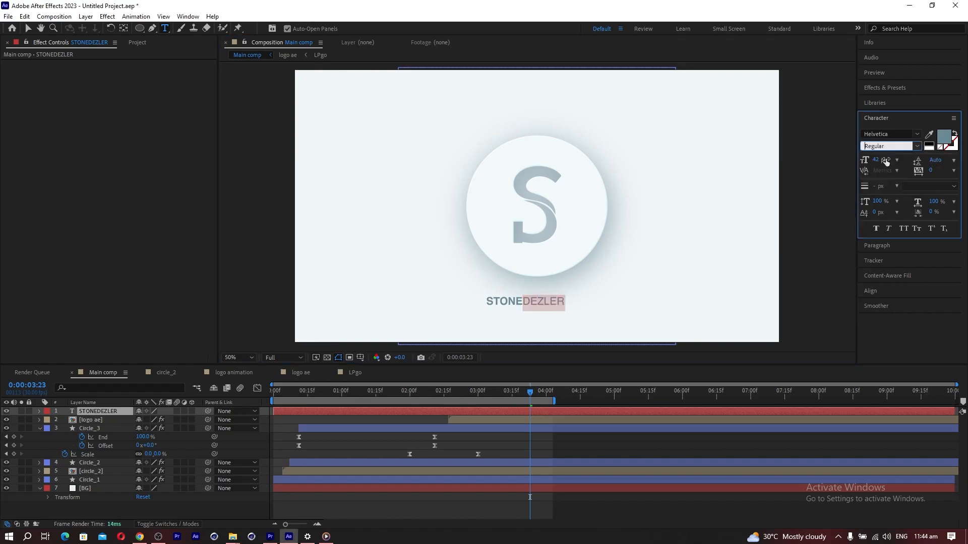
left_click(28, 29)
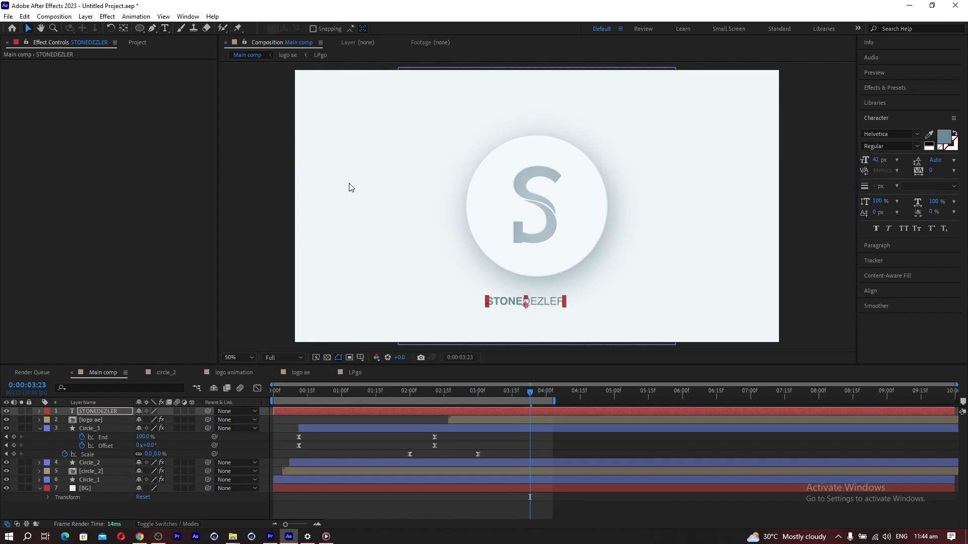
- Move the STONEDEZLER text up and slightly right so it sits closer beneath the logo circle
left_click(516, 297)
left_click(518, 293)
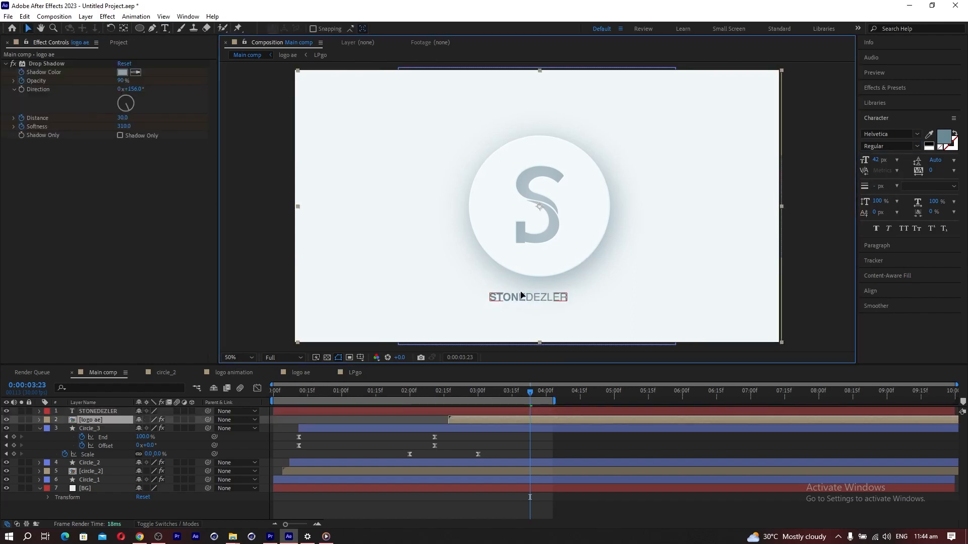
left_click_drag(521, 285, 517, 284)
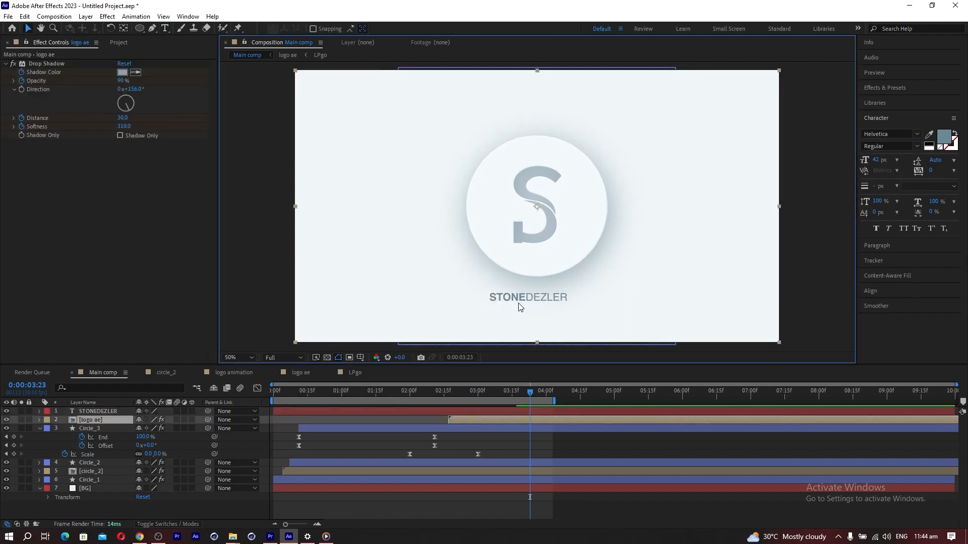
left_click(86, 413)
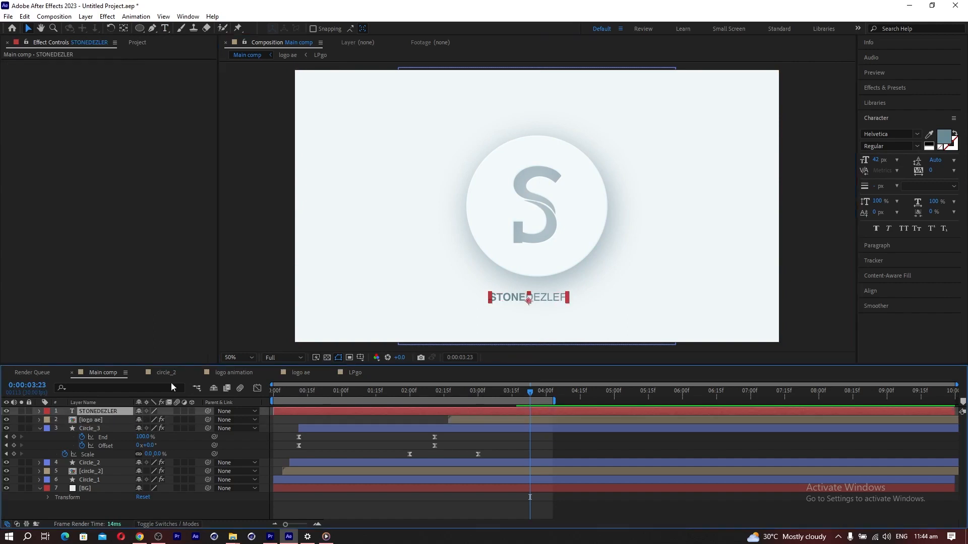
left_click_drag(519, 299, 524, 290)
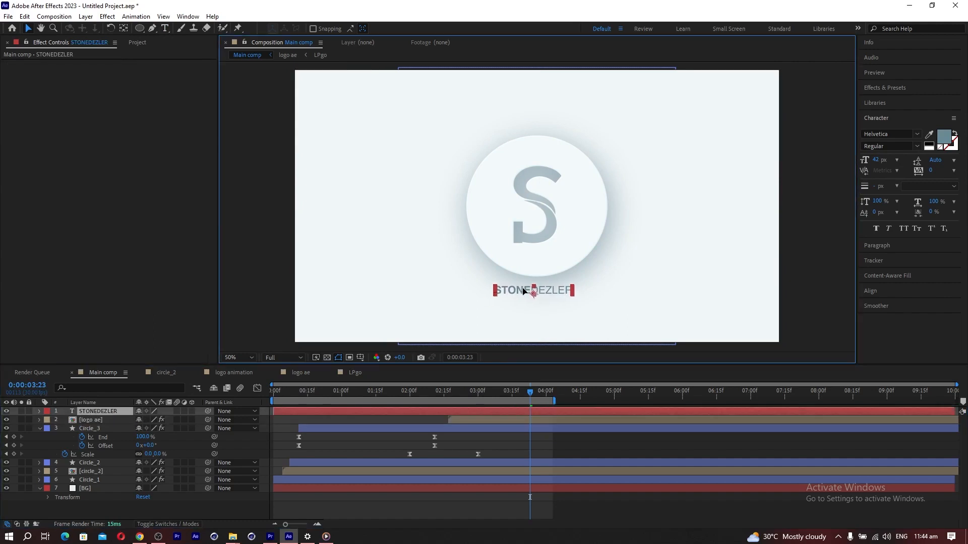
- Animate STONEDEZLER's position and opacity from Y 979 and 1% at 0:00:03:11 to Y 888 and 100% at 0:00:03:28
left_click_drag(505, 393, 481, 391)
left_click_drag(481, 390, 503, 387)
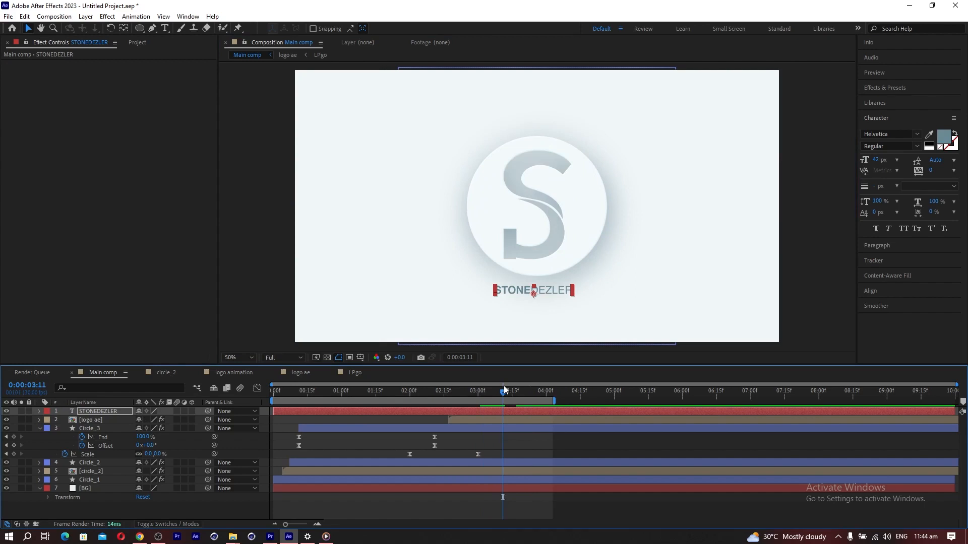
key("p")
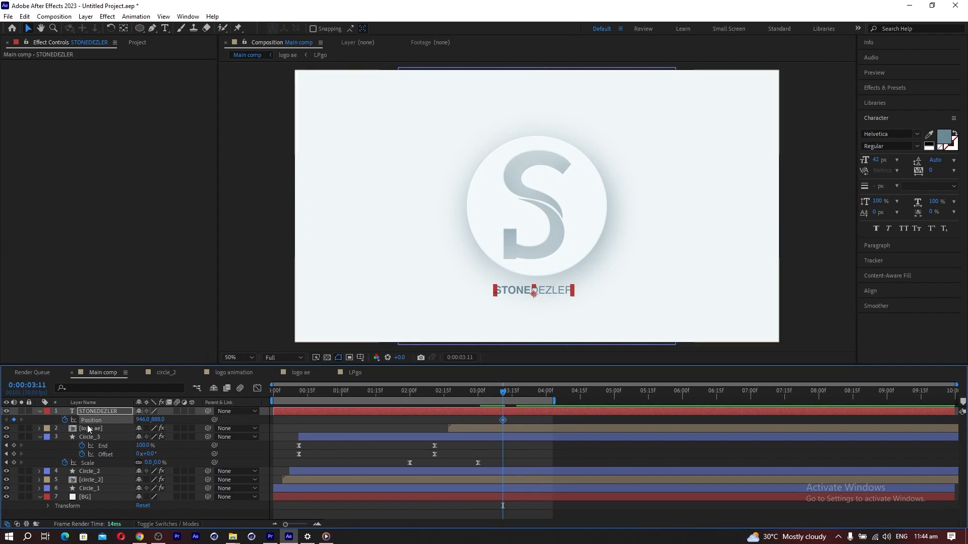
key("shift+t")
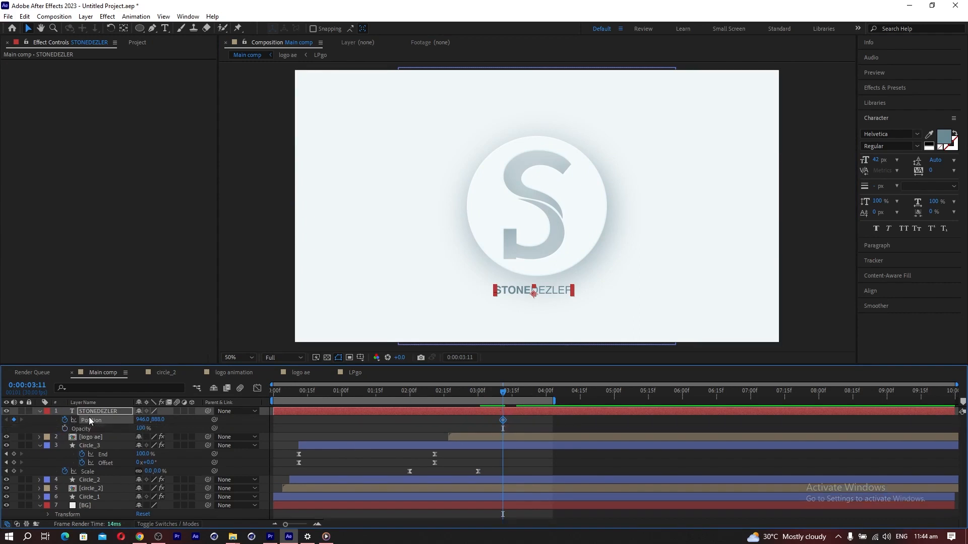
left_click(64, 429)
left_click_drag(511, 420, 540, 434)
left_click(50, 426)
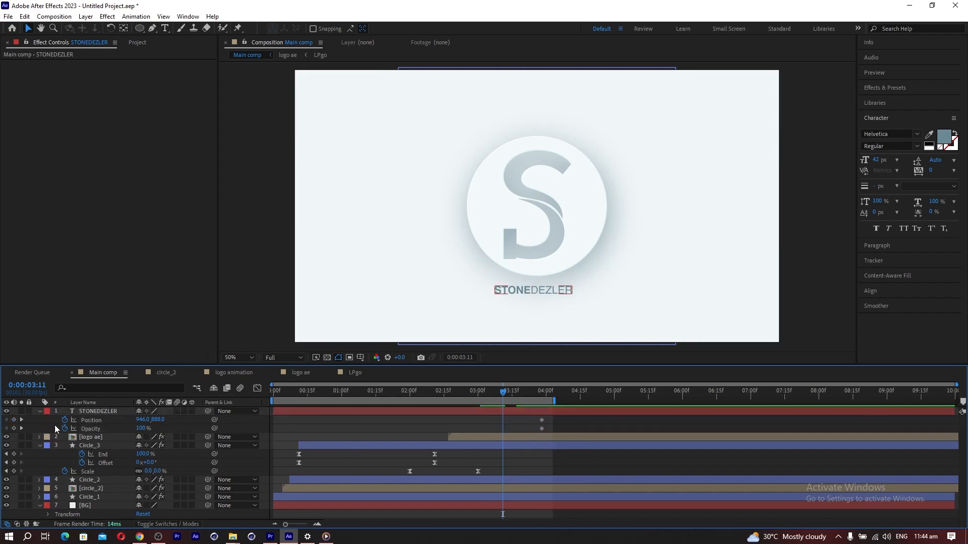
left_click_drag(143, 429, 90, 429)
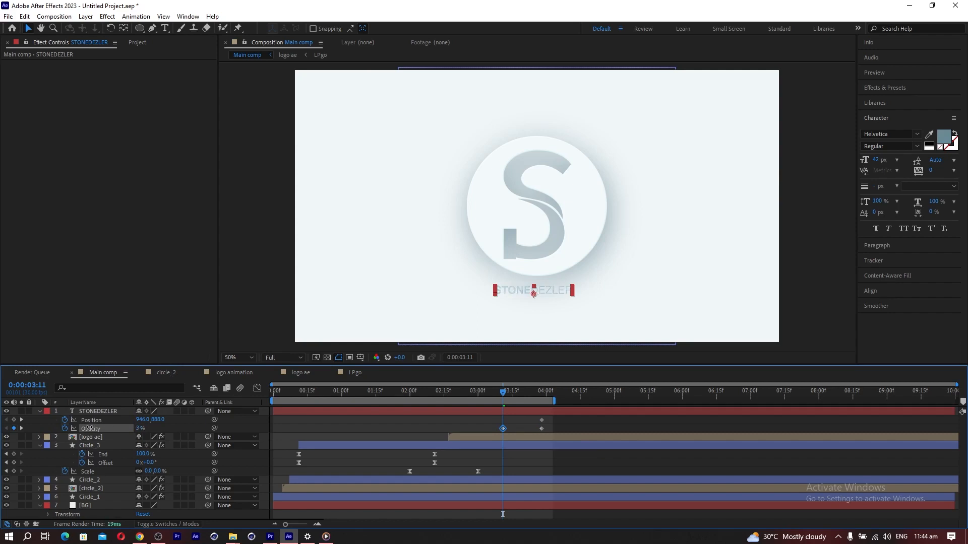
left_click_drag(157, 419, 165, 420)
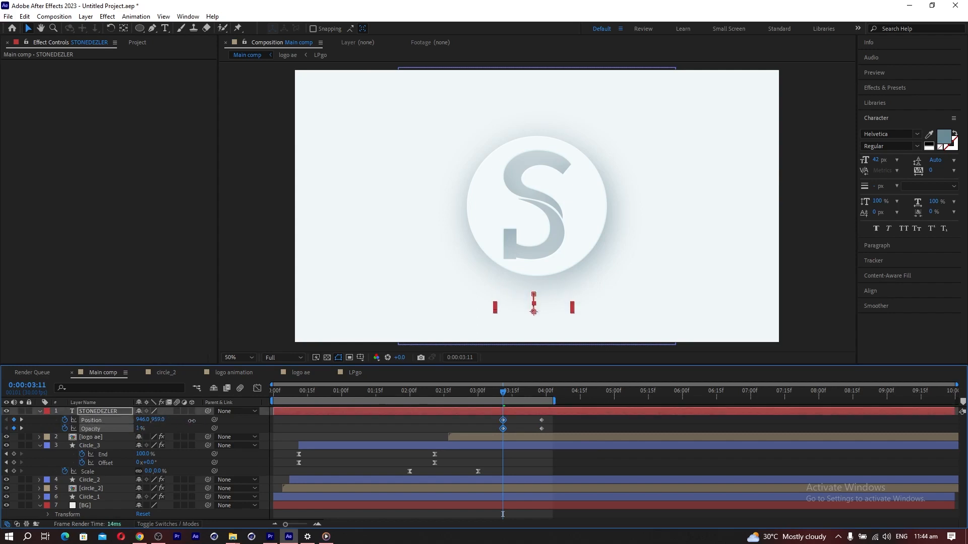
- Animate the logo ae layer's Y position from 540 at 0:00:03:11 to 480 at 0:00:03:28, and raise the title's end position to about Y 837
left_click_drag(506, 392, 542, 385)
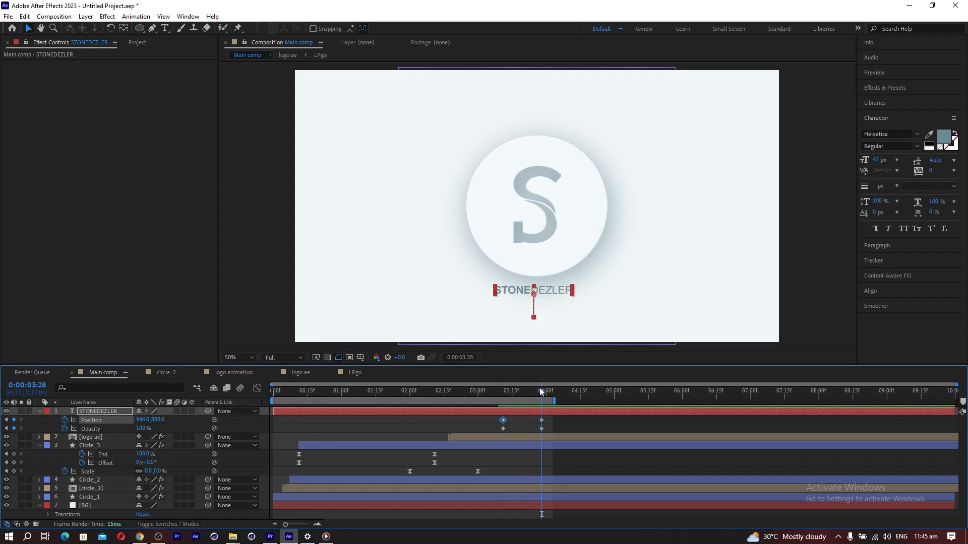
left_click(483, 438)
key("p")
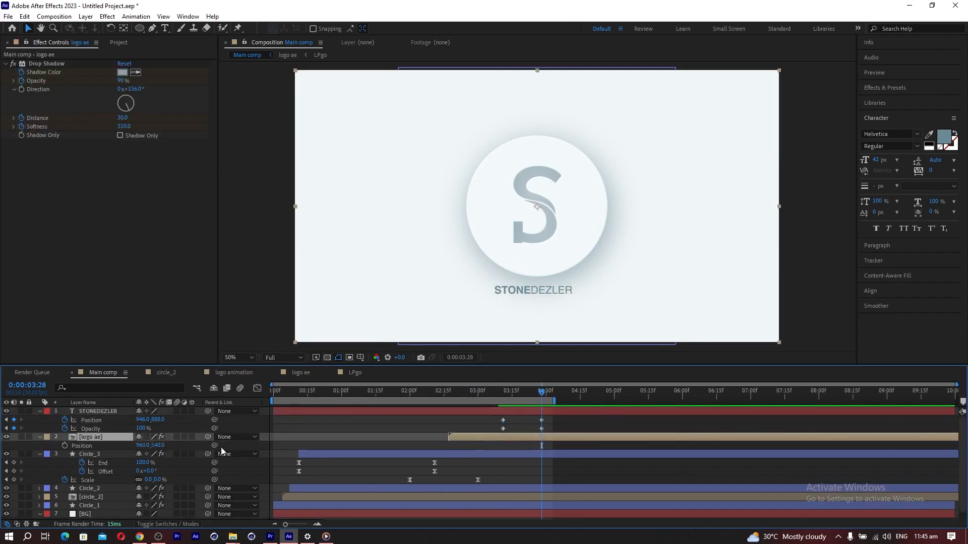
left_click(64, 445)
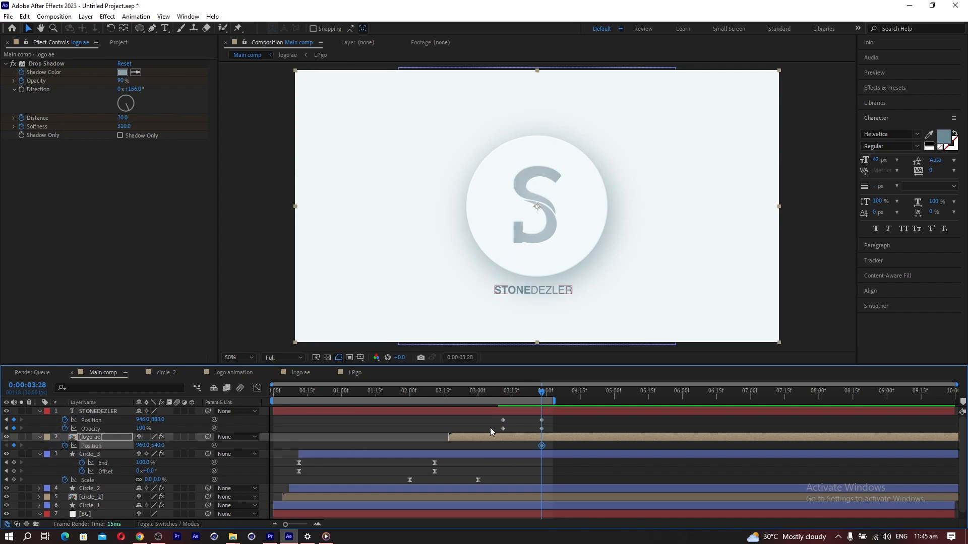
left_click_drag(511, 394, 503, 395)
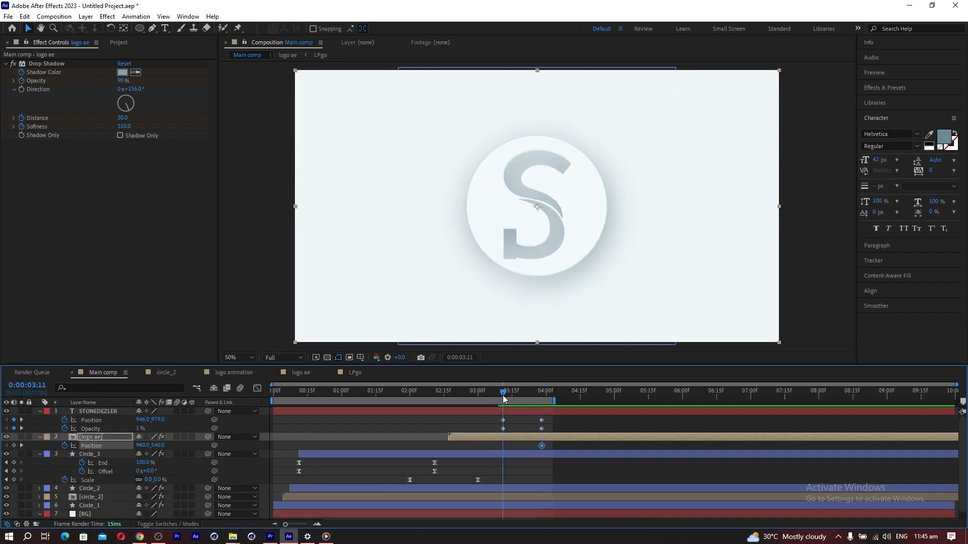
left_click(21, 446)
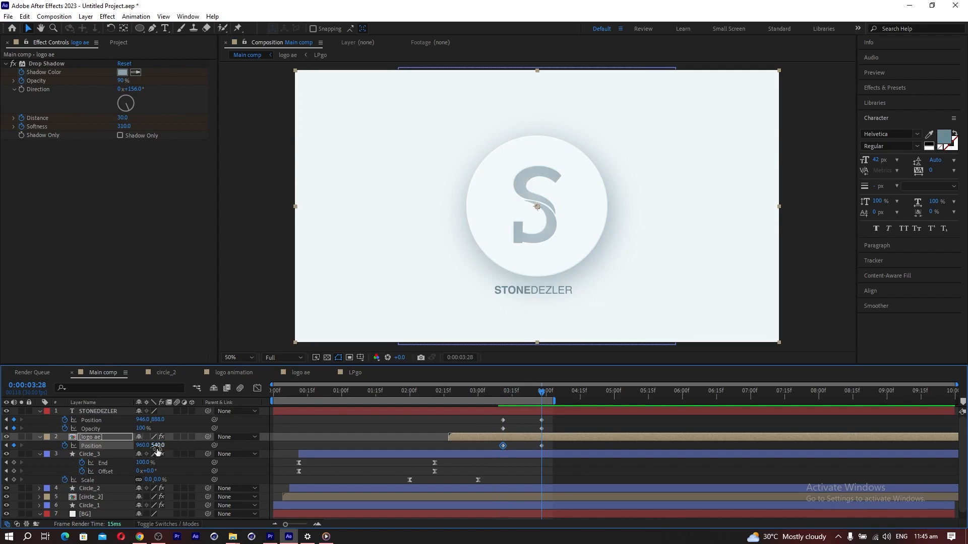
left_click_drag(160, 446, 136, 440)
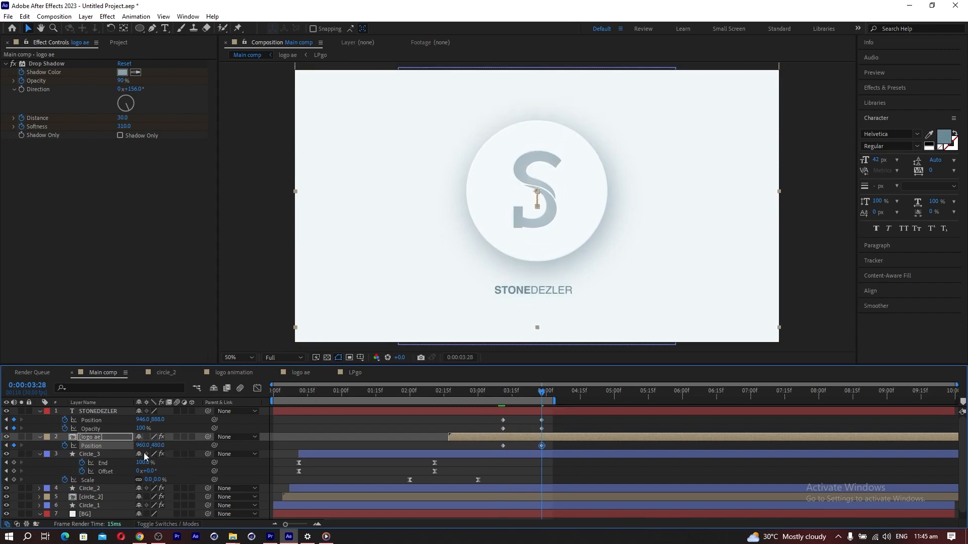
mouse_move(164, 423)
left_mouse_down()
mouse_move(140, 414)
mouse_move(149, 421)
left_mouse_up()
- Apply Easy Ease to the title and logo ae keyframes and reshape their speed curves to start fast and slow down gradually
left_click_drag(503, 392, 482, 449)
key("F9")
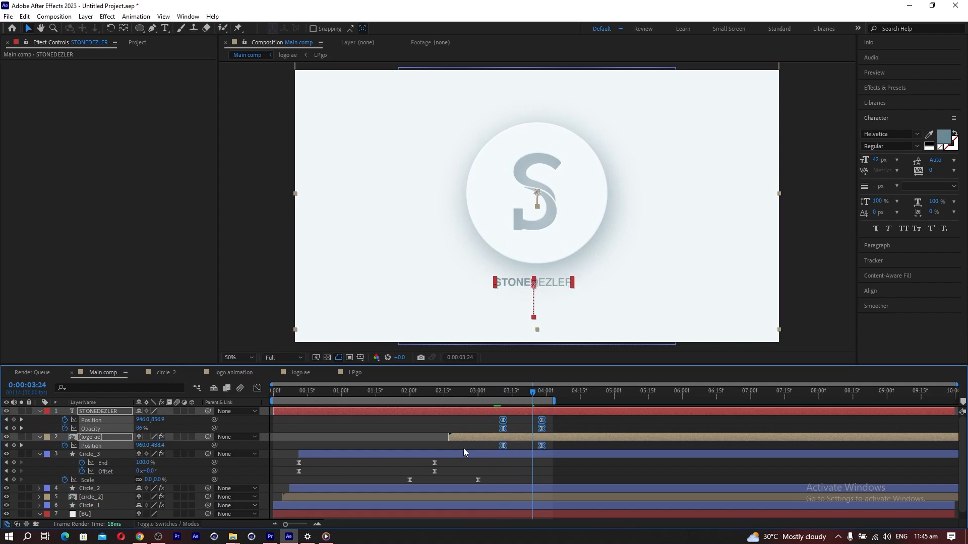
left_click(258, 388)
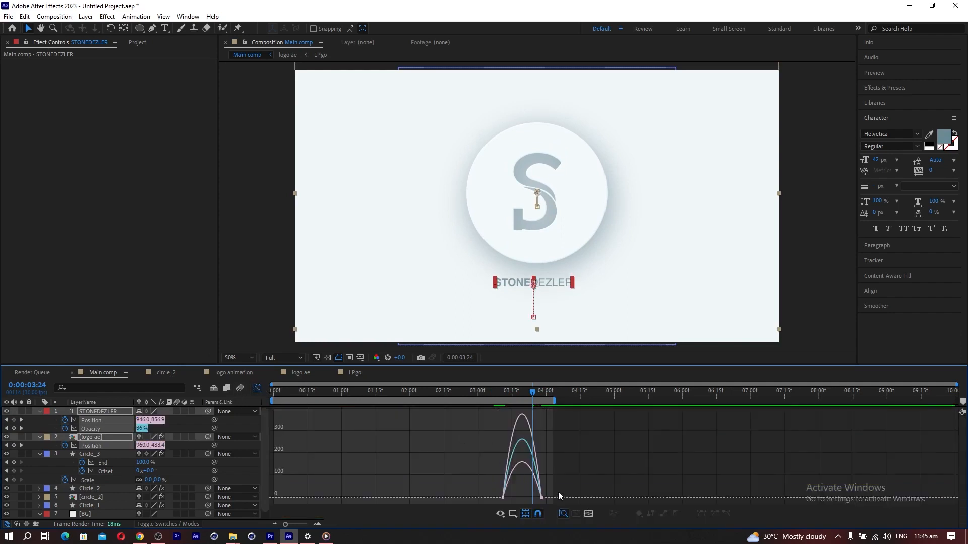
left_click_drag(542, 501, 521, 496)
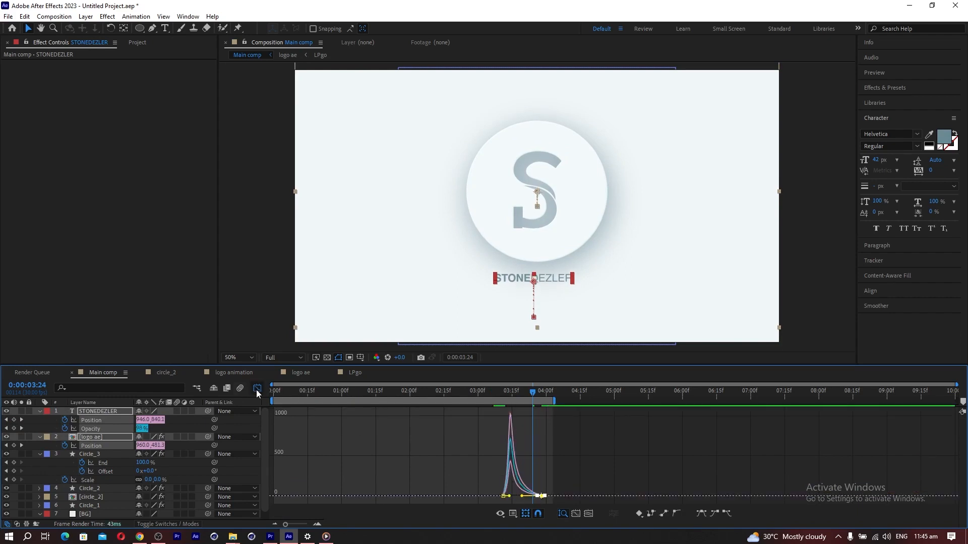
left_click(258, 389)
- Extend the work area end to about 0:00:04:10 and preview the animation without saving the project
left_click_drag(498, 391, 571, 401)
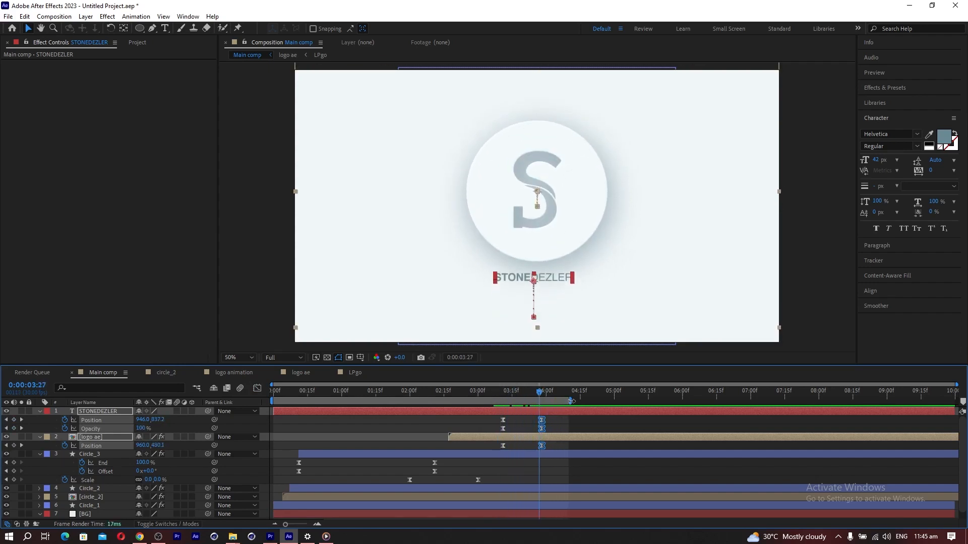
key("ctrl+s")
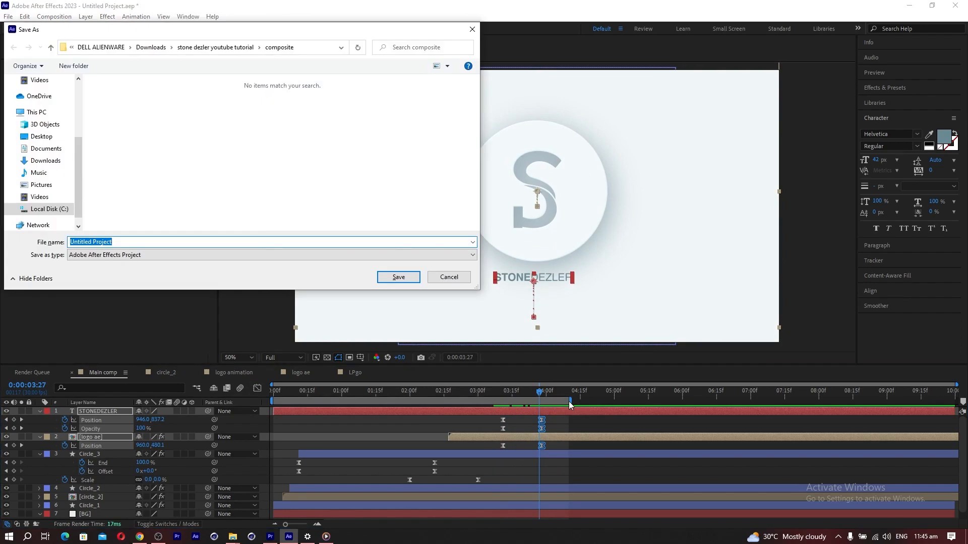
left_click(459, 276)
key("space")
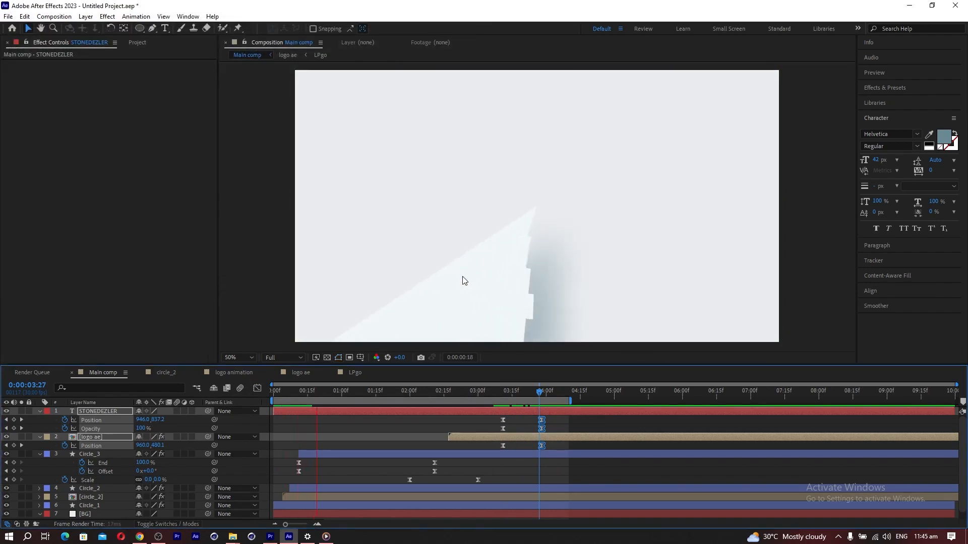